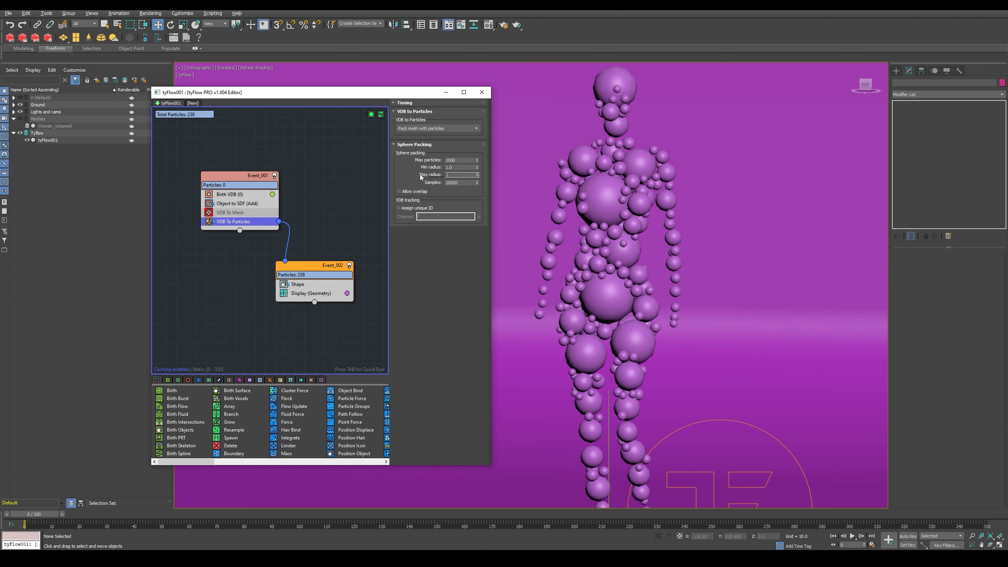
Step: Try maximum radii of 10 and 3 for the sphere packing in the VDB To Particles operator
key(Return)
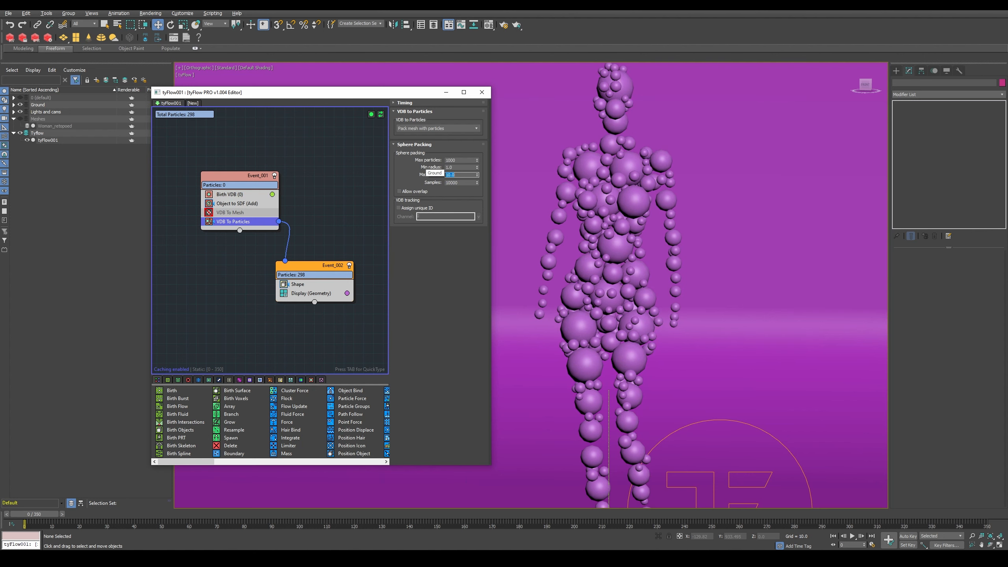
text(3)
key(Return)
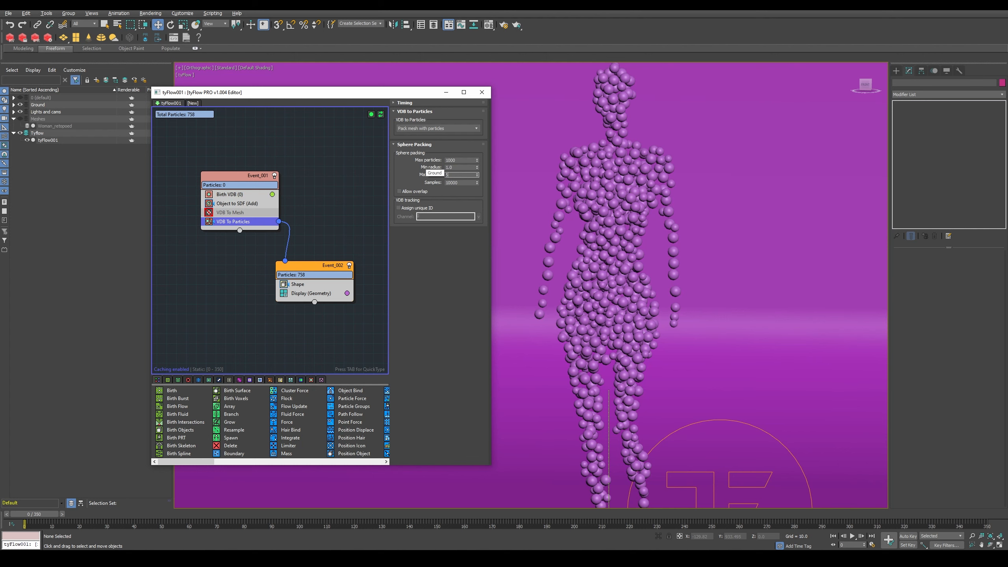
key(Return)
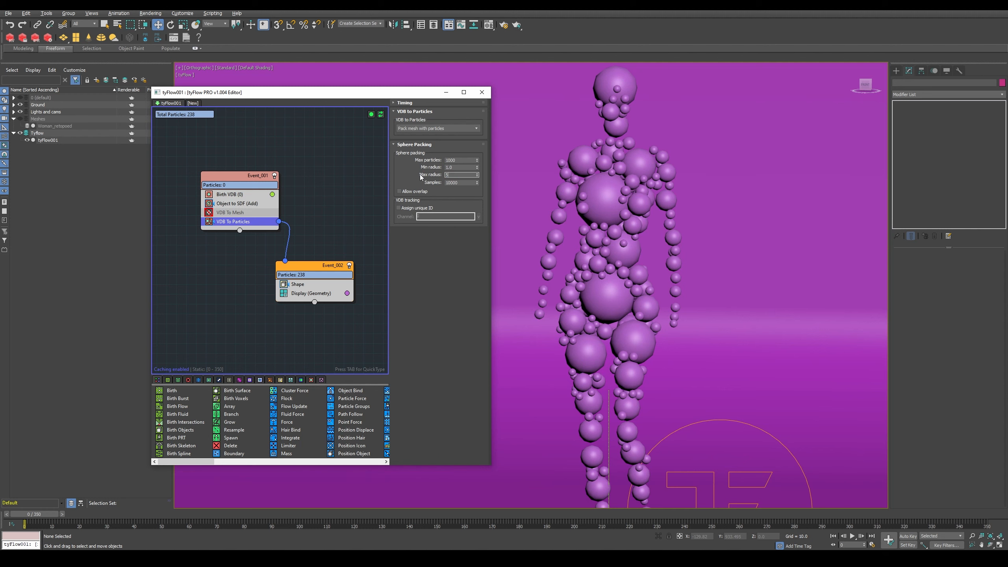
Step: Set the sphere packing's maximum radius to 50 and inspect the packed figure up close
text(5)
key(Return)
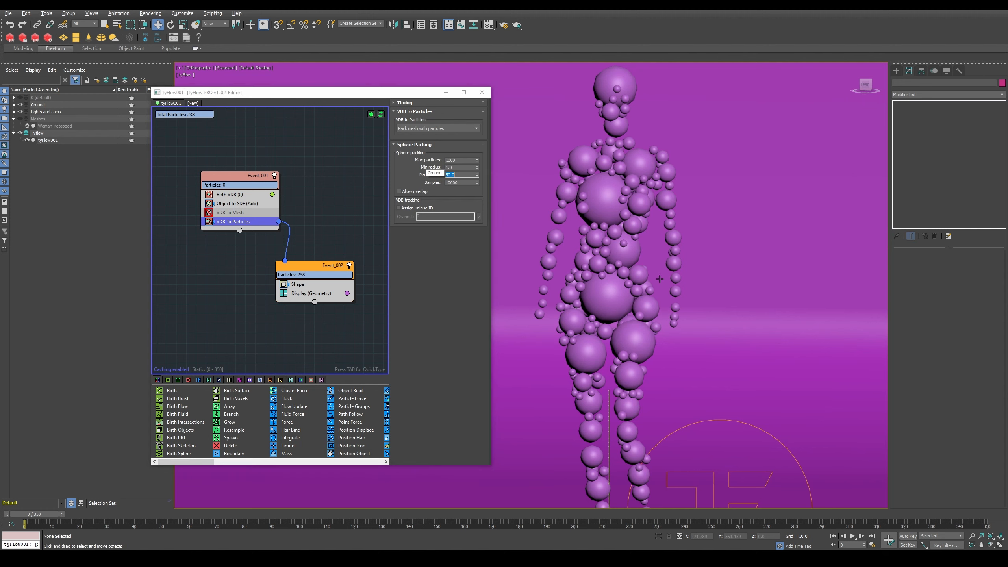
alt+middle_drag(520, 239, 563, 269)
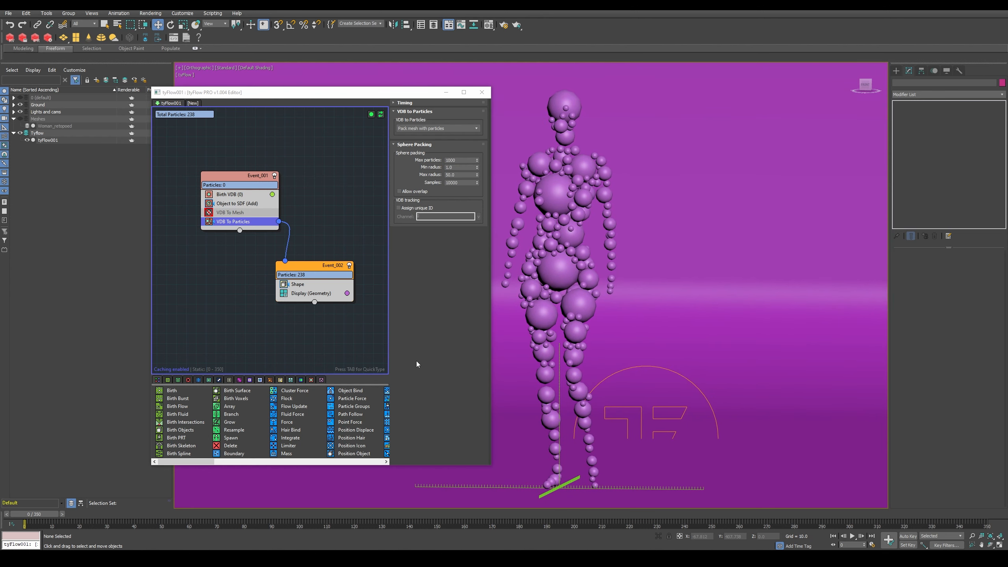
scroll(603, 267, up, 5)
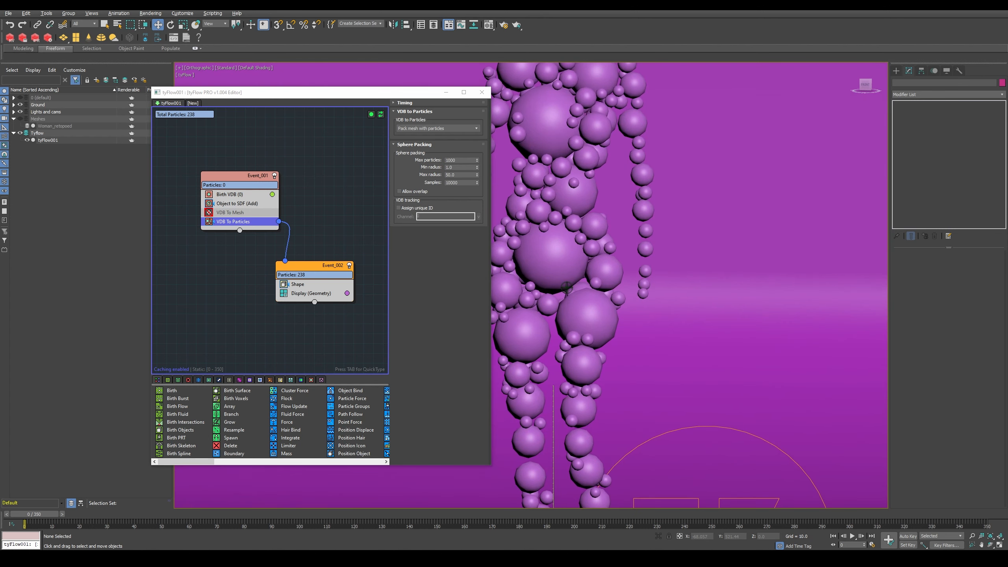
key(z)
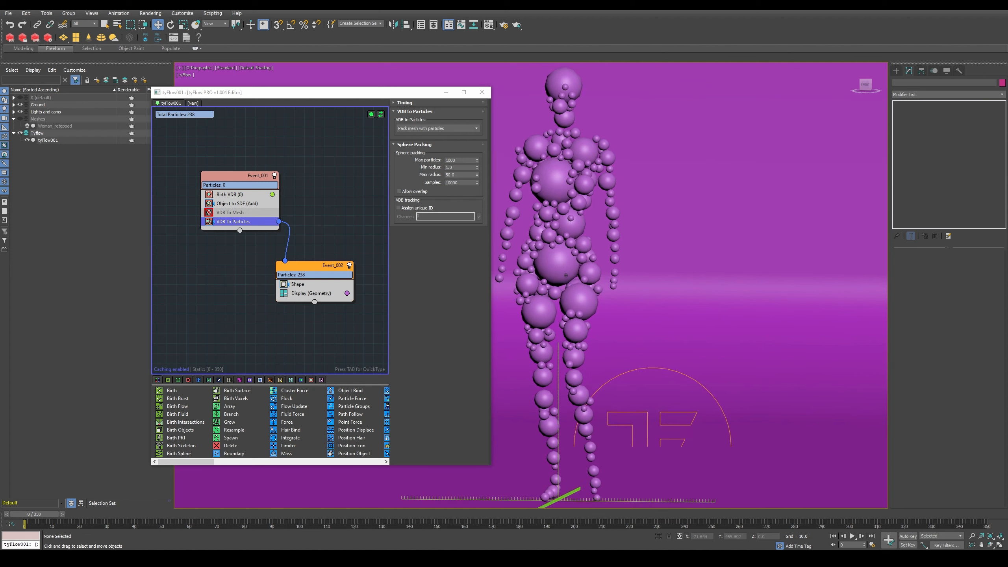
Step: Show the woman mesh, scrub the timeline to compare its animation with the packed particles, and hide the mesh
mouse_move(67, 514)
mouse_down()
mouse_move(140, 511)
mouse_move(49, 512)
mouse_move(216, 512)
mouse_move(52, 511)
mouse_up()
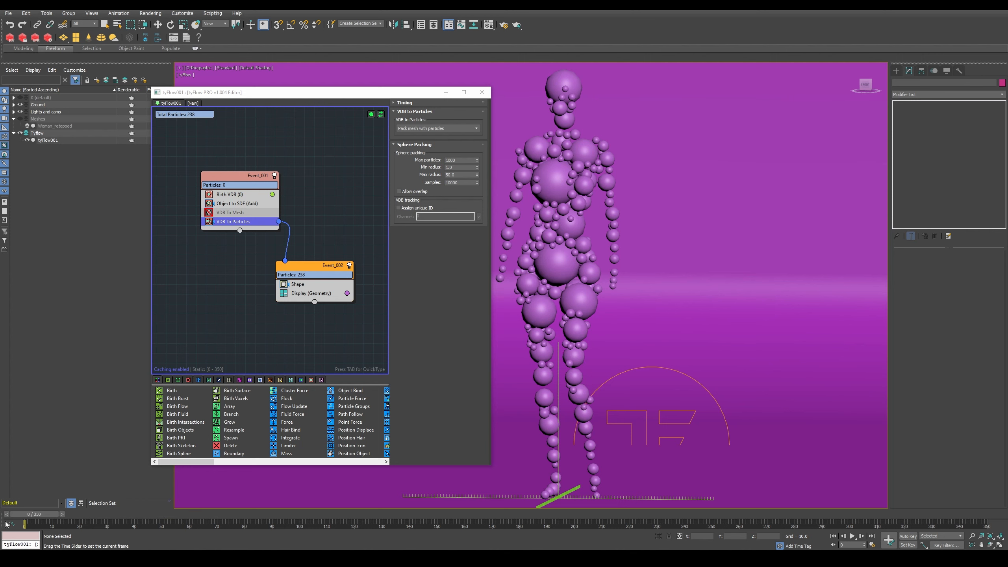
key(w)
click(19, 119)
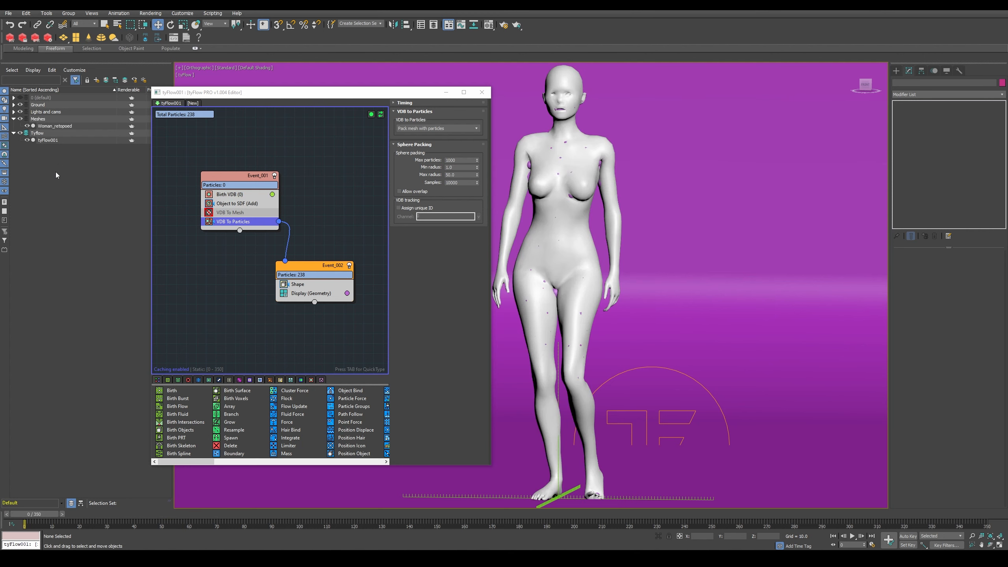
drag(42, 515, 44, 468)
click(27, 126)
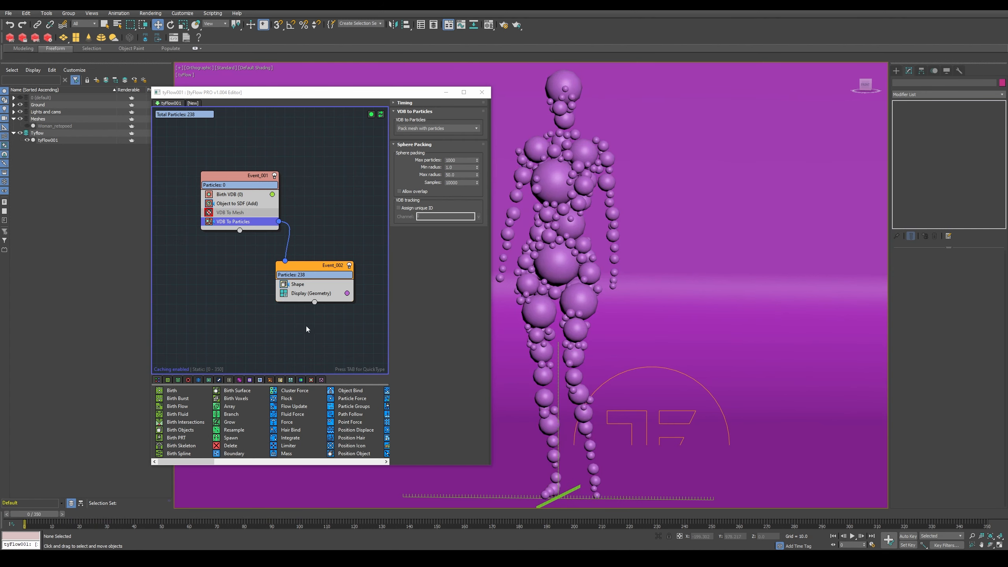
Step: Add an Object Bind operator below Shape in Event_002 and pick Woman_retopoed as its bind object
mouse_move(323, 314)
middle_down()
mouse_move(275, 314)
mouse_move(336, 316)
middle_up()
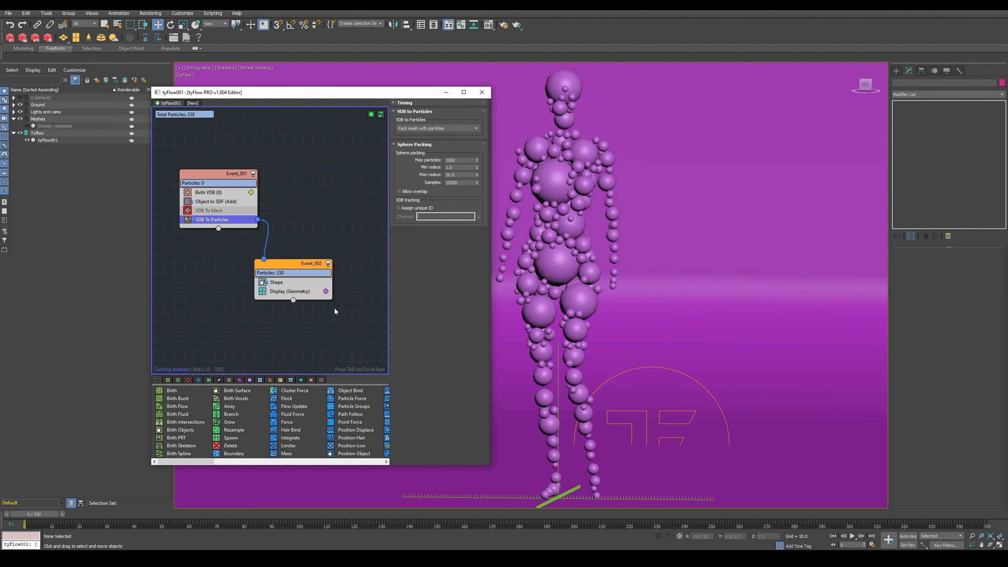
click(287, 283)
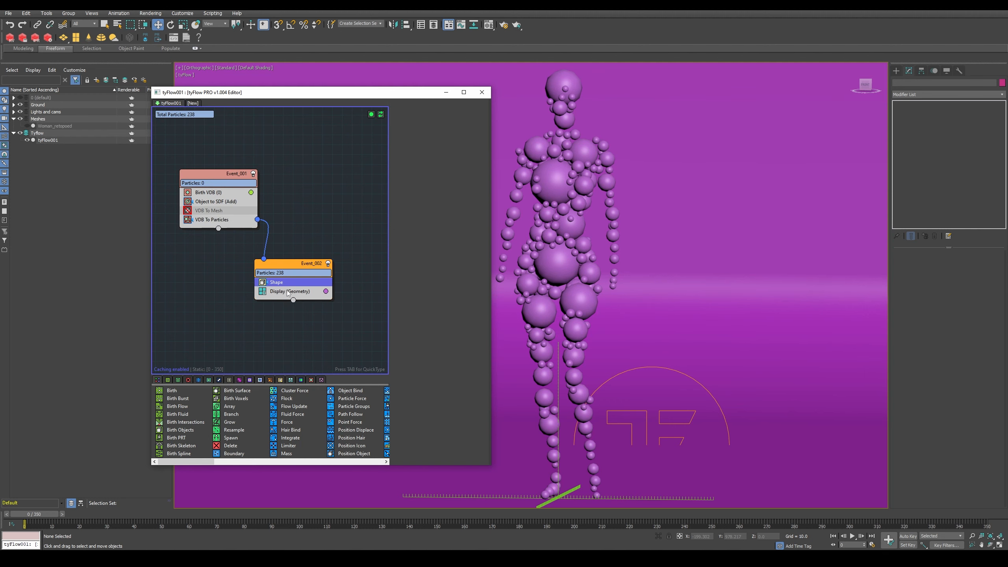
key(Tab)
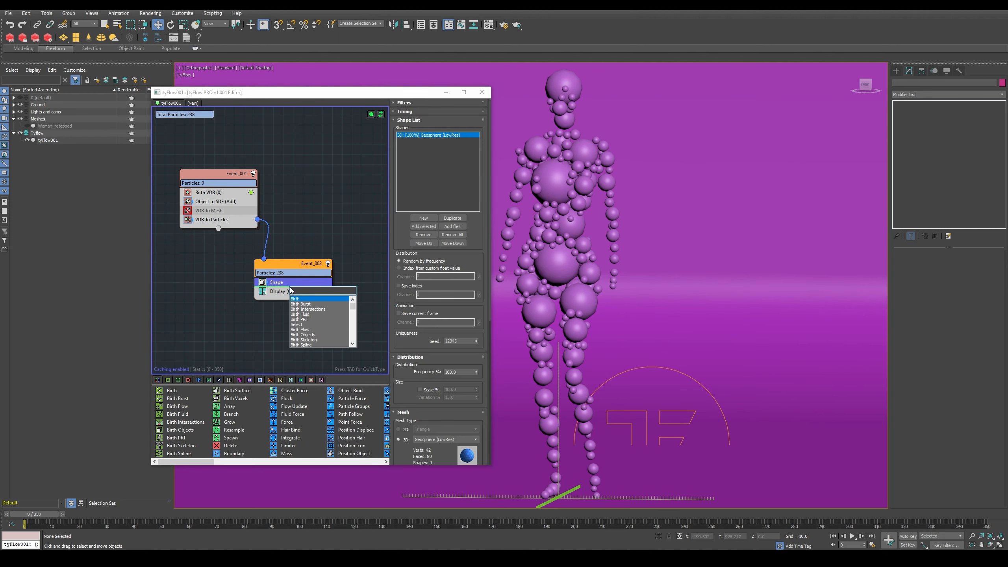
text(obj)
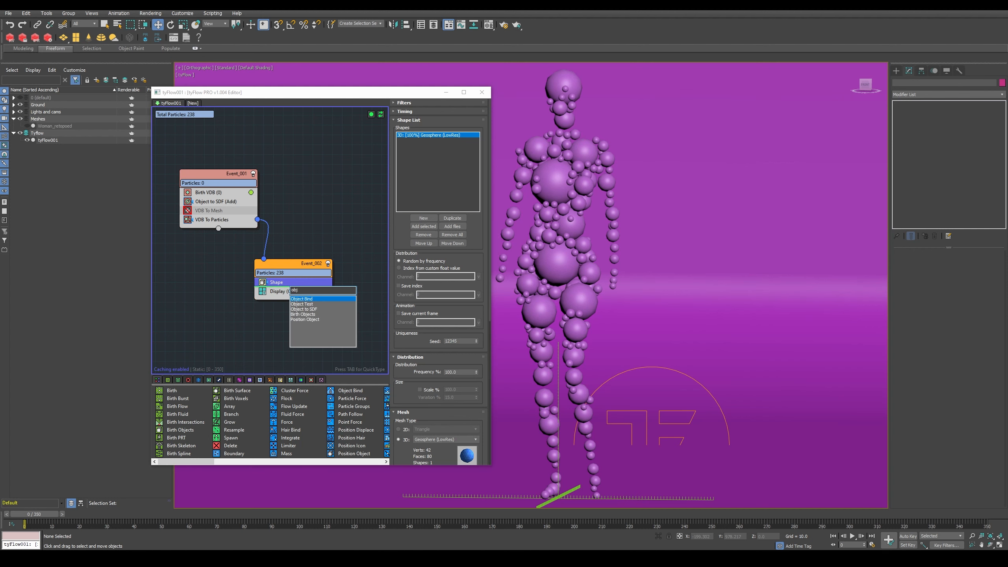
key(Return)
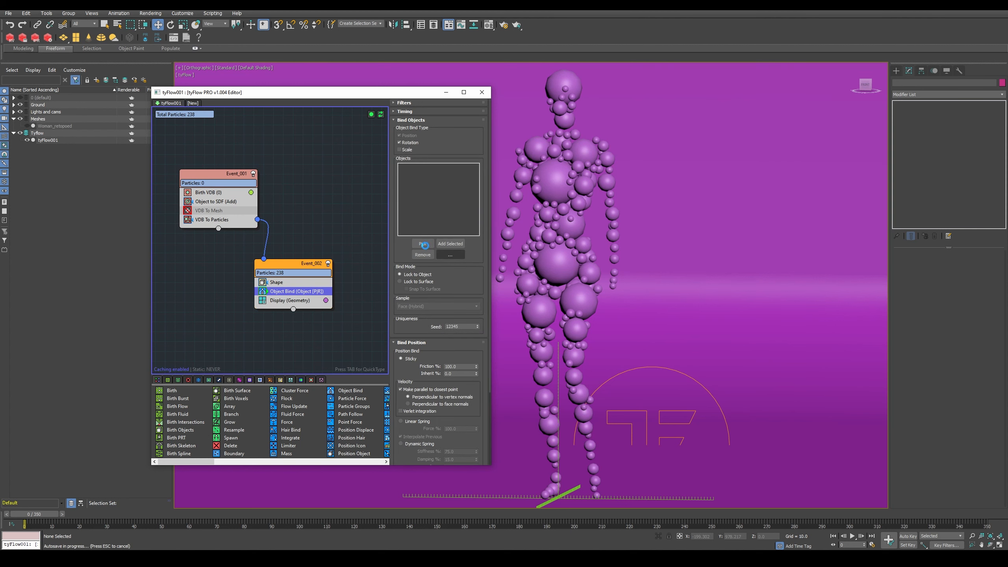
click(423, 243)
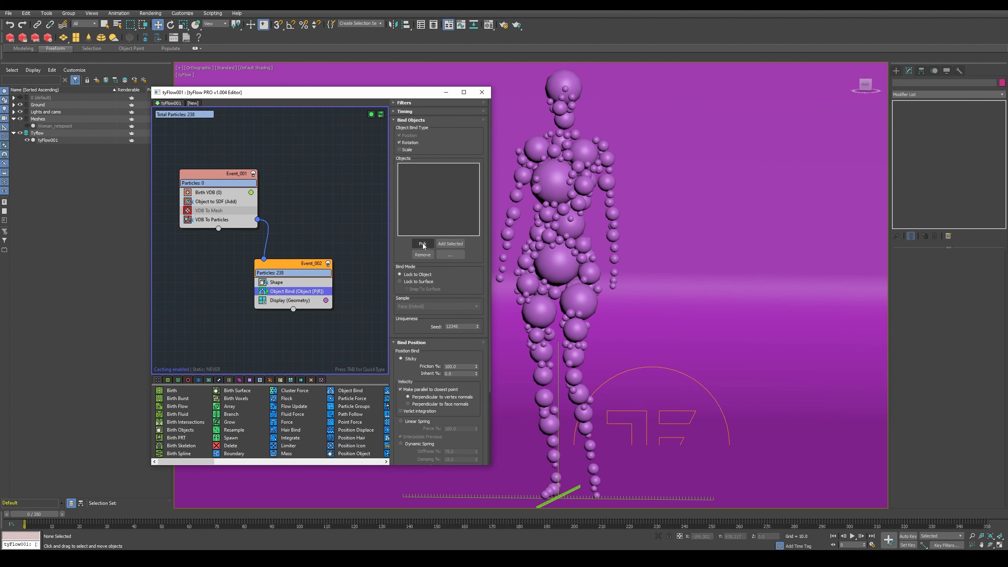
click(56, 127)
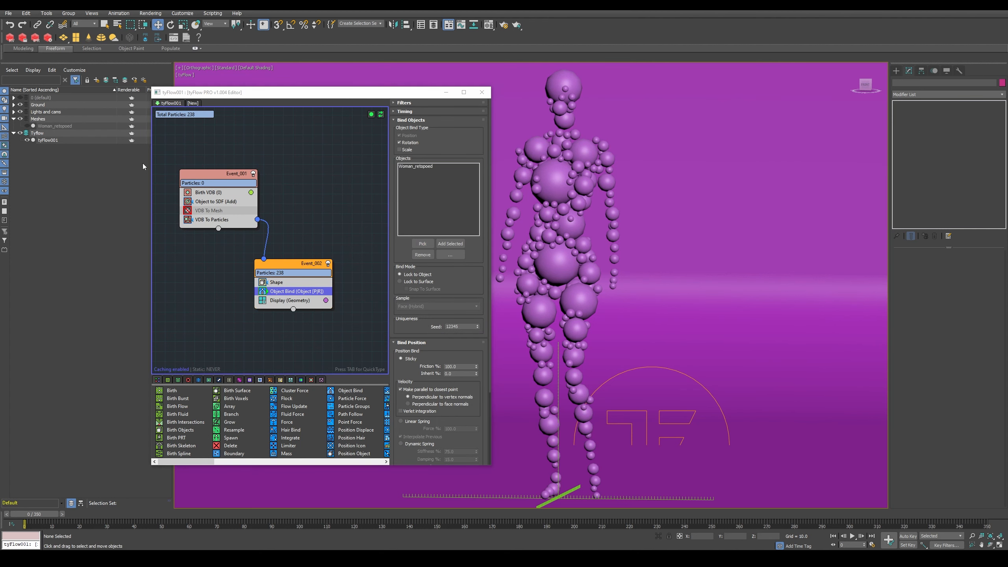
Step: Set the Object Bind operator's bind mode to Lock to Surface
click(420, 111)
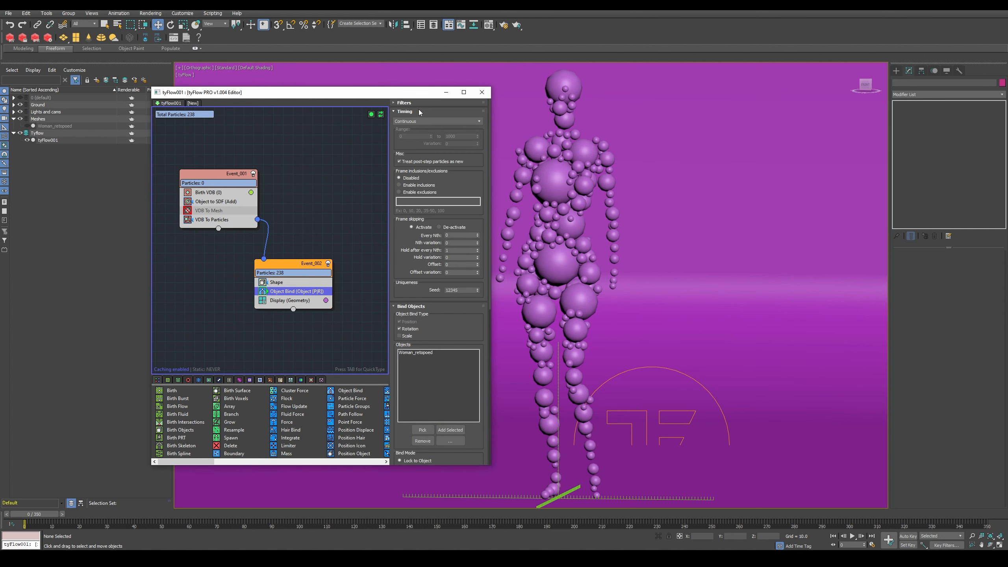
click(420, 111)
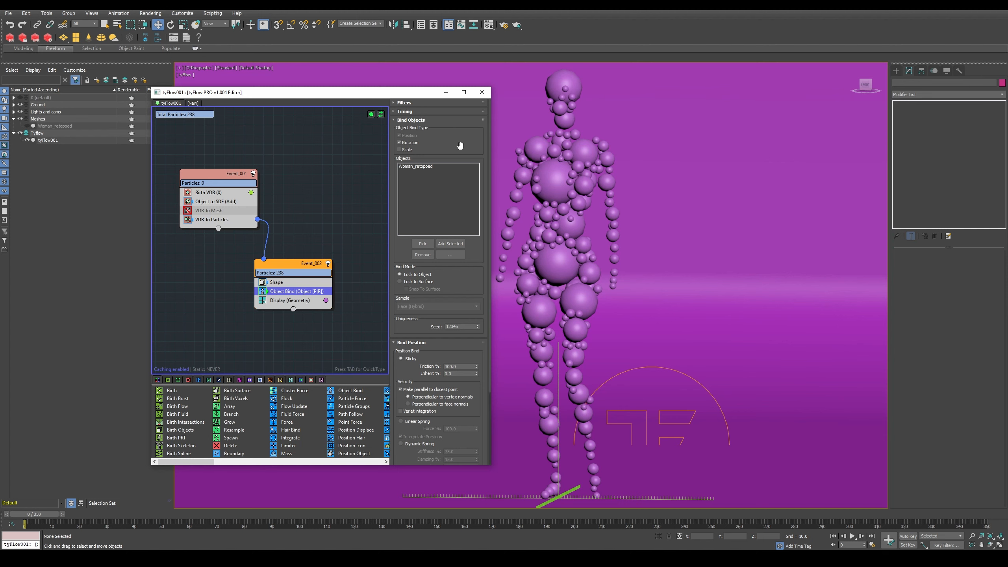
scroll(460, 274, down, 2)
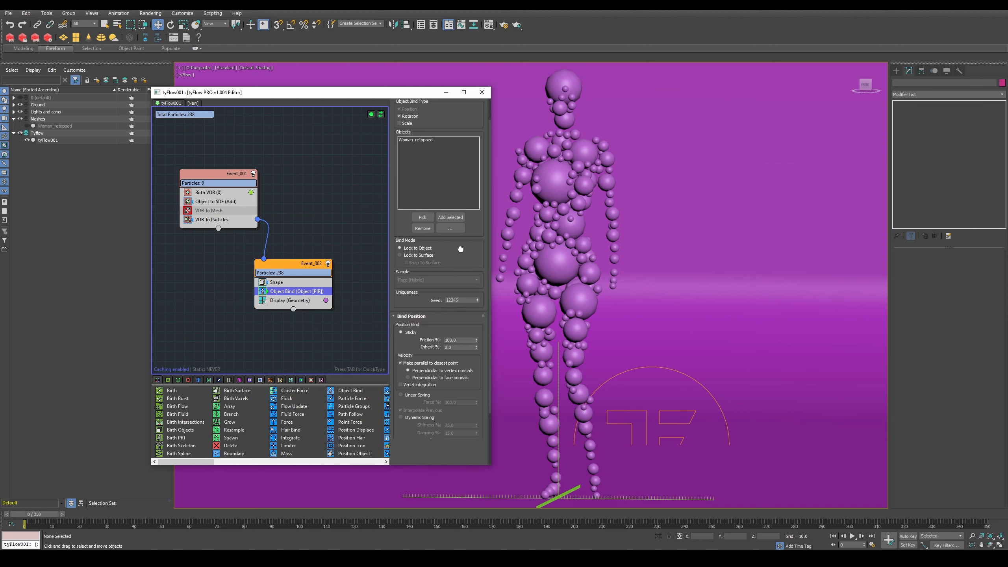
click(417, 250)
scroll(460, 228, down, 2)
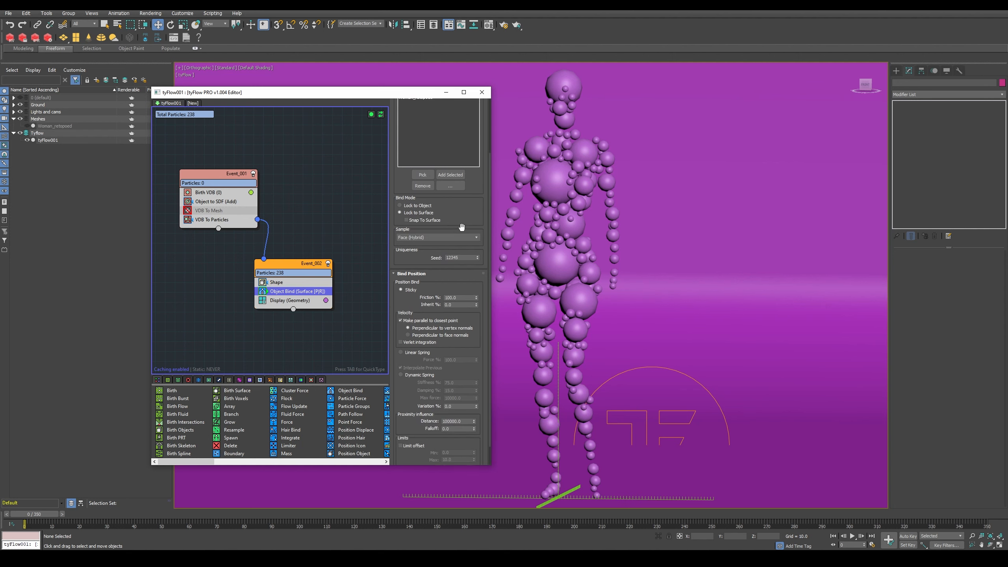
click(412, 275)
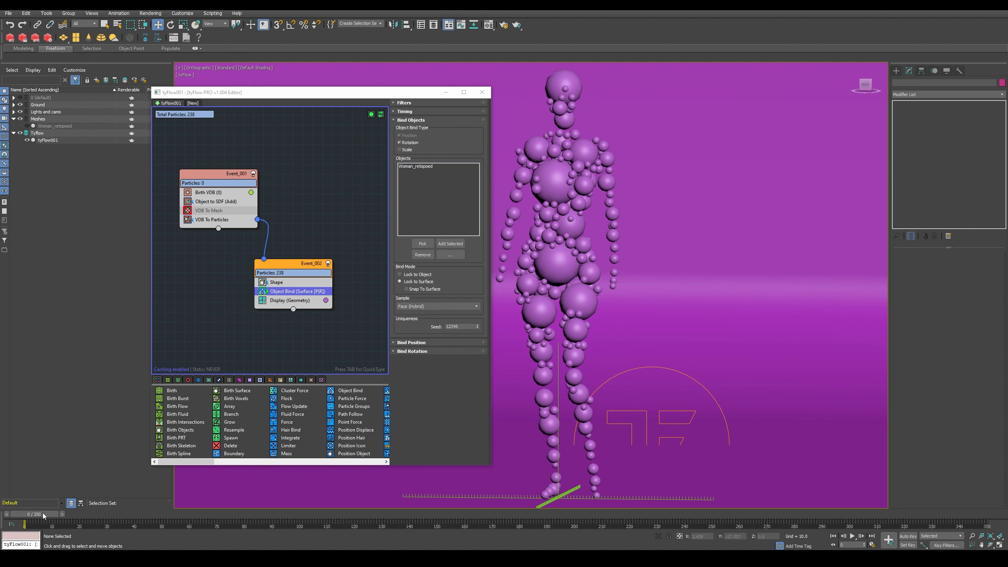
Step: Turn off Rotation binding in the Object Bind operator and scrub the timeline to check the particle motion
mouse_move(42, 513)
mouse_down()
mouse_move(295, 498)
mouse_move(28, 512)
mouse_up()
click(410, 143)
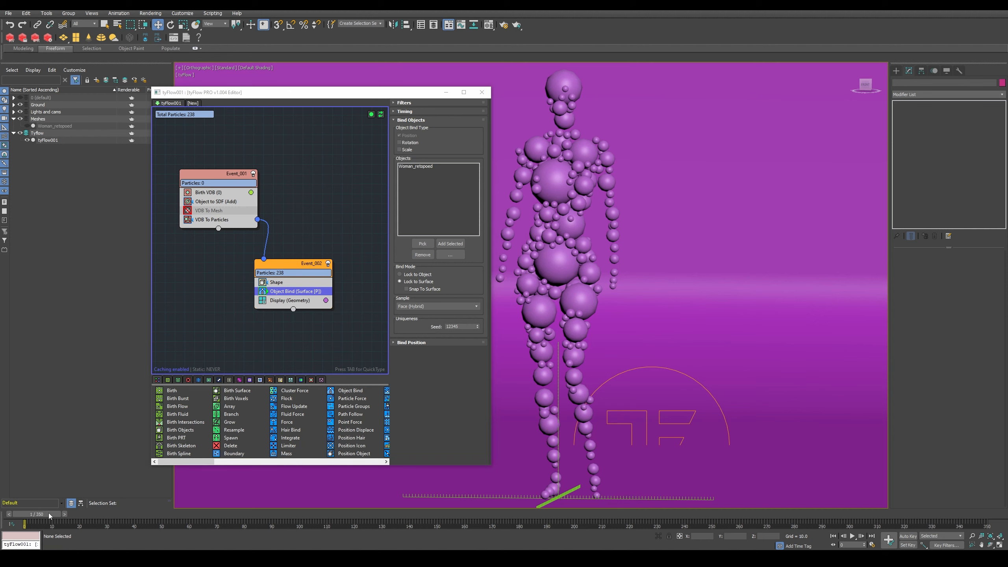
drag(50, 513, 495, 479)
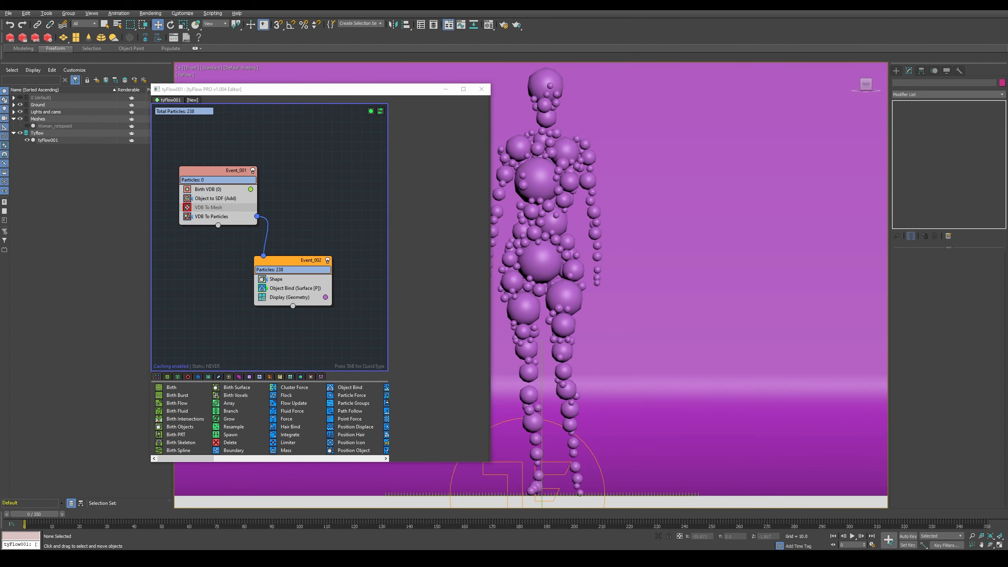
Step: Rename the Multi/Sub-Object material to Spheres in the Material Editor and assign it to tyFlow001
drag(339, 95, 318, 94)
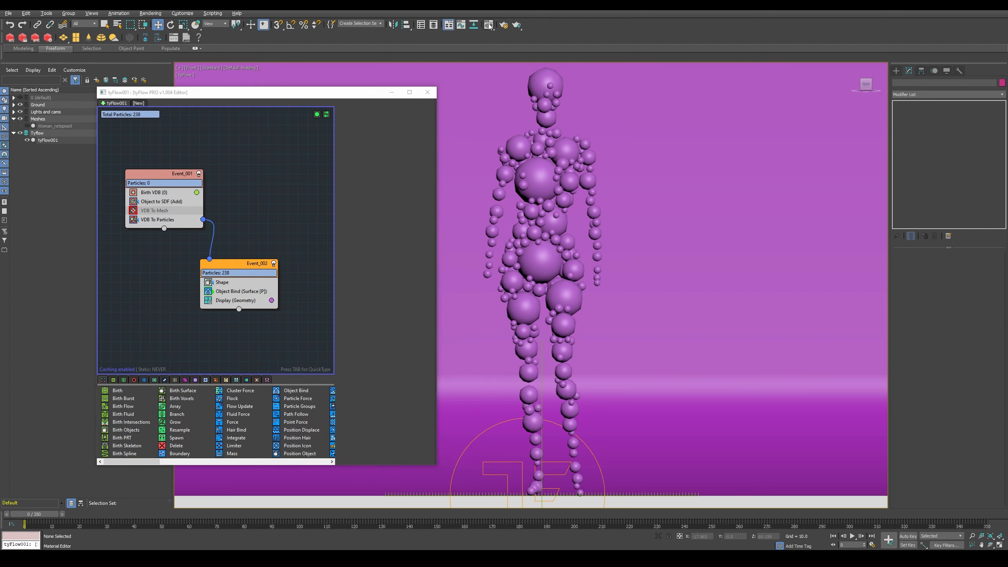
key(m)
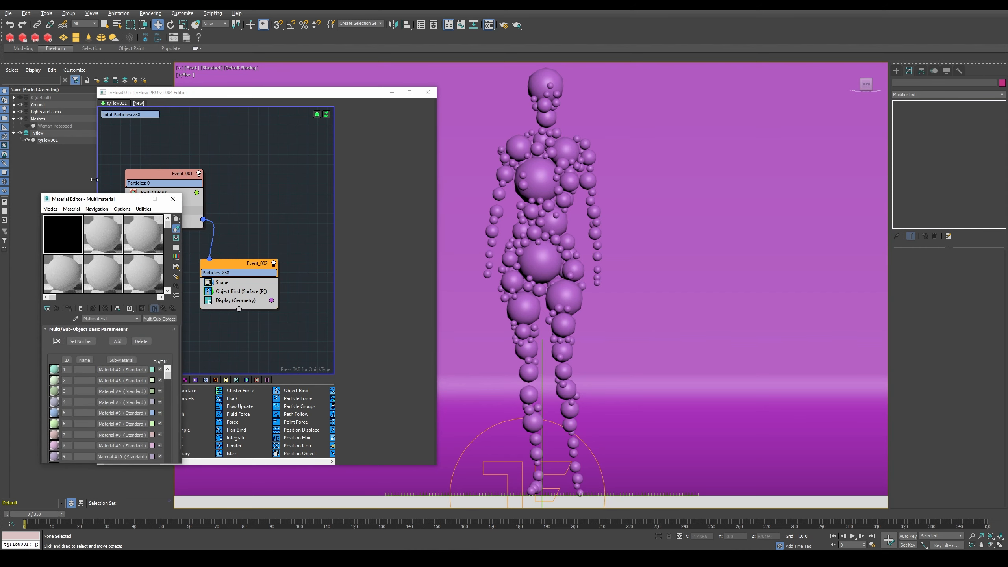
drag(103, 199, 387, 140)
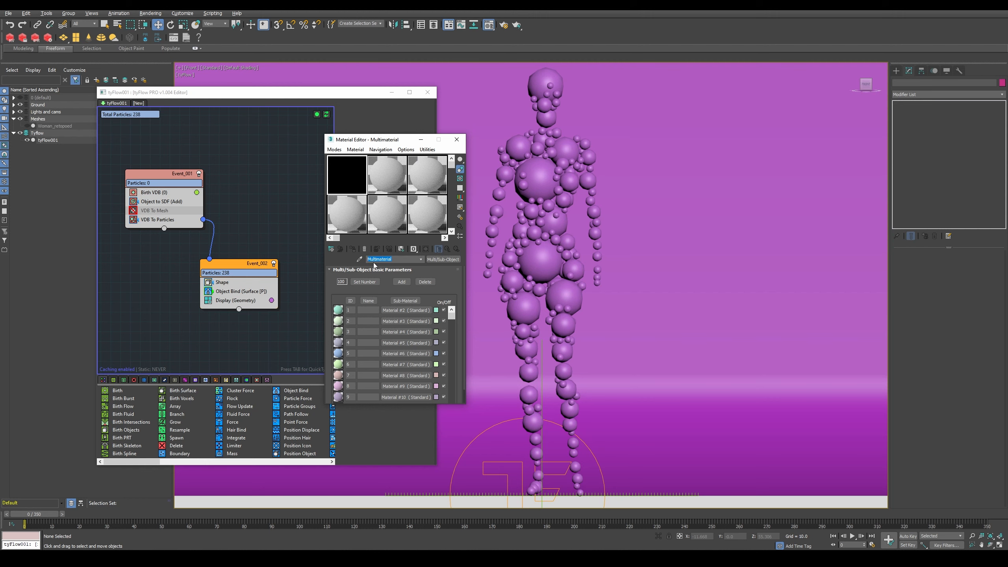
mouse_move(444, 296)
mouse_down()
mouse_move(444, 287)
mouse_move(437, 312)
mouse_up()
drag(316, 257, 321, 264)
text(Spheres)
drag(362, 142, 367, 137)
click(47, 140)
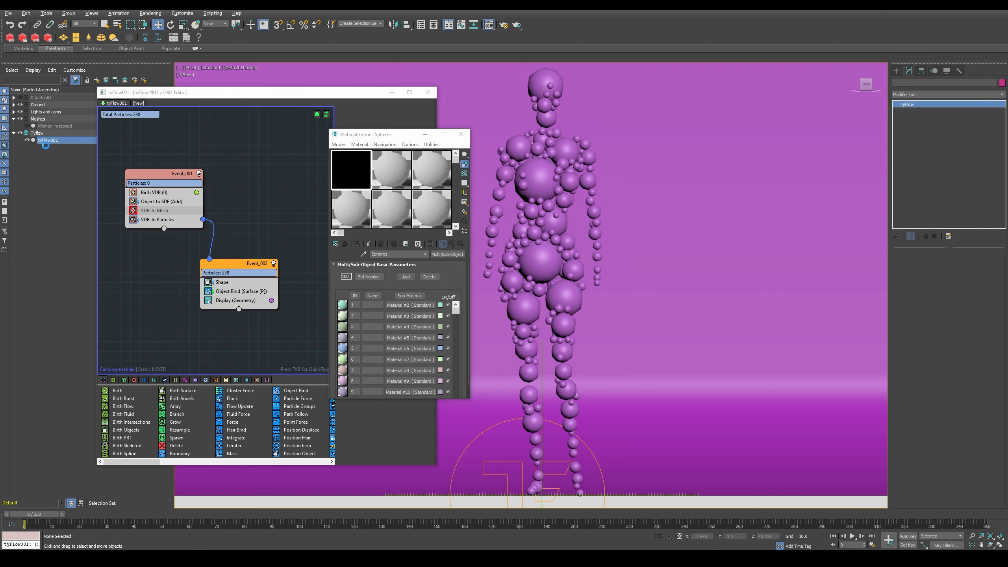
click(357, 244)
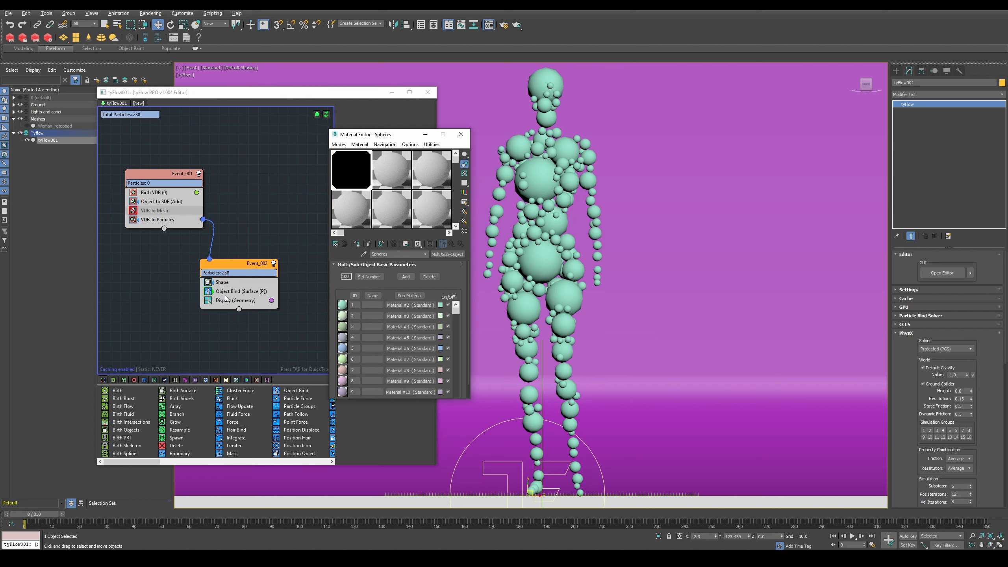
Step: Add a Material ID operator below Object Bind in Event_002
click(227, 295)
key(Tab)
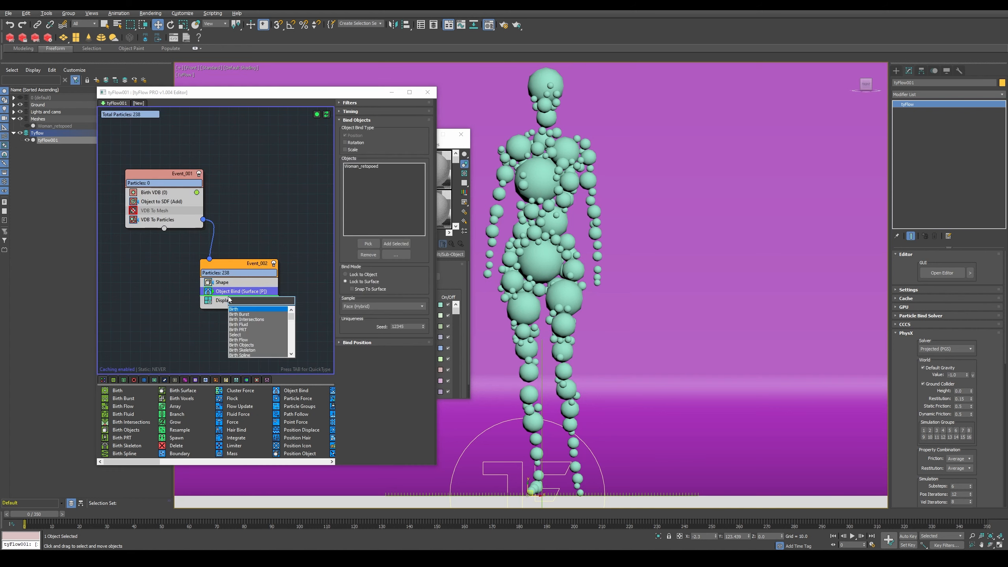
text(ma)
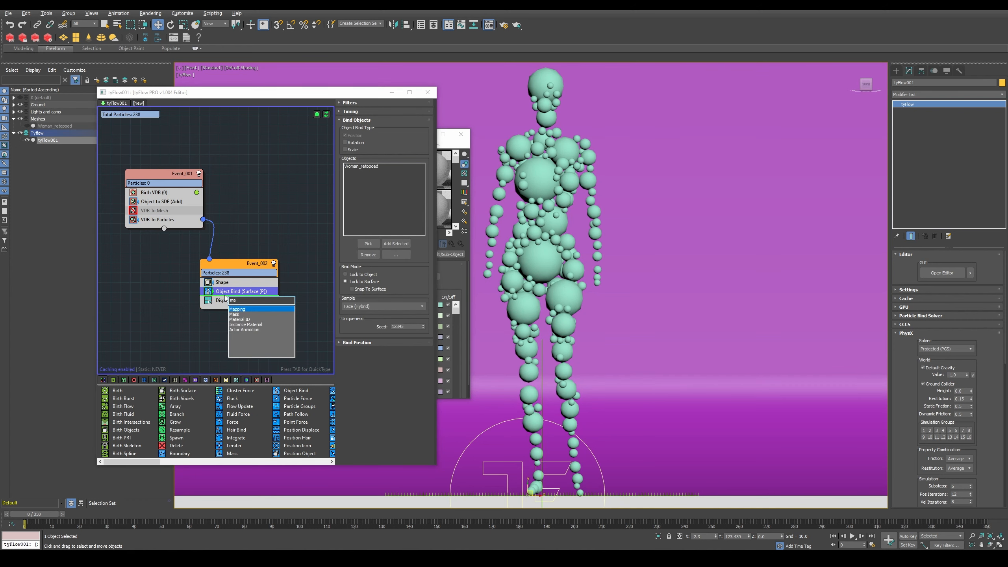
key(Down)
key(Down)
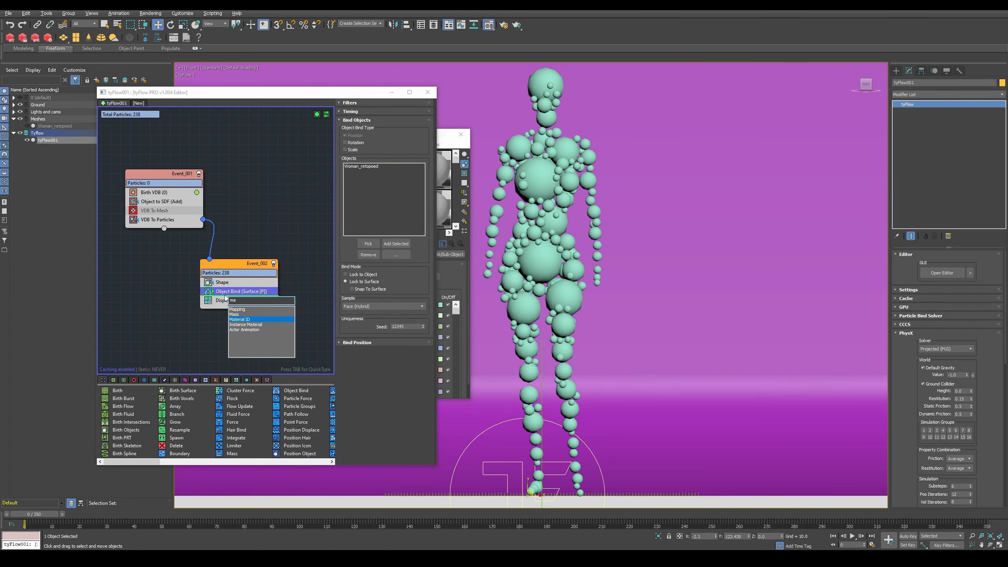
key(Return)
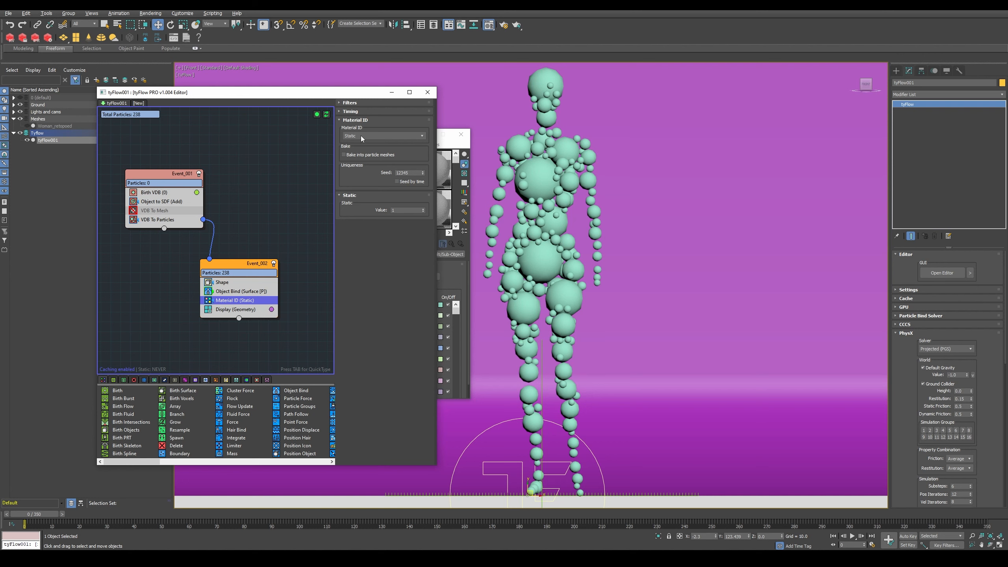
Step: Set the Material ID operator to Random with a maximum value of 9
click(363, 136)
click(364, 148)
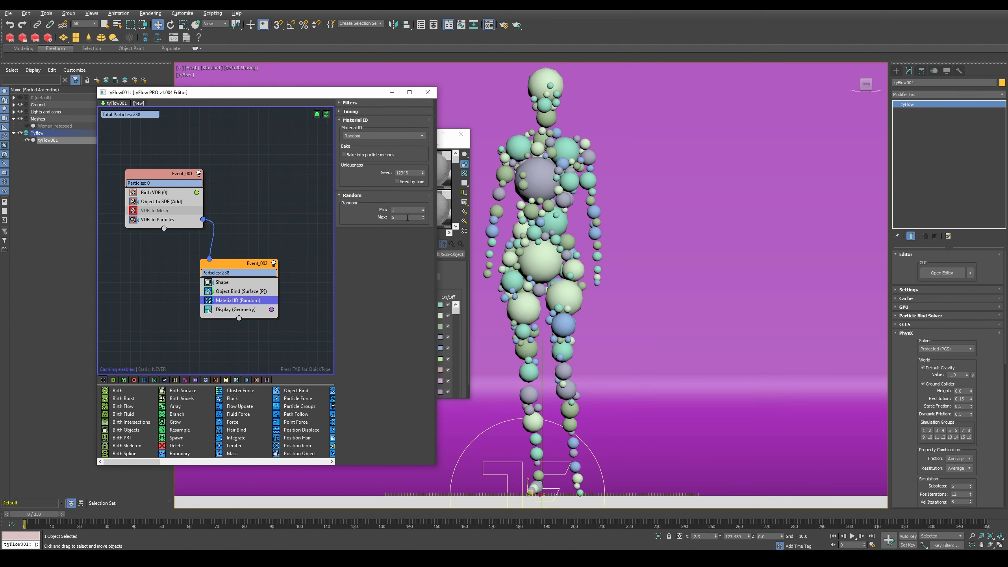
click(400, 218)
drag(365, 98, 214, 96)
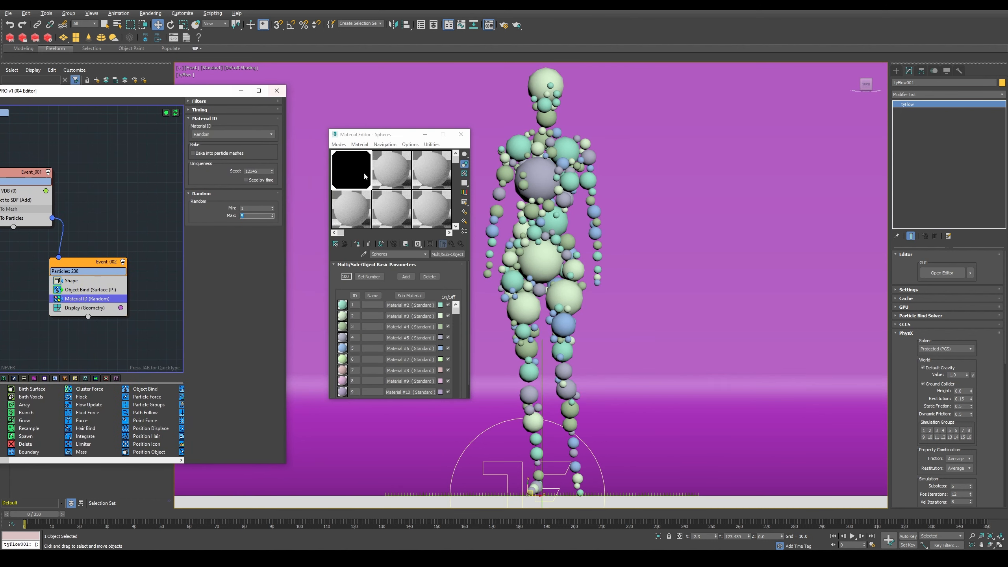
click(457, 319)
drag(250, 217, 240, 218)
text(9)
key(Return)
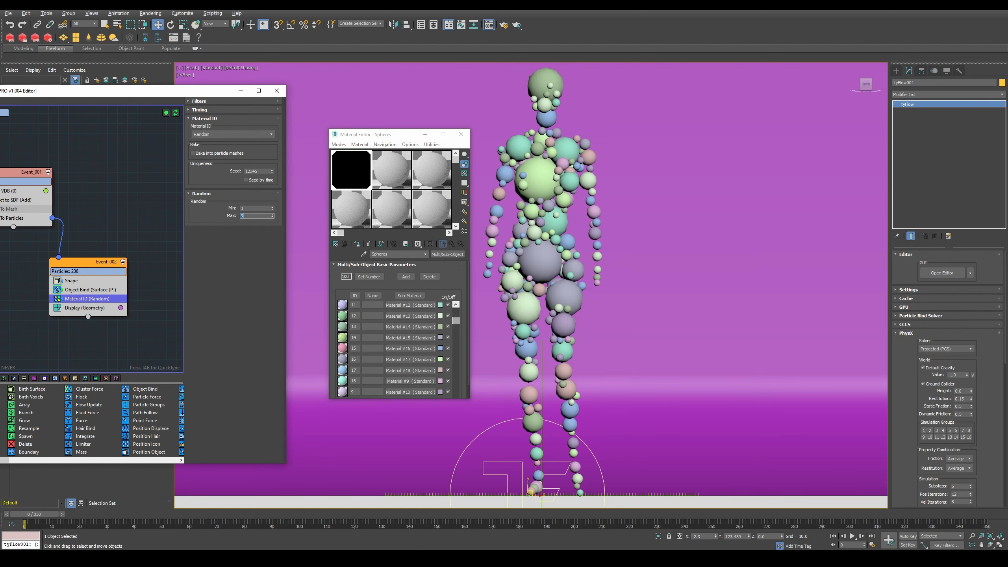
Step: Close the Material Editor and move the tyFlow editor clear of the sphere figure
drag(159, 91, 188, 70)
drag(39, 516, 39, 489)
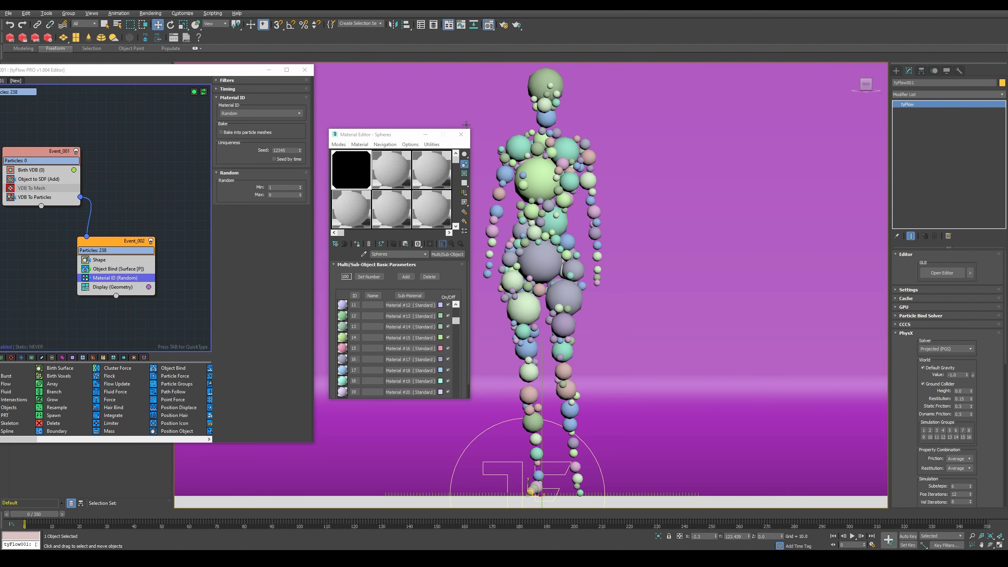
click(461, 136)
drag(178, 74, 286, 78)
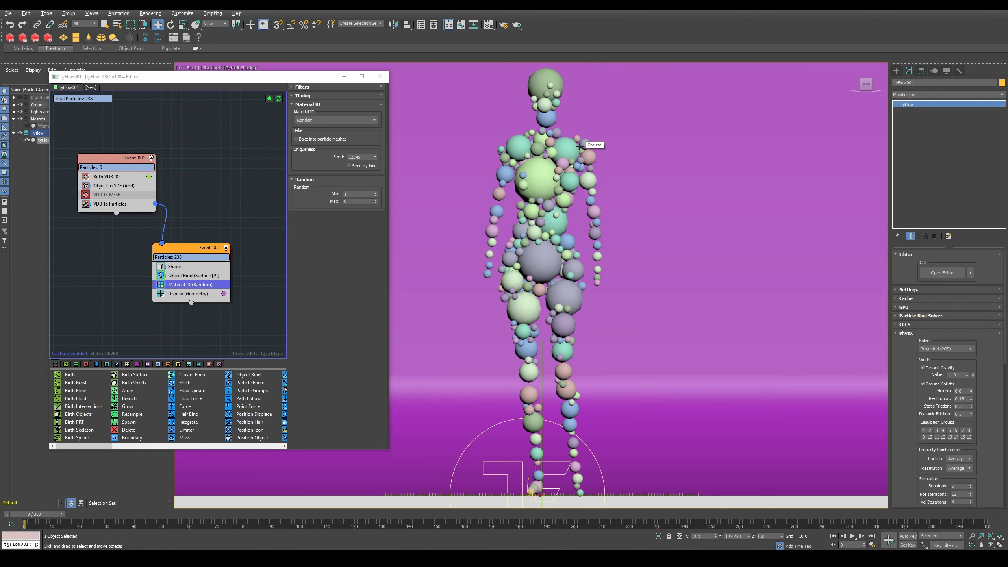
Step: Scrub the timeline and examine how the spheres along the body and hand follow the animated surface
drag(38, 517, 109, 516)
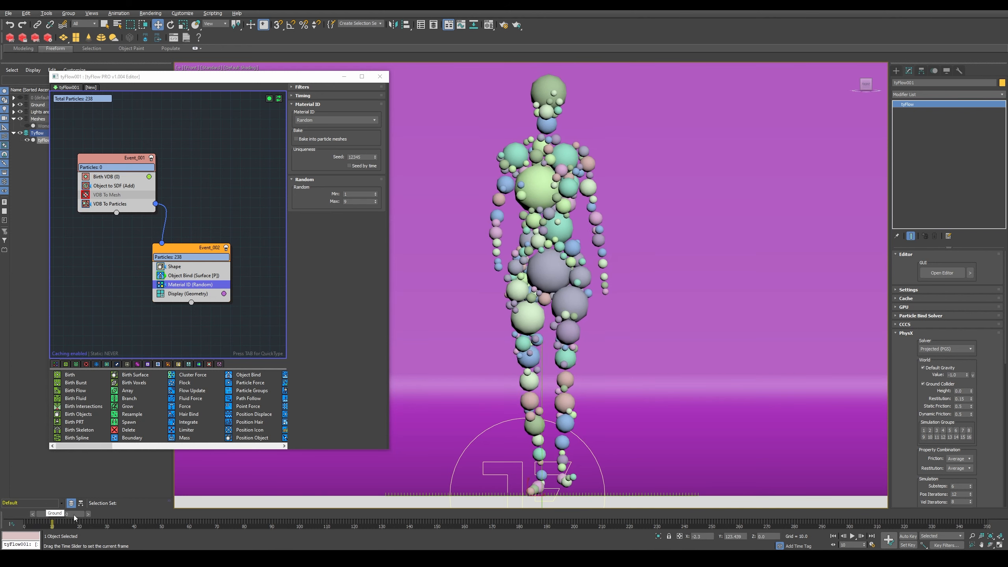
alt+middle_drag(595, 320, 676, 292)
drag(103, 514, 25, 514)
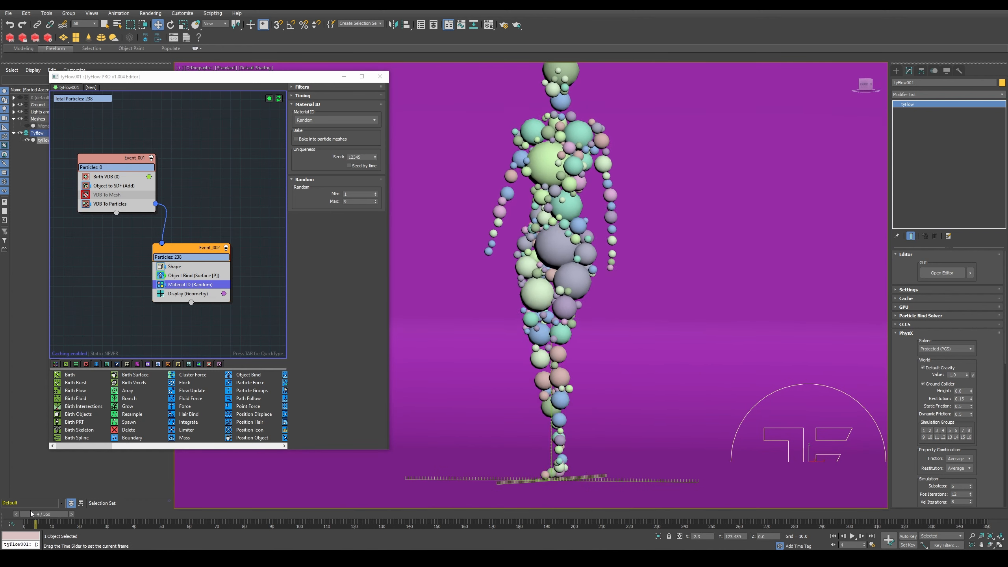
scroll(561, 357, up, 10)
scroll(561, 358, up, 5)
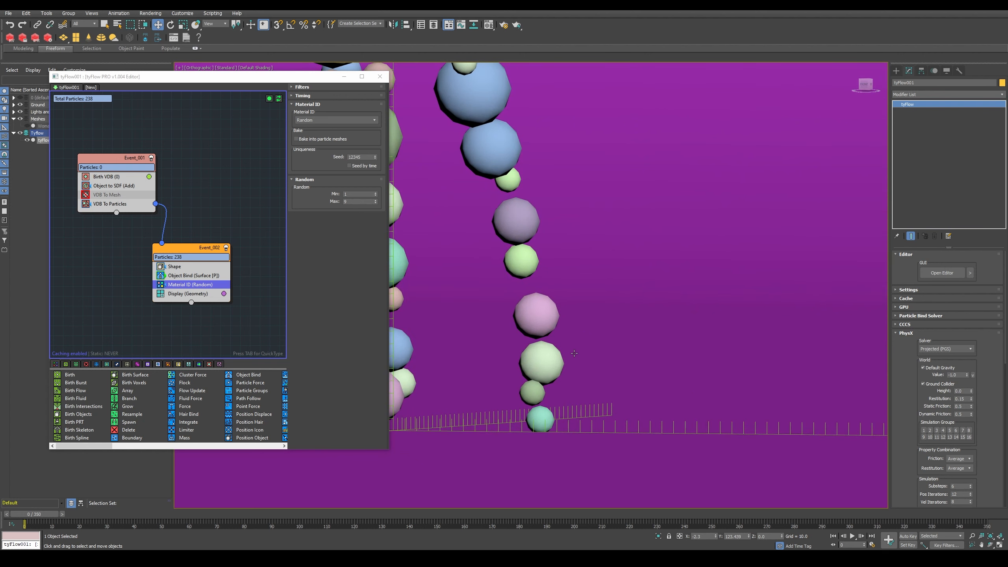
middle_drag(566, 349, 555, 323)
scroll(541, 323, up, 4)
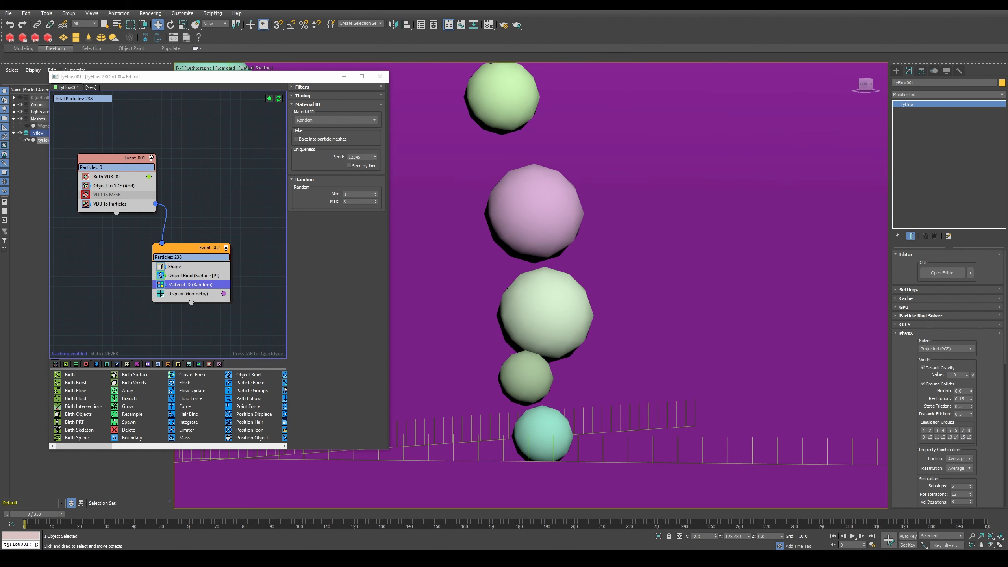
mouse_move(552, 322)
mouse_down()
mouse_move(577, 335)
mouse_move(637, 410)
mouse_move(651, 458)
mouse_move(825, 446)
mouse_up()
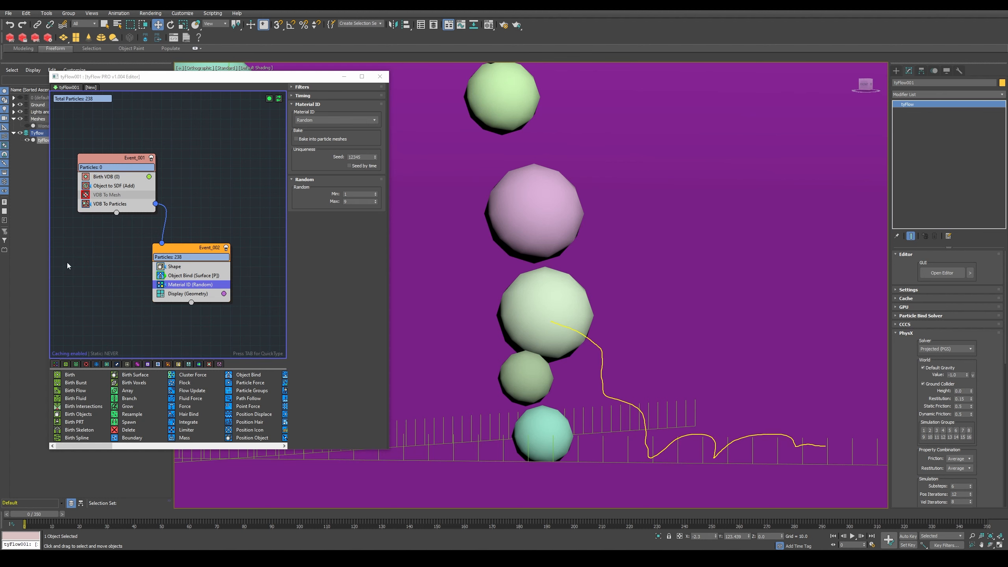
drag(56, 516, 66, 509)
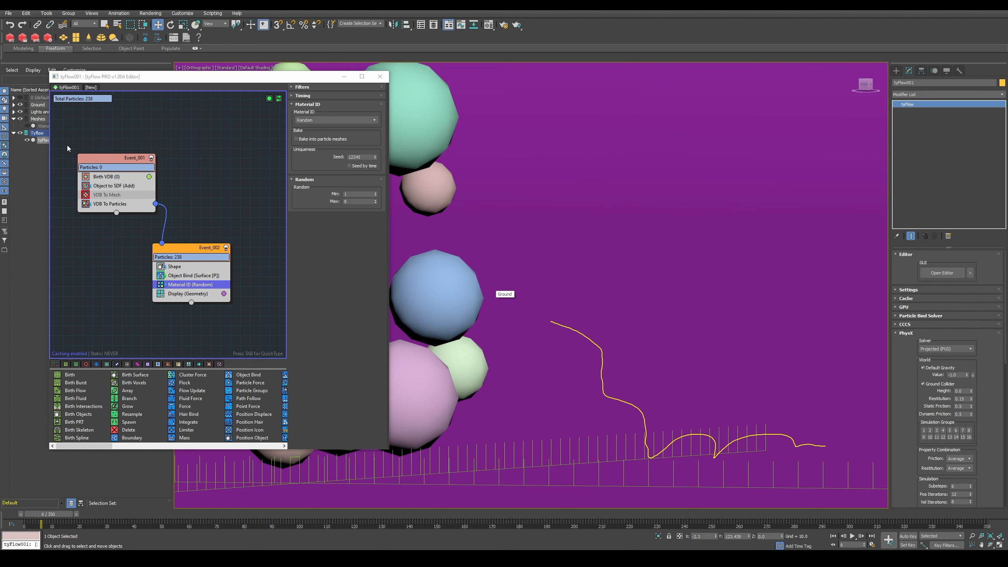
Step: Add a Spawn operator between Material ID and Display in Event_002
key(f)
middle_drag(578, 294, 564, 297)
scroll(504, 313, up, 7)
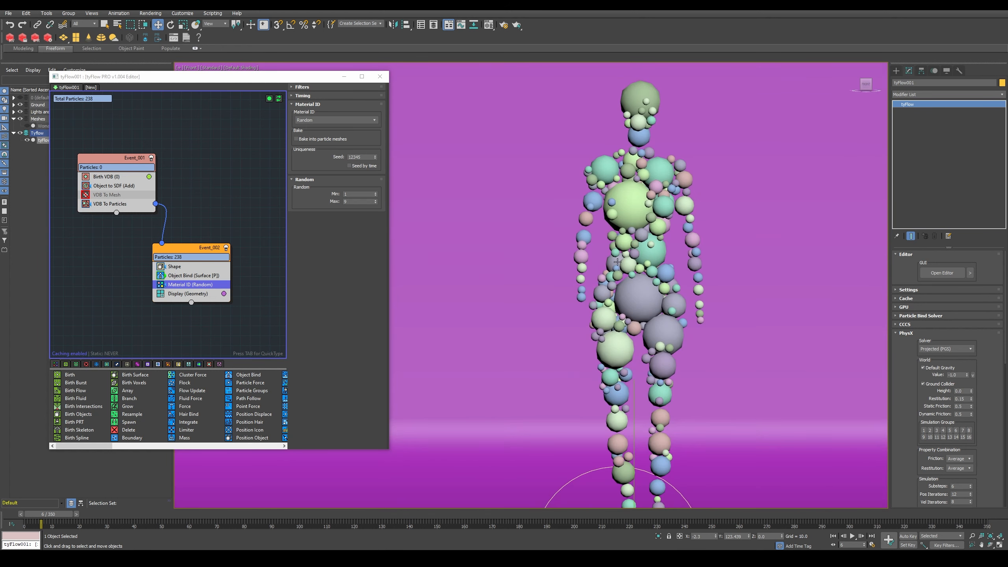
middle_drag(617, 262, 456, 243)
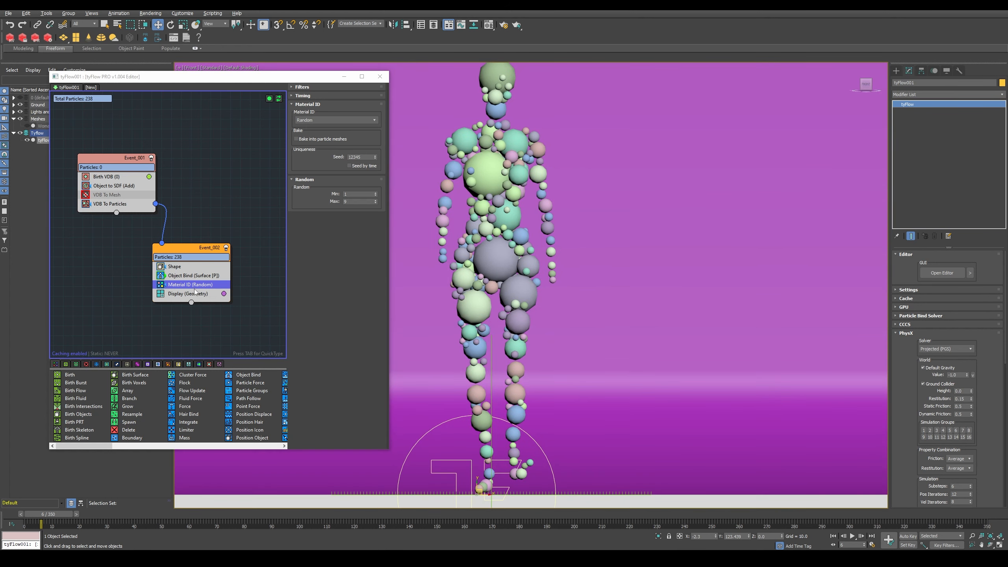
key(Tab)
text(spw)
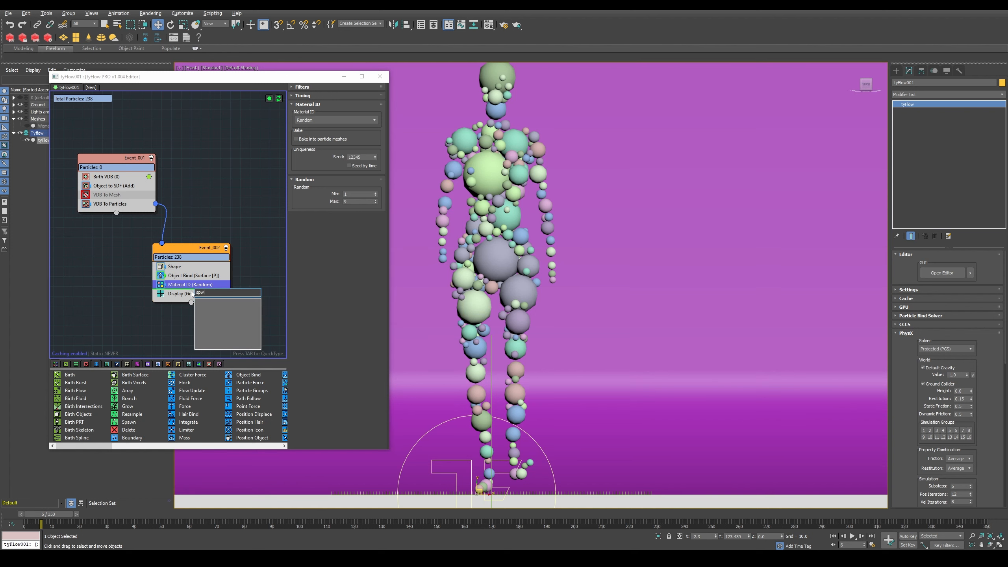
text(a)
key(BackSpace)
key(BackSpace)
text(a)
key(Return)
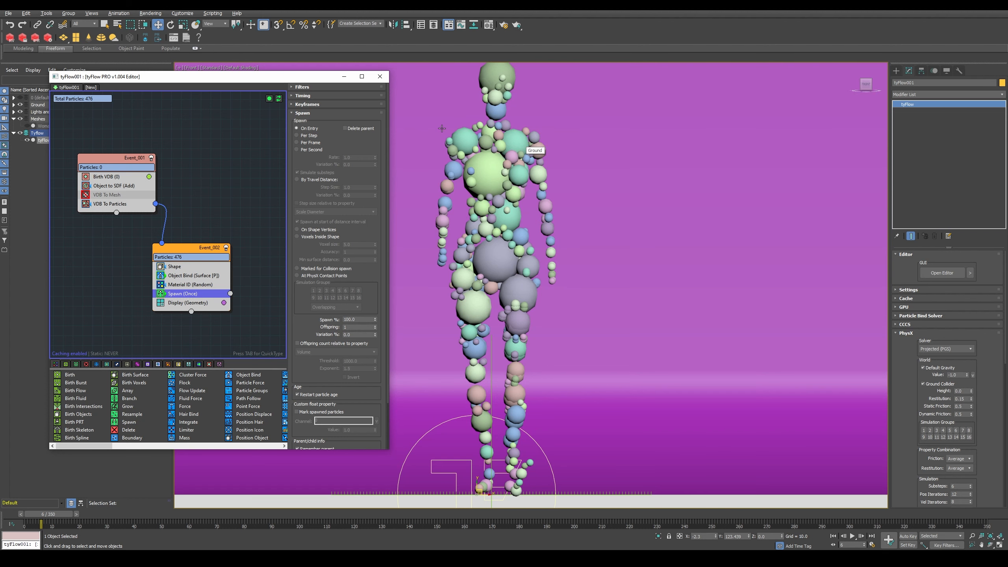
Step: Toggle the Spawn operator off and on to compare the figure with and without the spawned particles
alt+middle_drag(619, 317, 651, 274)
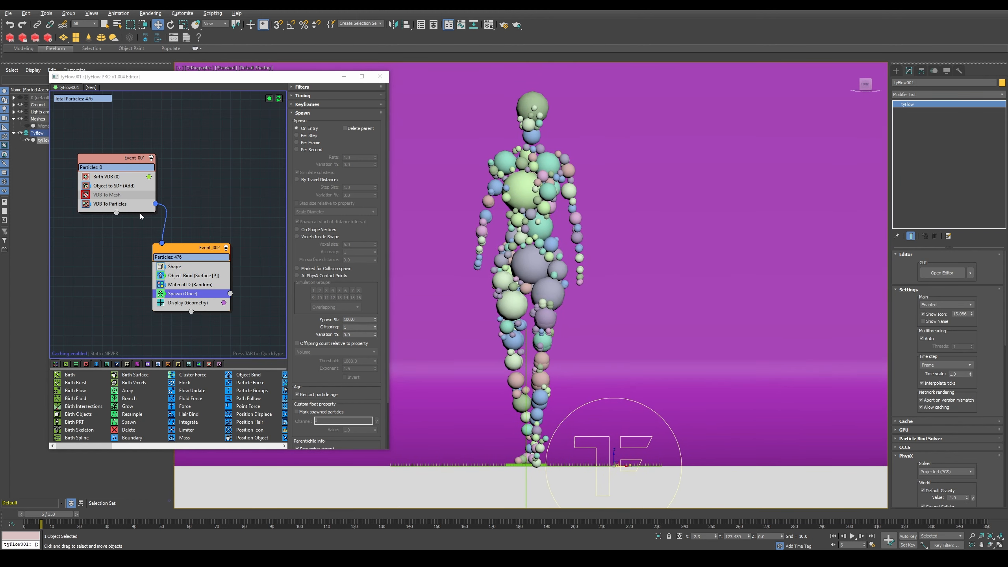
middle_drag(161, 328, 165, 279)
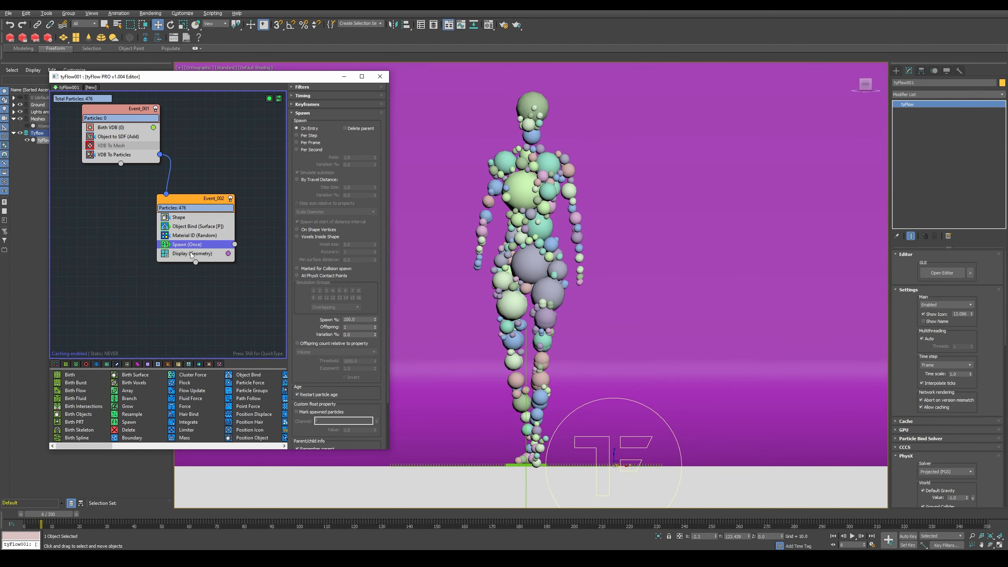
click(166, 245)
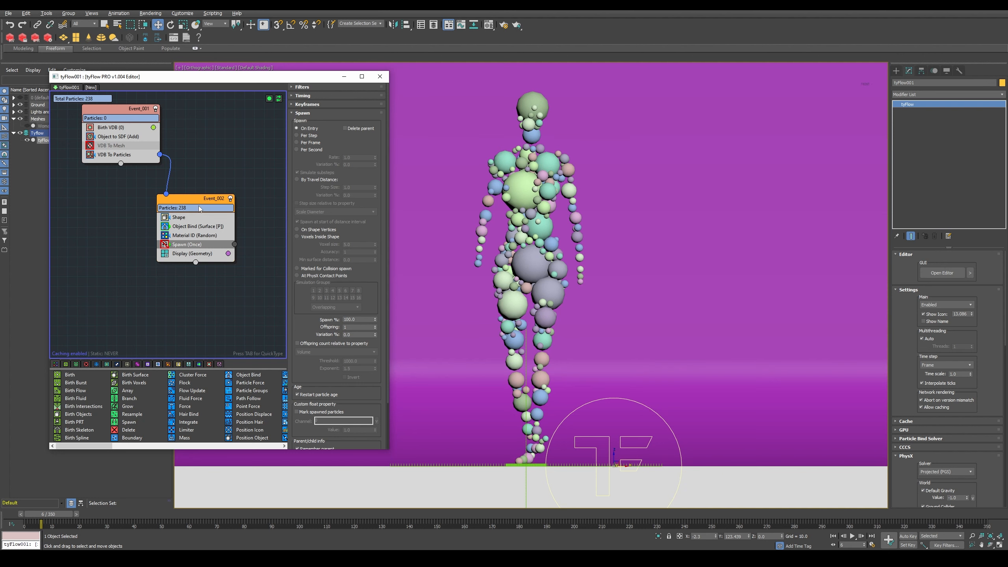
click(166, 246)
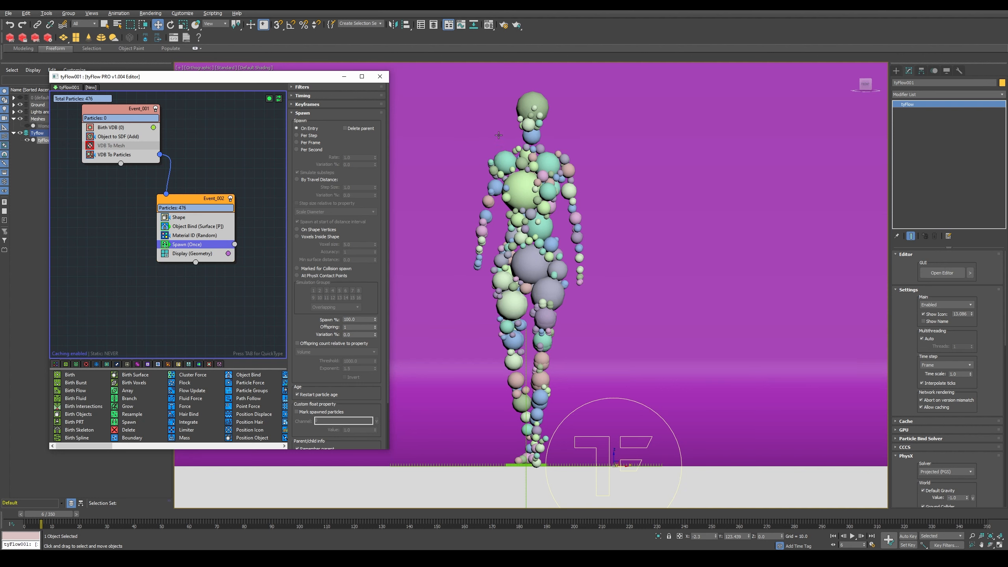
Step: Create a new event with a Geometry Display operator and wire the Spawn output of Event_002 to it
middle_drag(198, 293, 160, 266)
click(203, 268)
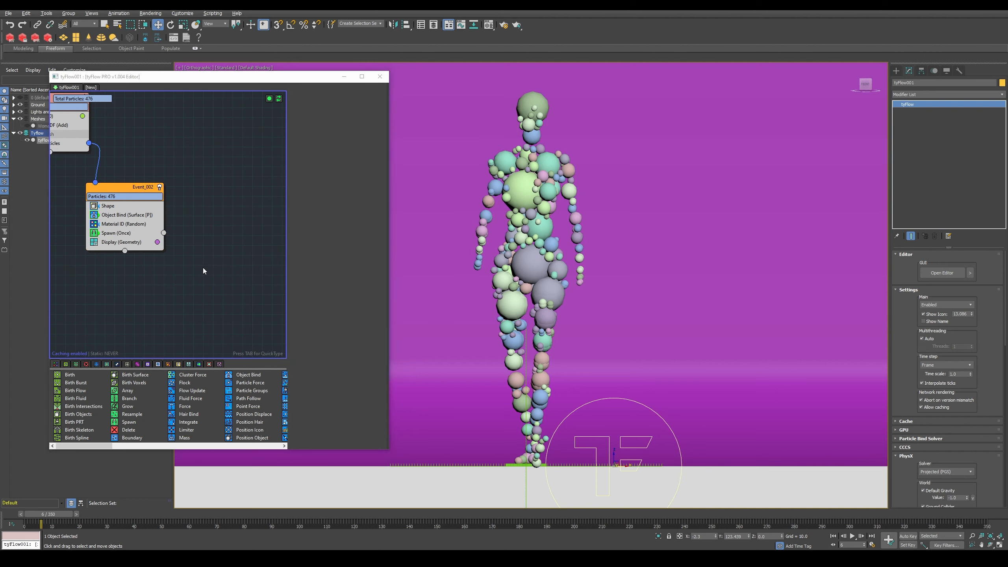
key(Tab)
text(disà)
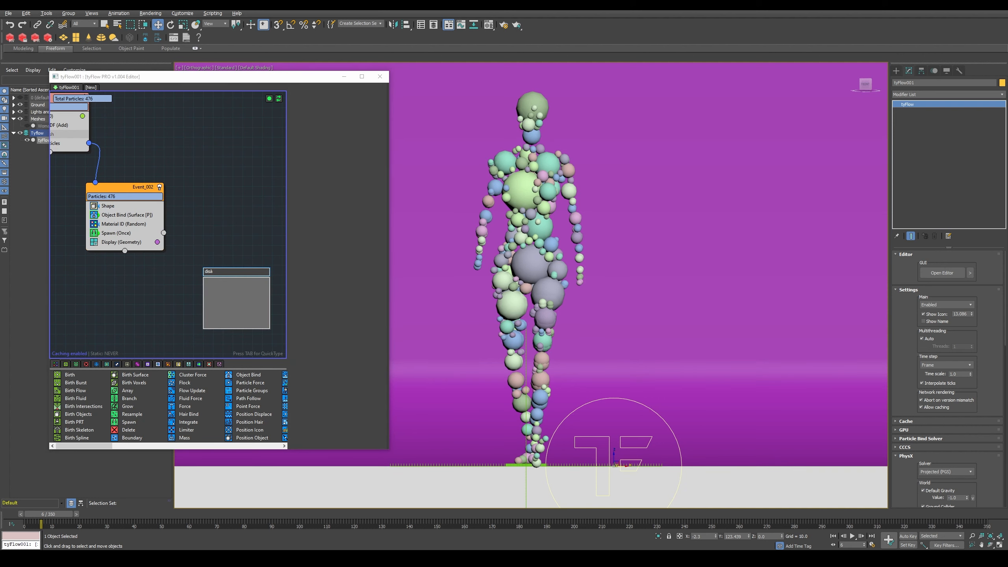
key(BackSpace)
text(pay)
key(Down)
key(Return)
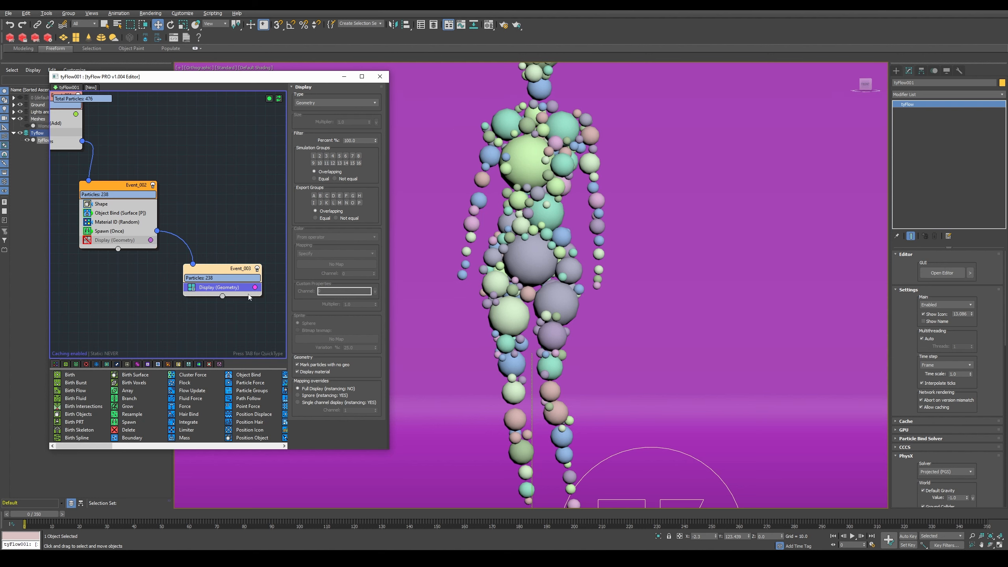
Step: Turn off Display material in Event_003's Display operator and set its display colour to cyan
click(313, 372)
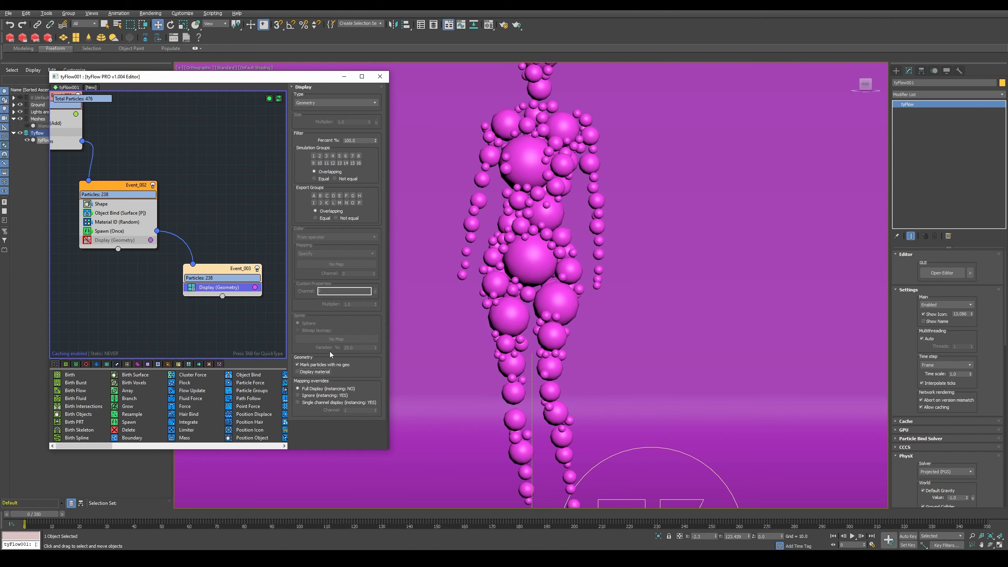
click(254, 287)
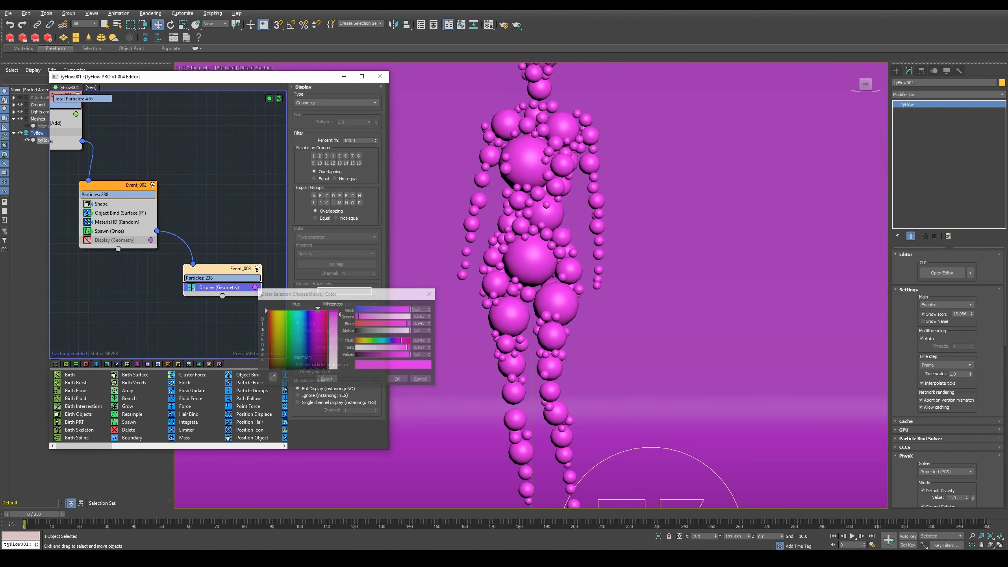
click(296, 310)
click(398, 379)
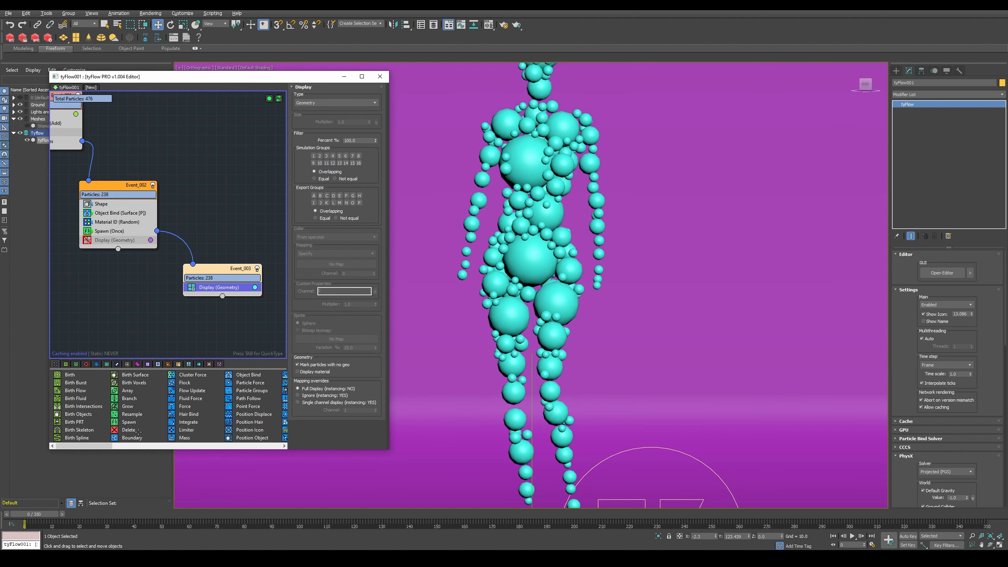
Step: Add a Set Target operator above Display in Event_003 and set its target to From Neighbors
middle_drag(196, 318, 199, 324)
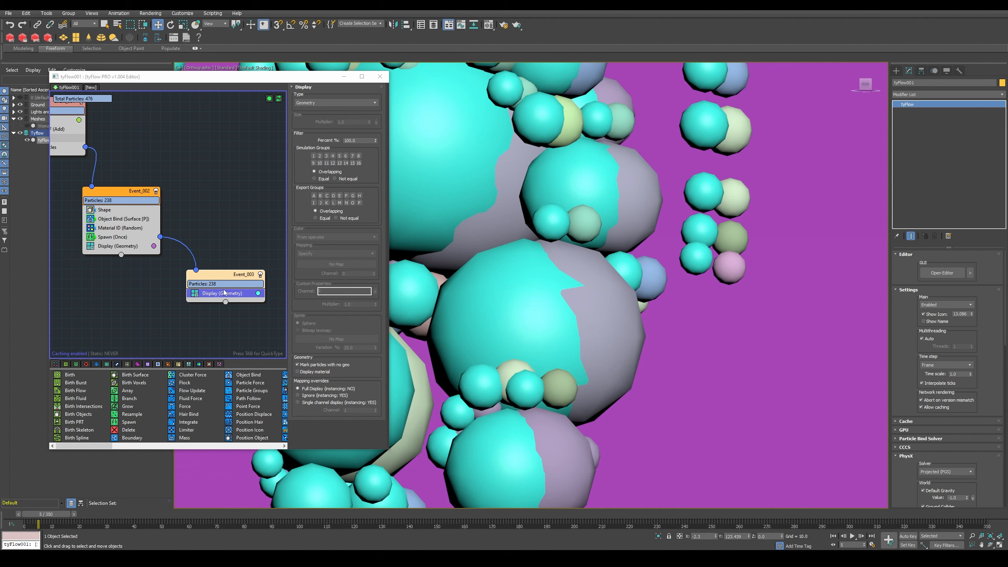
key(Tab)
text(set)
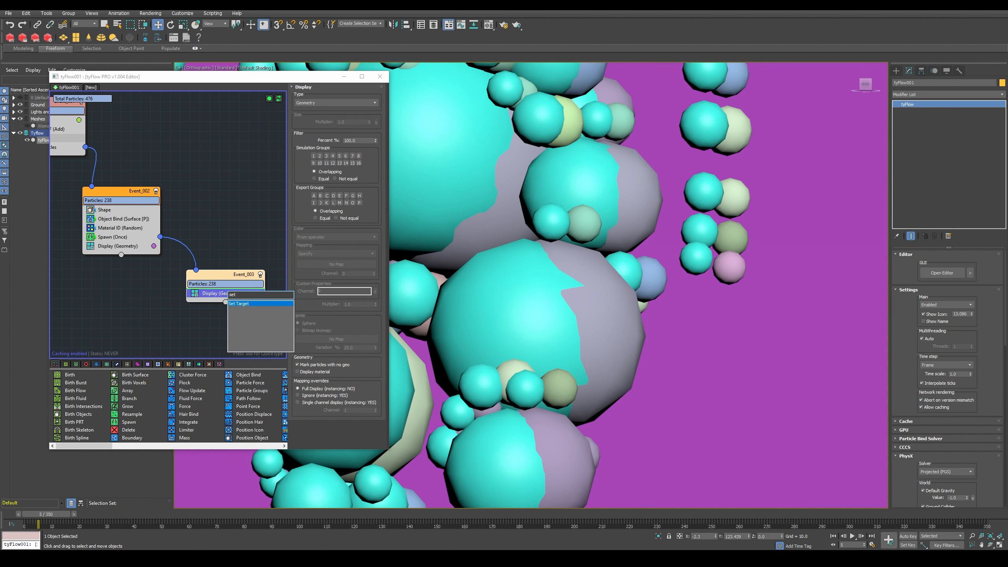
key(Return)
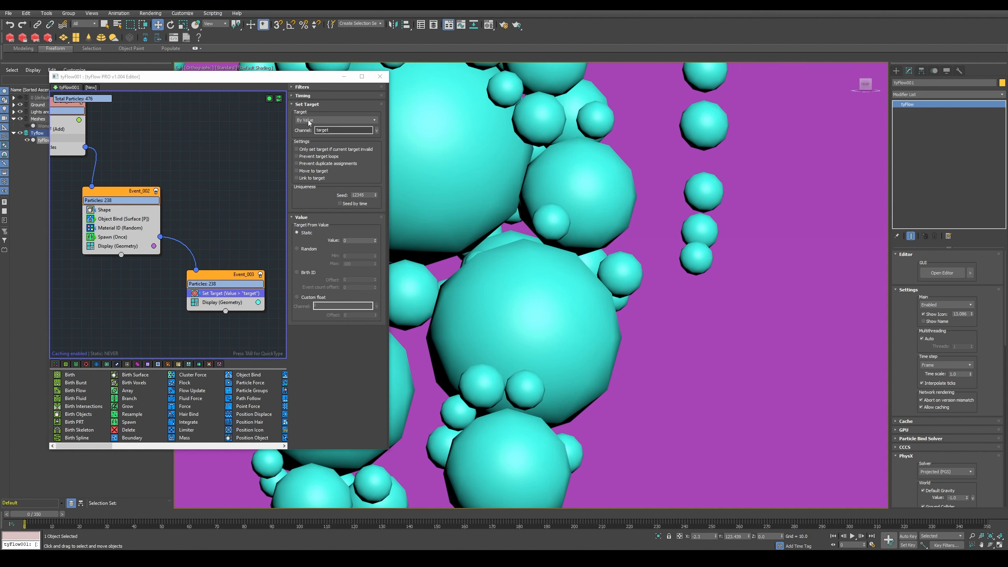
click(333, 120)
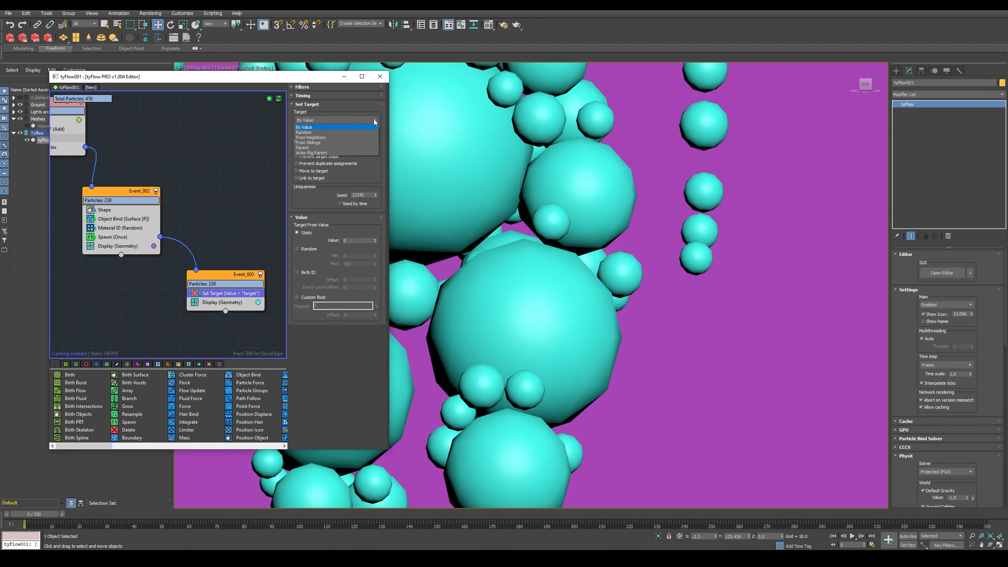
click(325, 138)
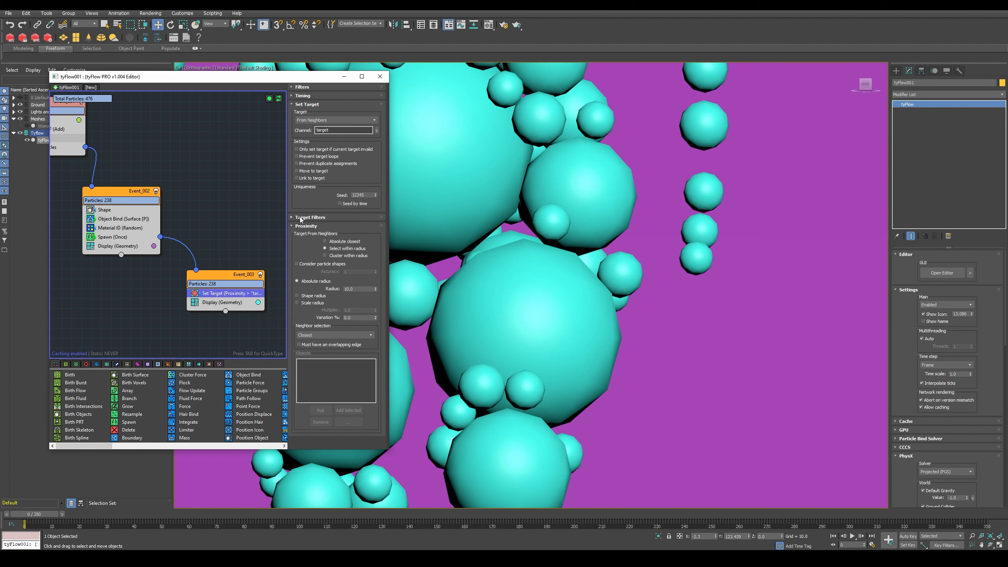
Step: Set the Set Target operator's Target Filters to Exclude this event
click(300, 219)
drag(347, 236, 348, 264)
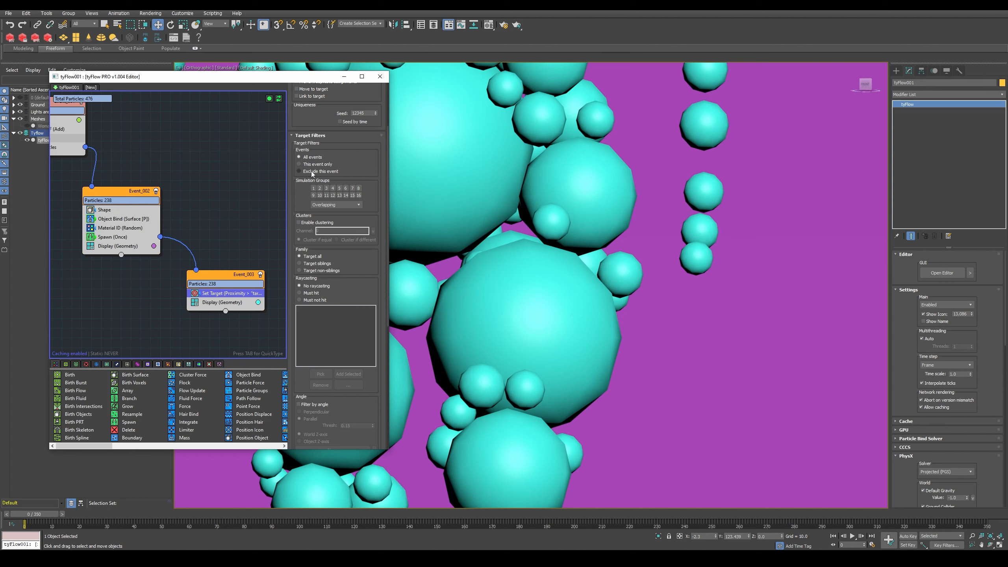
click(300, 171)
scroll(515, 262, down, 5)
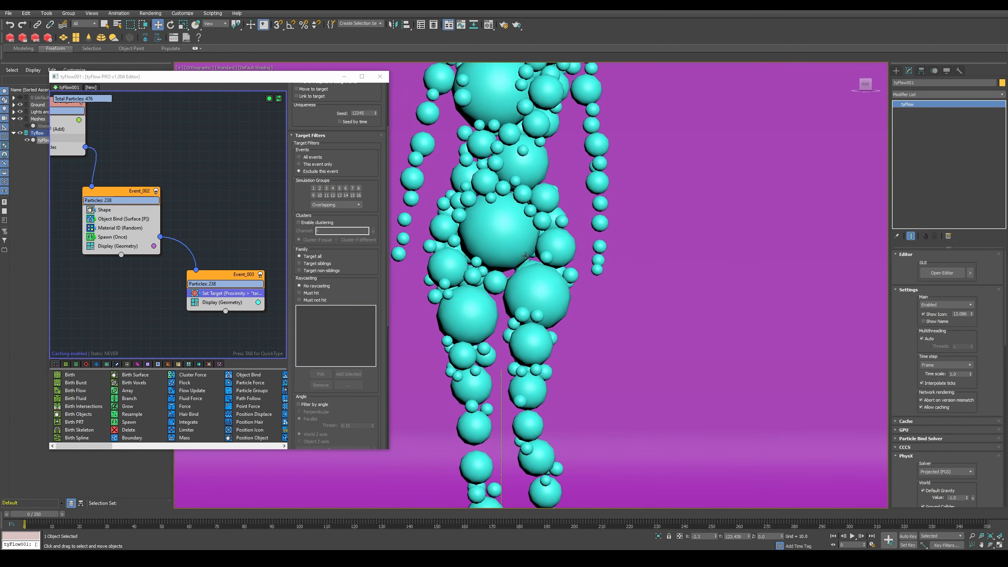
middle_drag(525, 255, 551, 247)
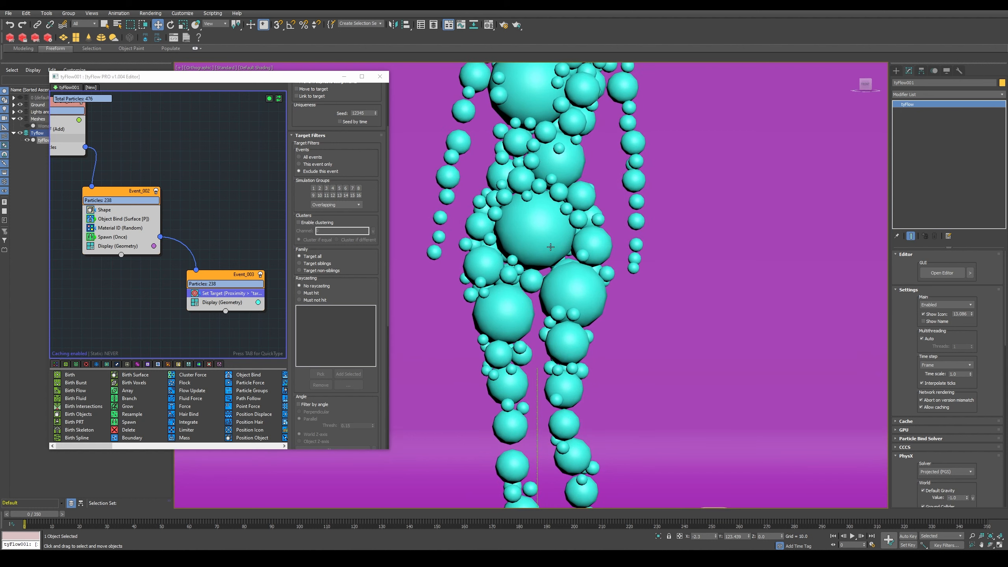
drag(353, 295, 353, 241)
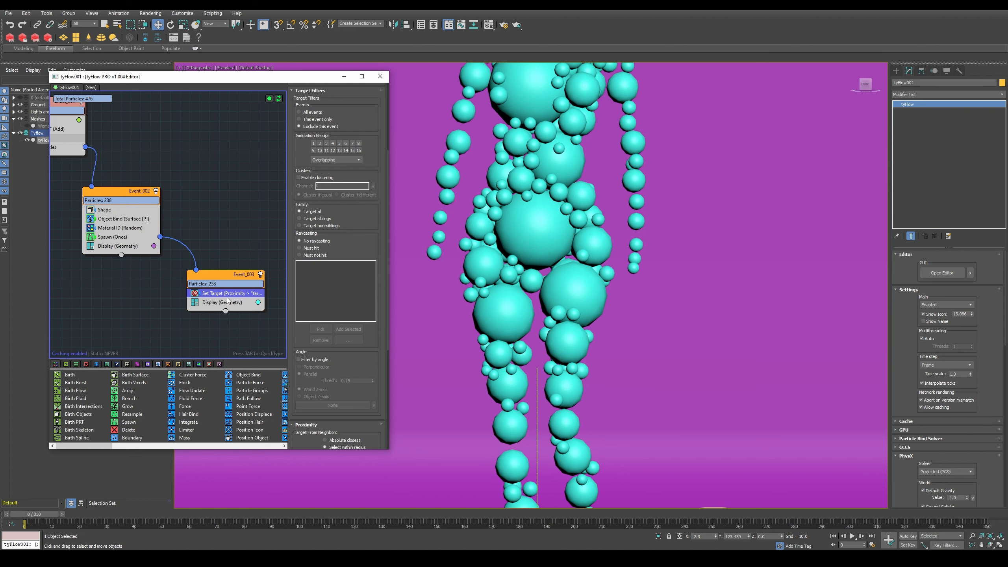
Step: Add a Display Data operator above Display in Event_003 and show Line to Target instead of Birth ID
click(225, 308)
key(Tab)
text(disp)
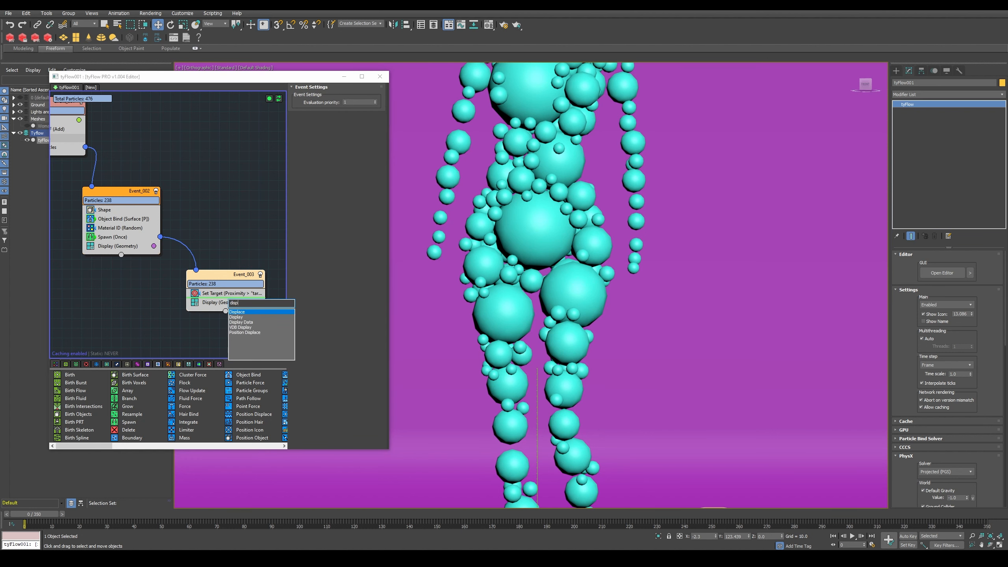
key(Down)
key(Return)
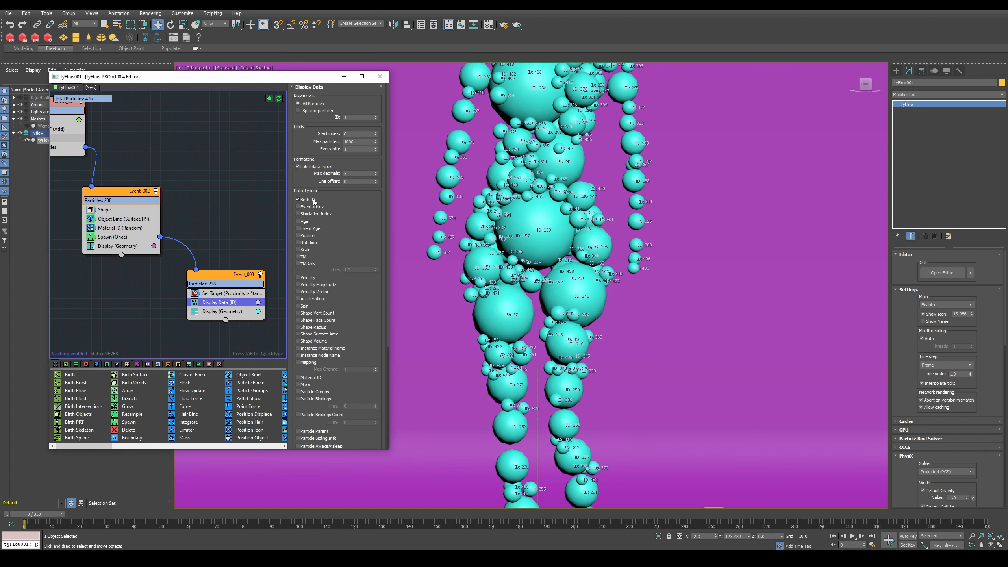
click(298, 199)
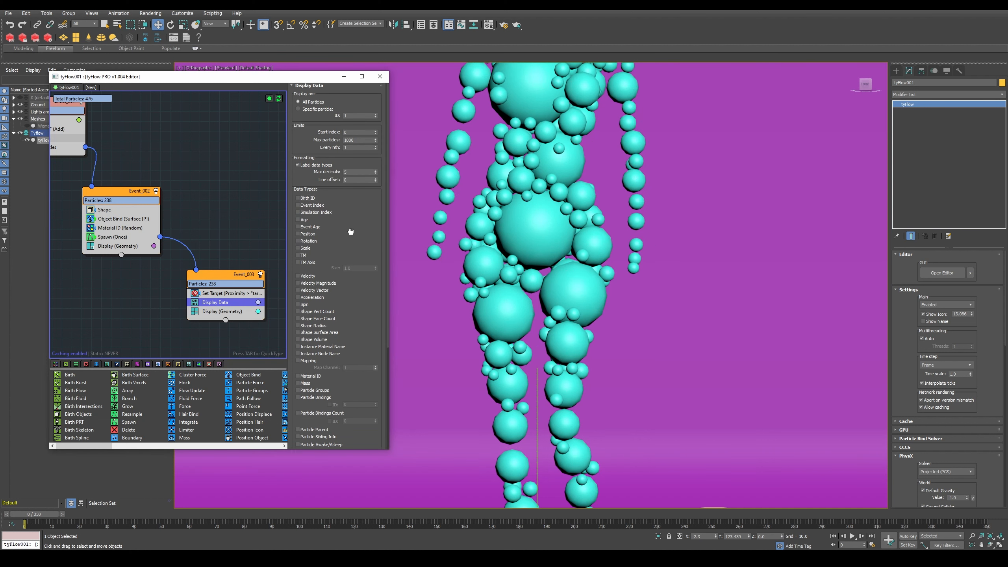
scroll(351, 231, down, 5)
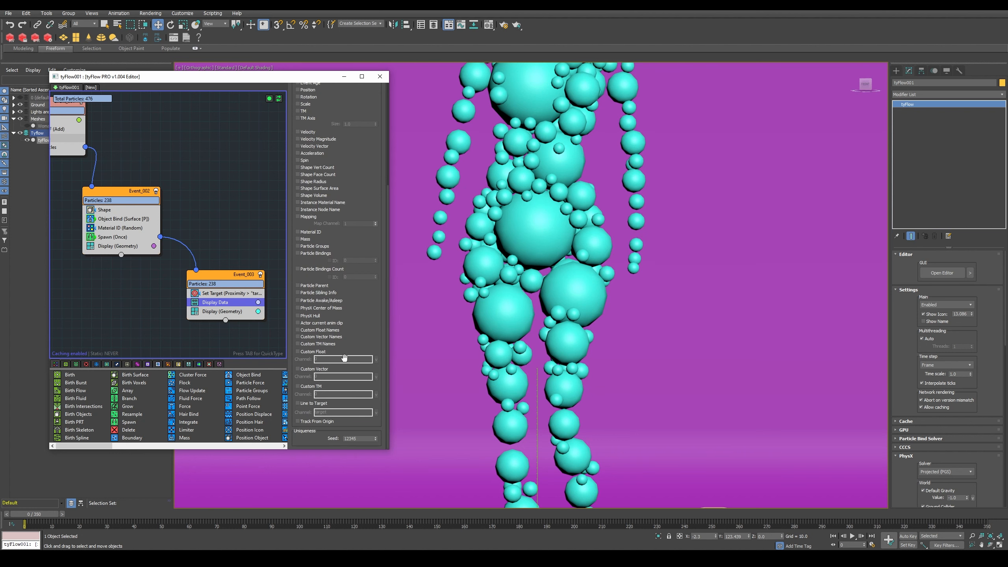
click(304, 403)
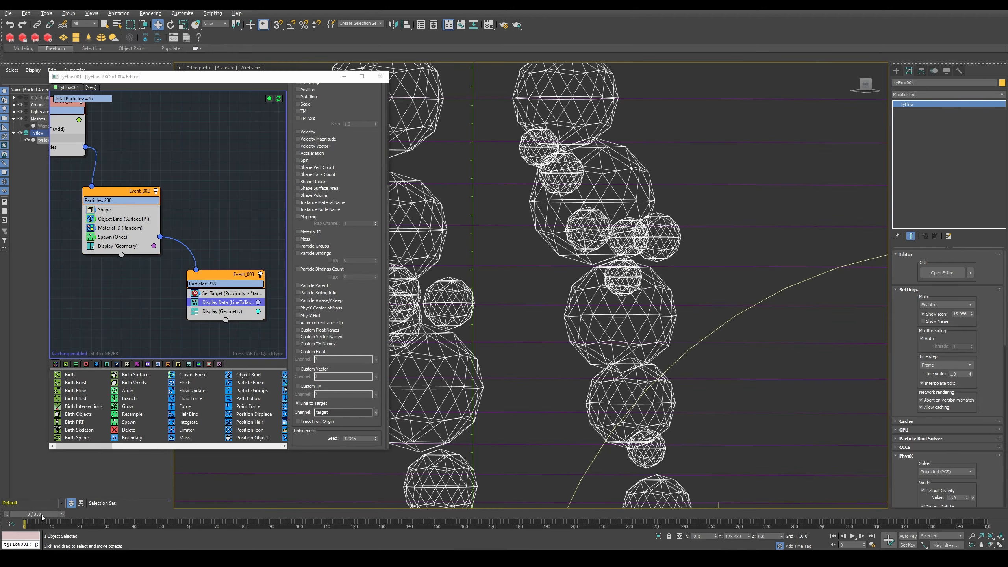
Step: Scrub the timeline forward and examine the target lines between the paired hand spheres up close
drag(41, 515, 85, 515)
scroll(591, 263, down, 2)
alt+middle_drag(592, 264, 600, 301)
middle_drag(600, 397, 611, 278)
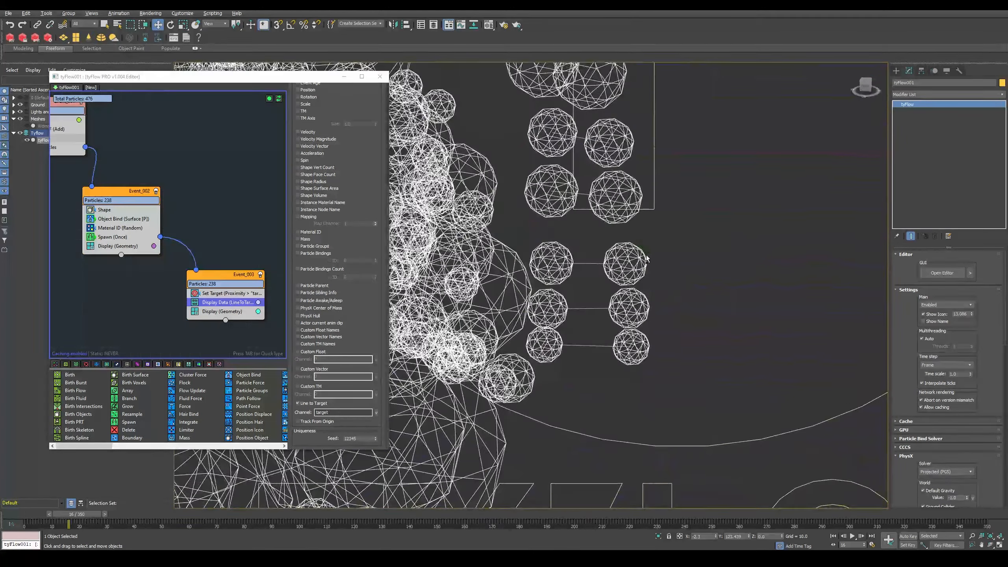
scroll(618, 276, up, 2)
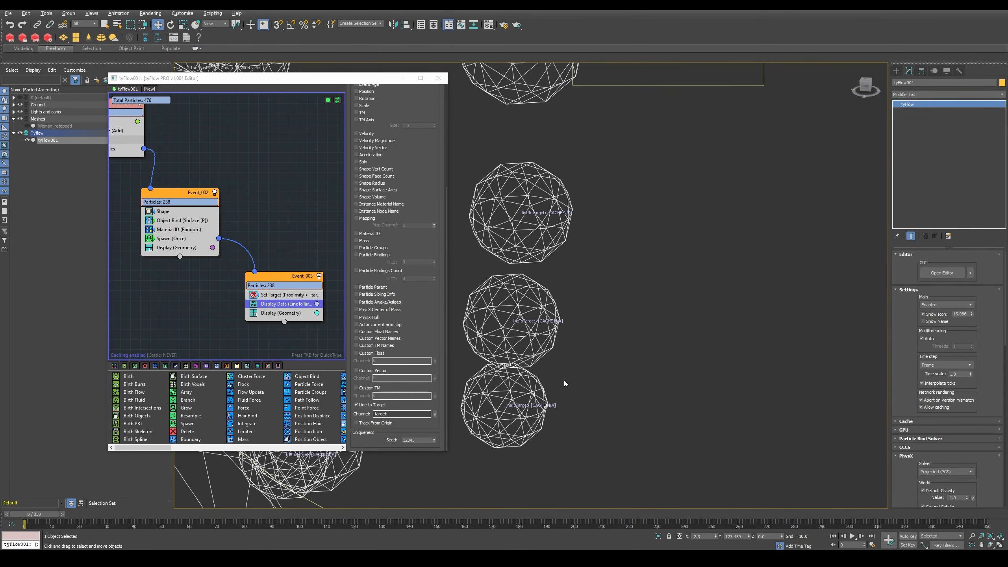
scroll(516, 405, up, 3)
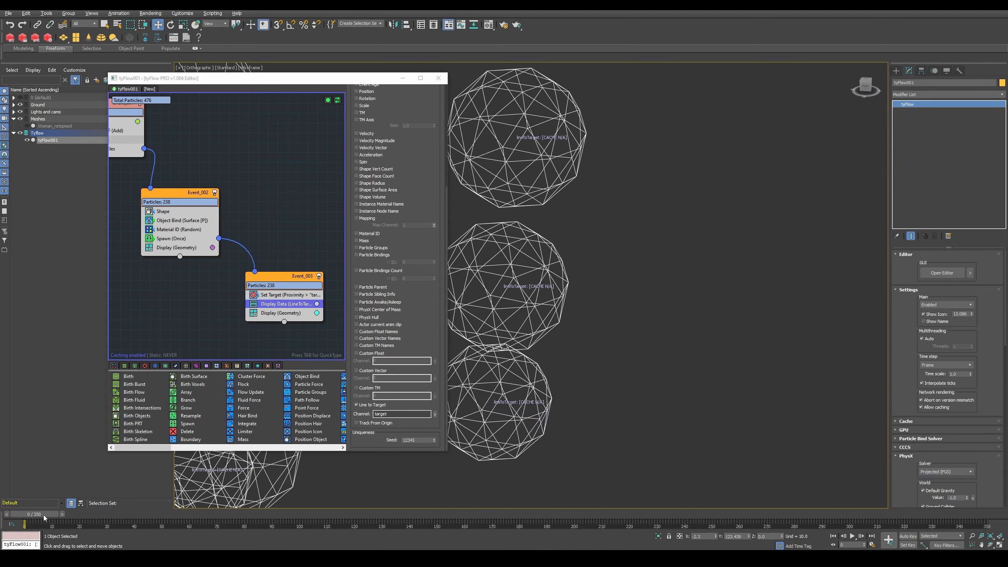
Step: Return to frame 0 and enable the CustFloat cache channel in tyFlow001's Cache settings
mouse_move(43, 515)
mouse_down()
mouse_move(84, 514)
mouse_move(33, 517)
mouse_move(90, 516)
mouse_move(35, 516)
mouse_up()
key(w)
click(48, 147)
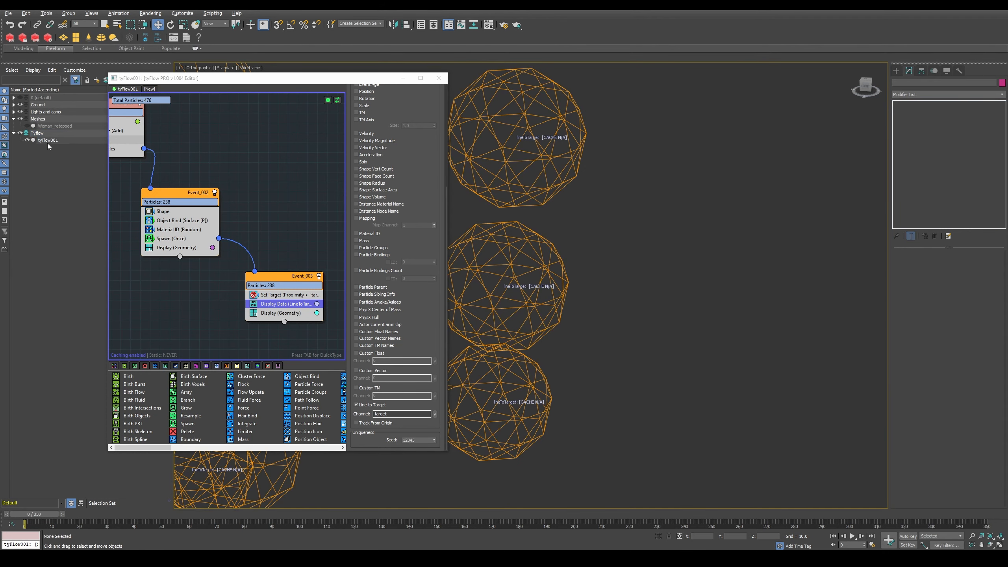
click(452, 199)
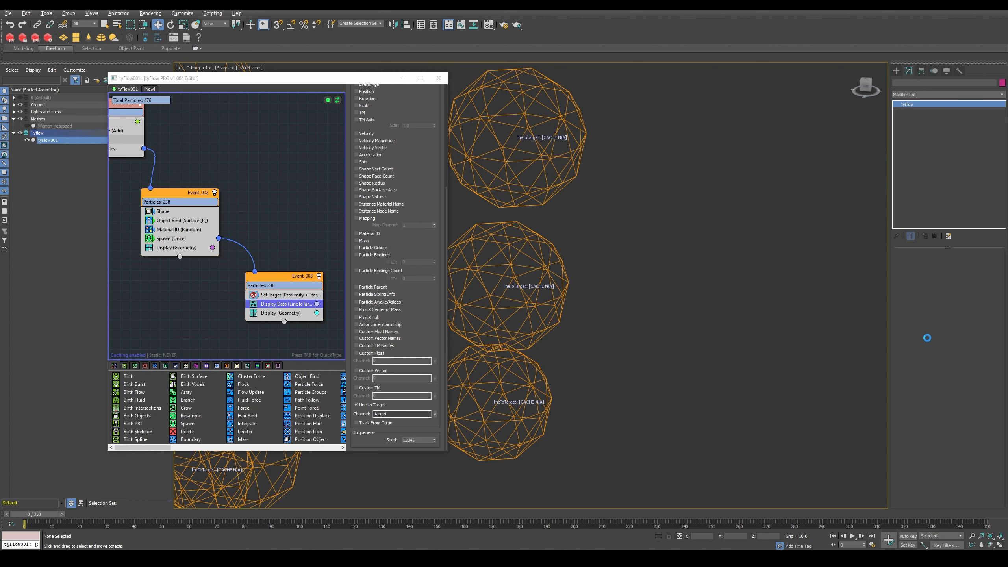
click(908, 263)
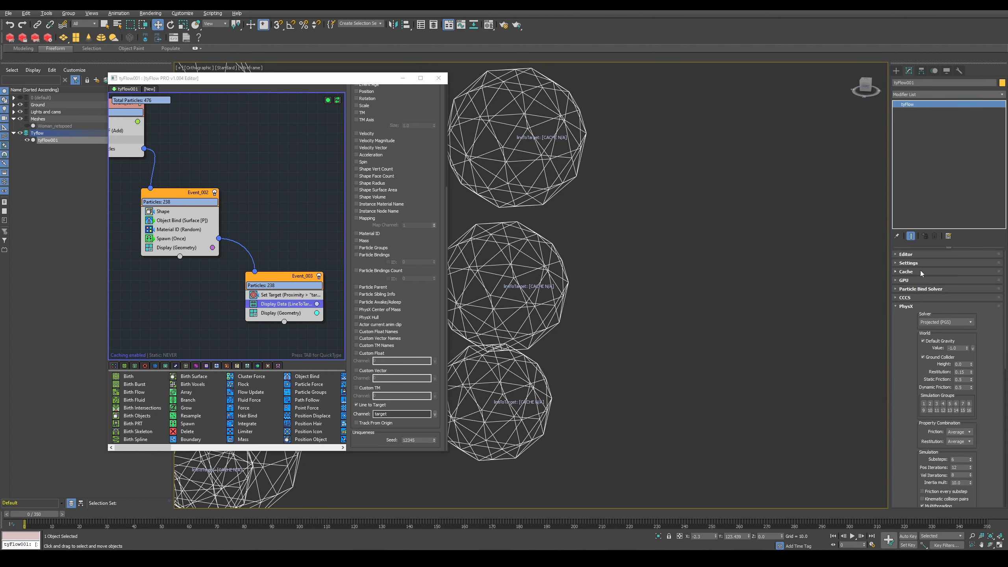
click(906, 271)
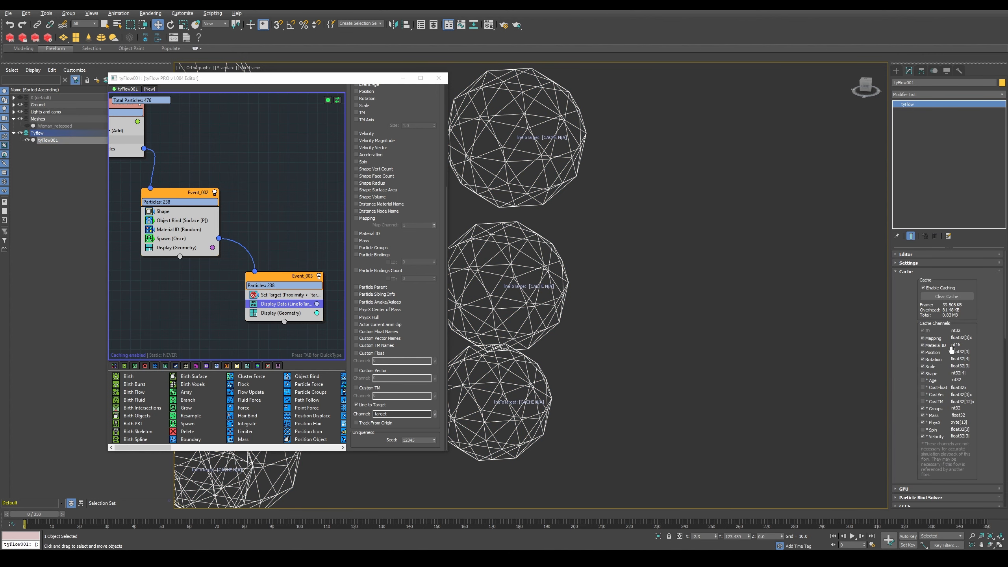
click(923, 387)
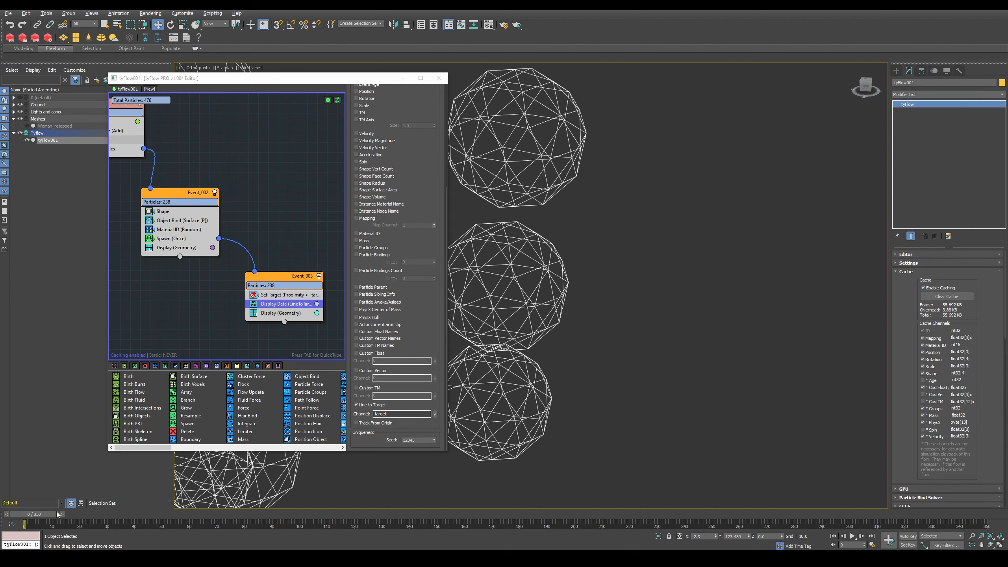
Step: Scrub to frame 20 and examine the lines linking the cyan spheres to their targets in the shaded viewport
drag(56, 510, 103, 512)
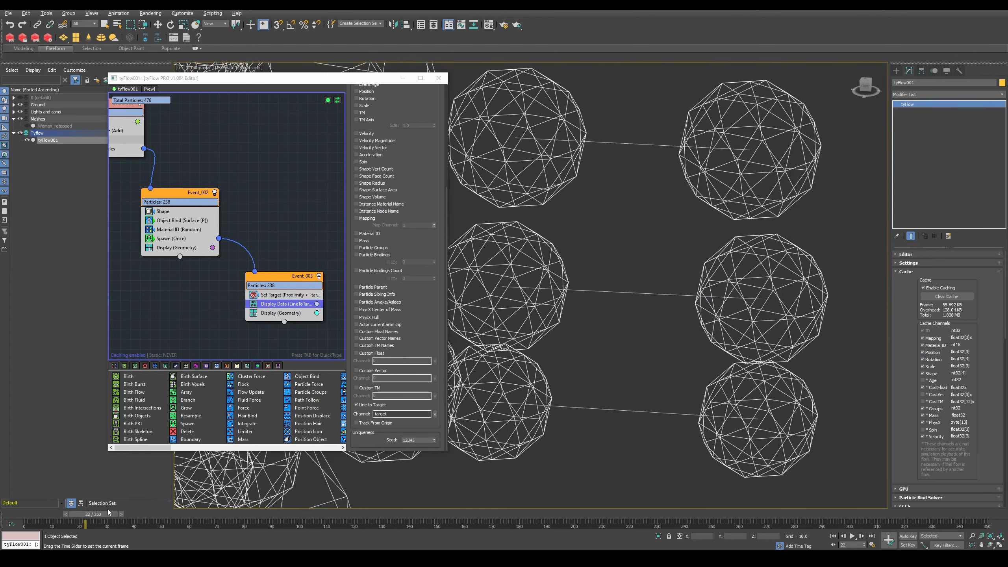
scroll(589, 289, down, 8)
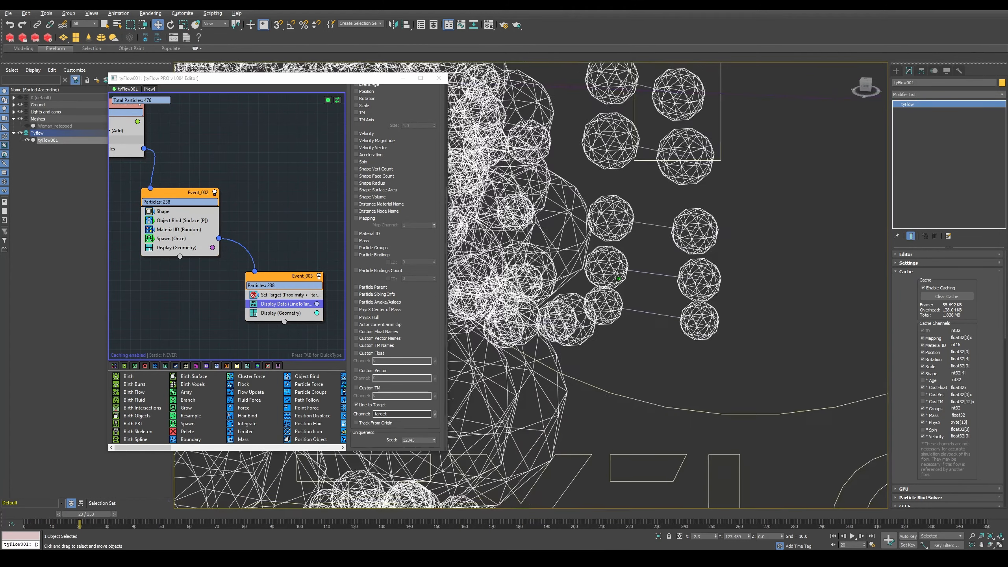
key(F3)
scroll(589, 288, up, 3)
scroll(653, 266, up, 3)
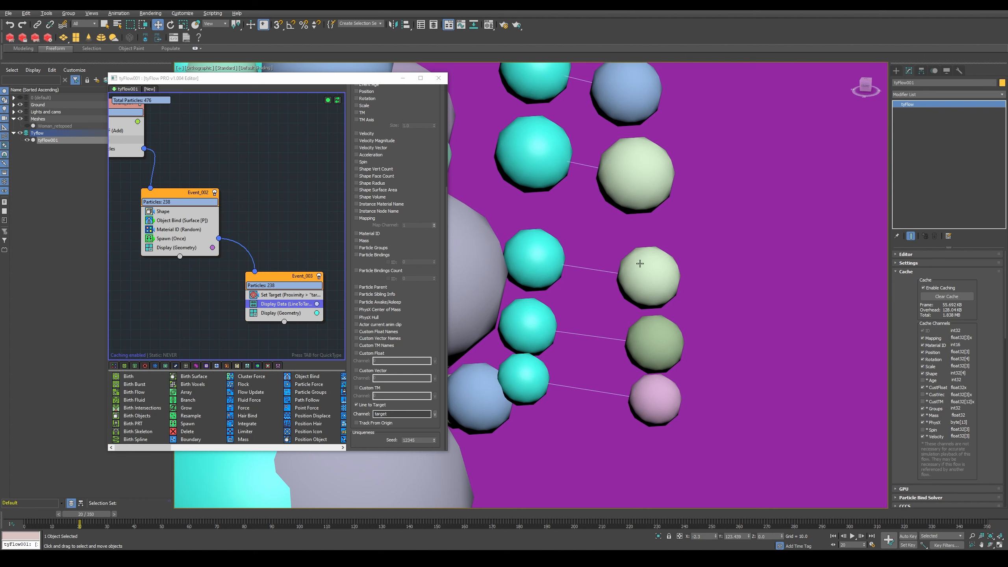
middle_drag(645, 254, 595, 242)
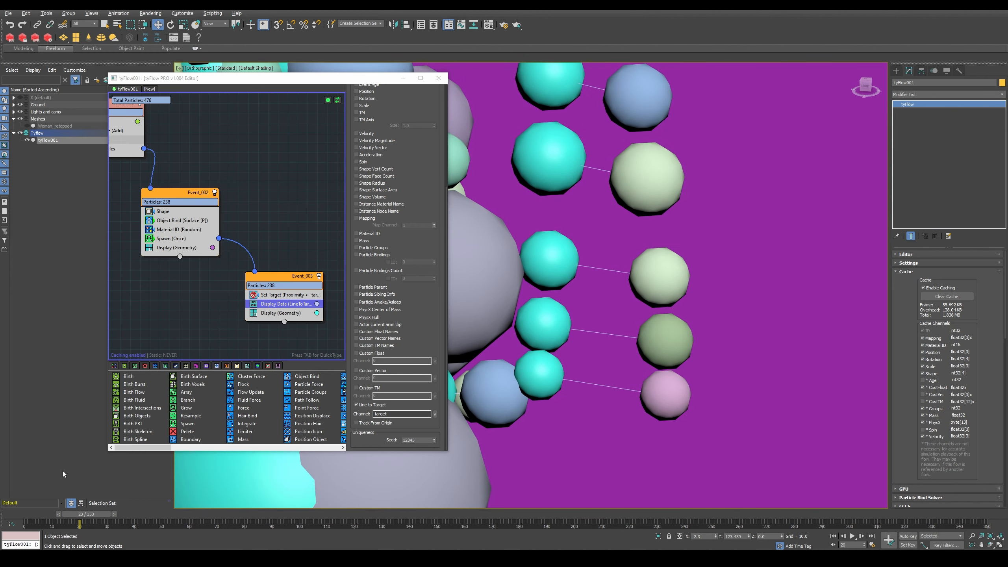
Step: Go back to frame 0 and disable the Display Data operator in Event_003
click(18, 517)
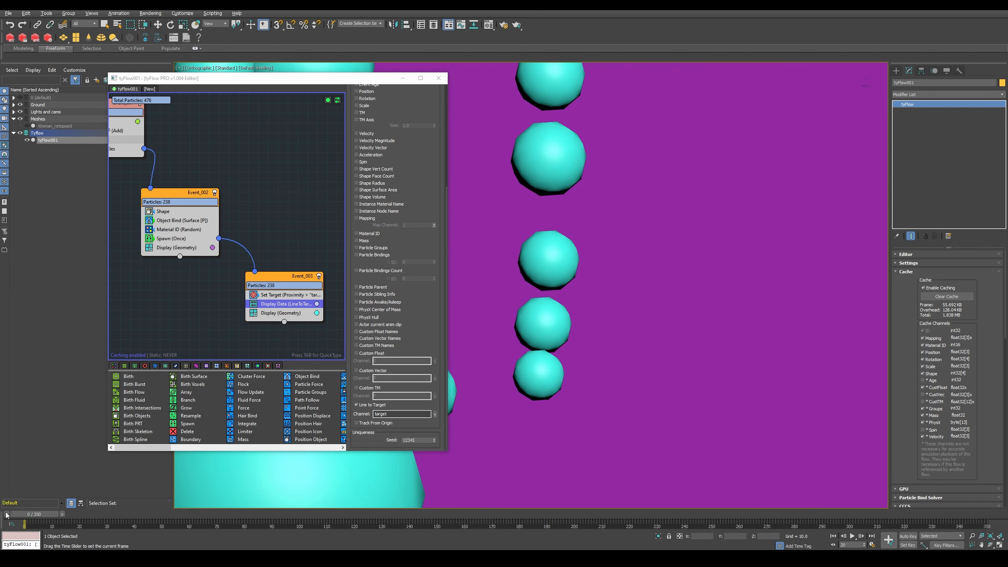
click(253, 304)
middle_drag(253, 305, 211, 287)
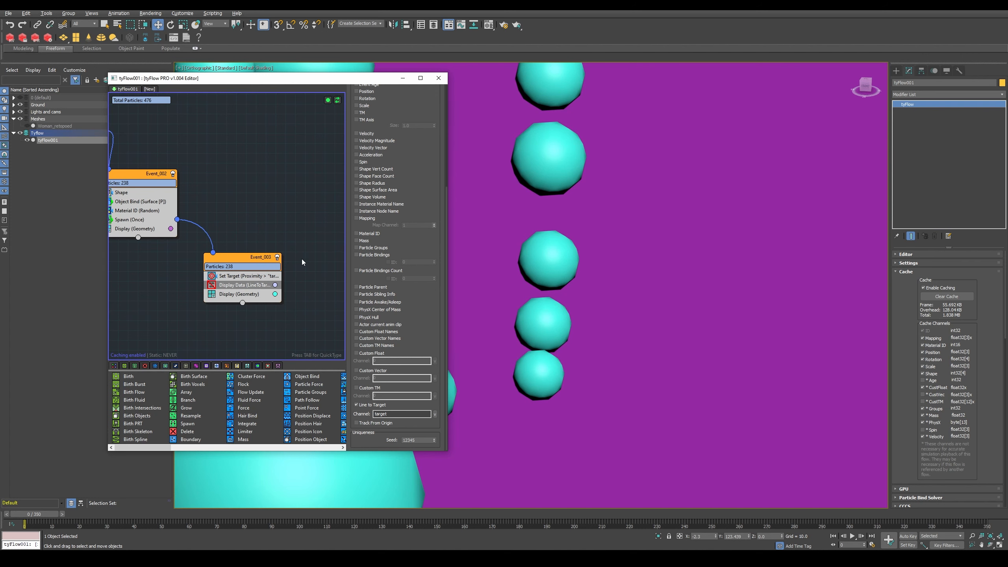
click(302, 258)
Step: Add a Send Out operator below Set Target in Event_003
click(243, 280)
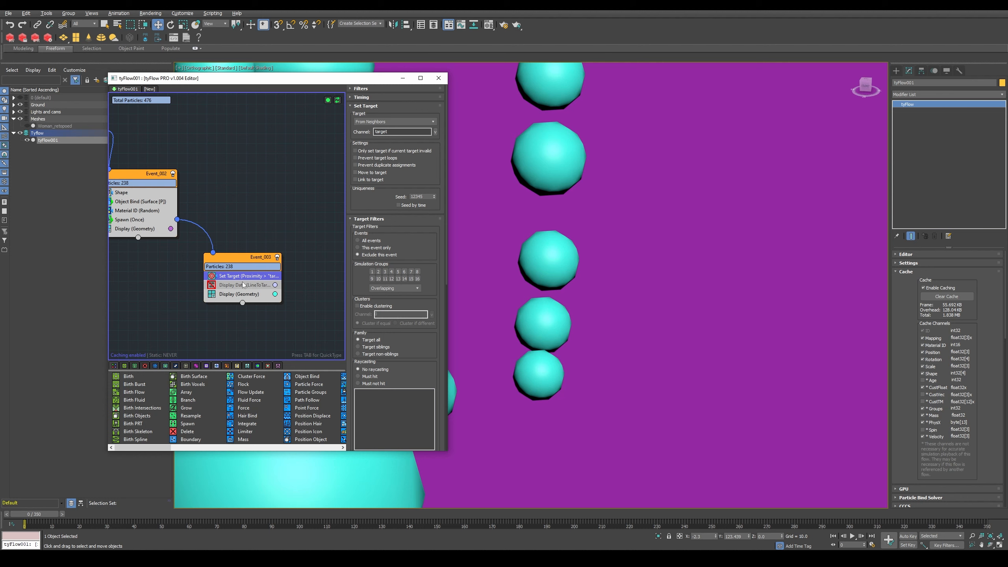
key(Tab)
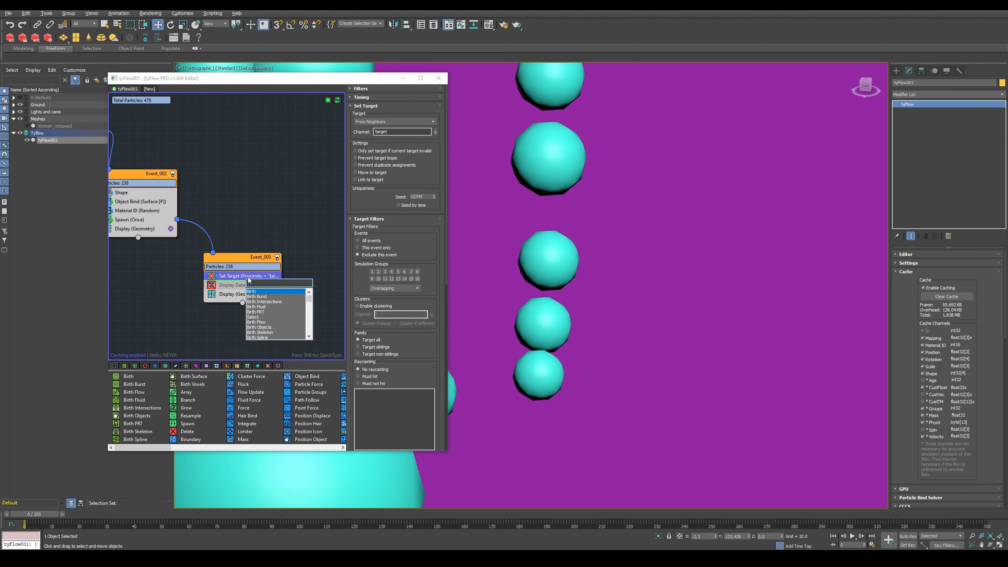
text(se)
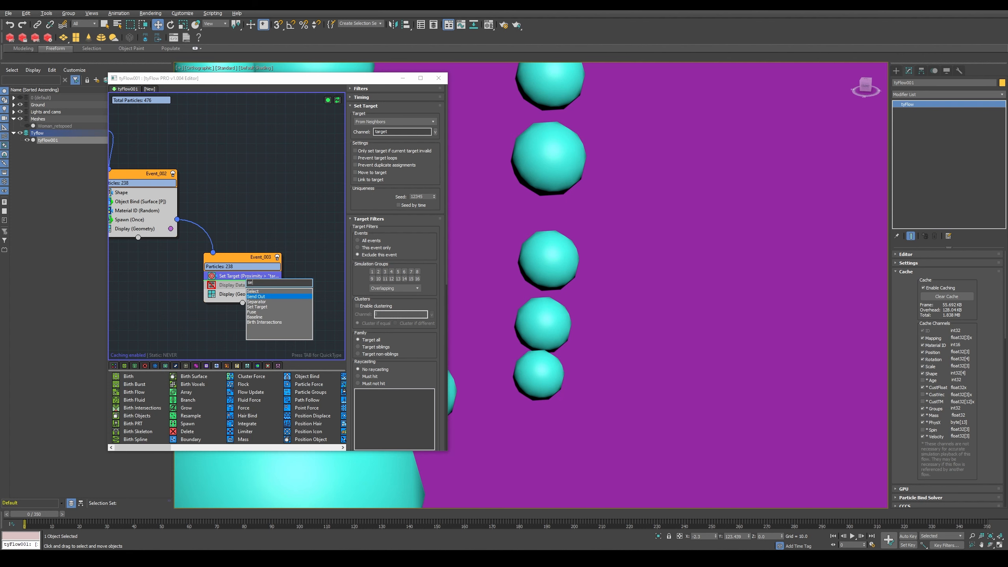
key(Return)
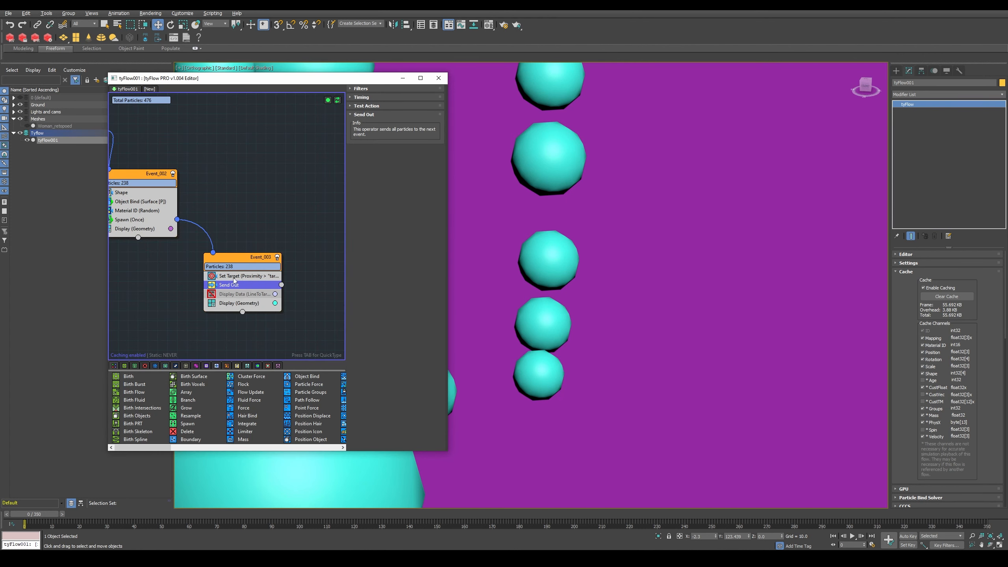
Step: Create a new event with a PhysX Shape operator and wire Event_003's Send Out output to it
middle_drag(296, 309, 251, 273)
key(Tab)
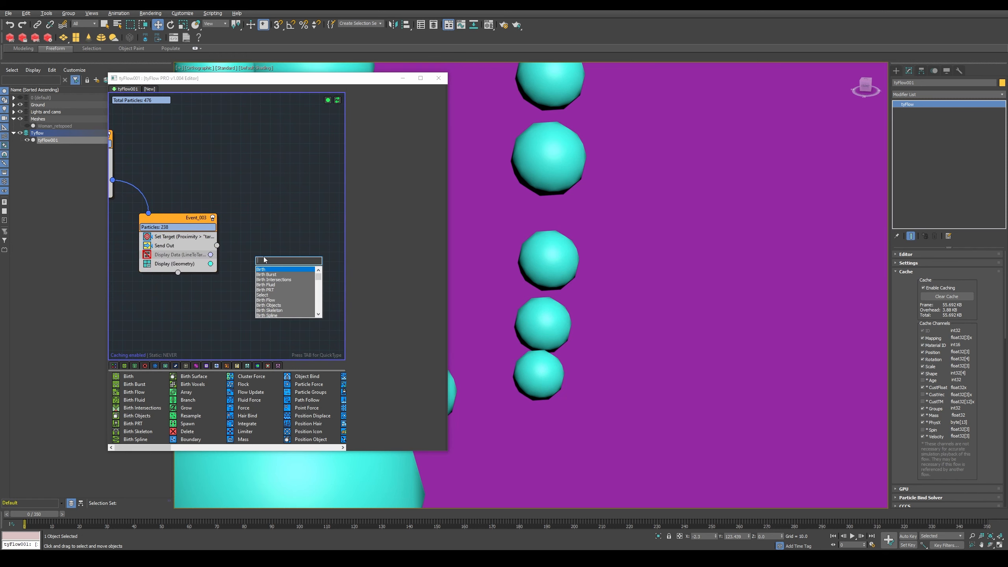
text(phy)
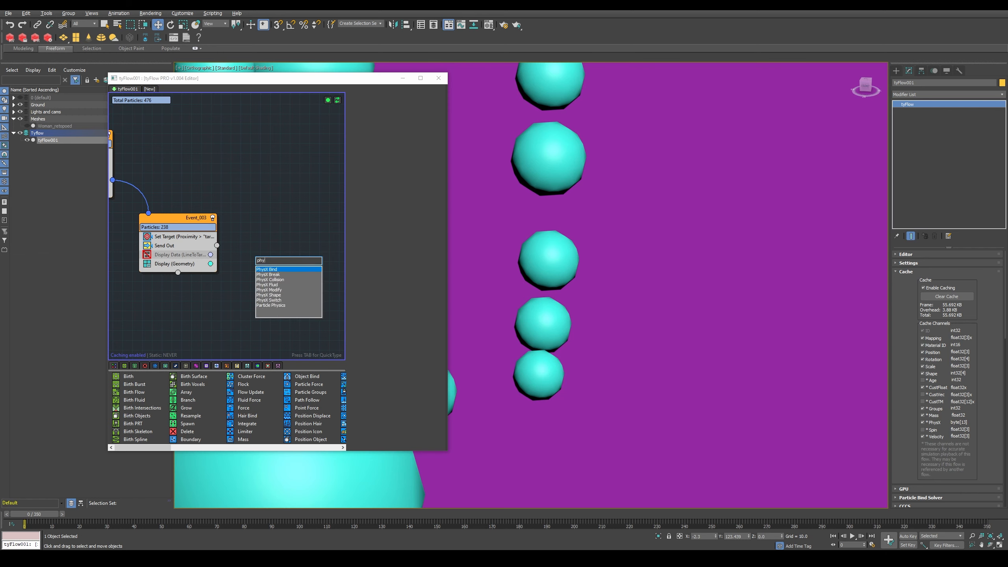
key(Down)
key(Down)
key(Down)
key(Down)
key(Down)
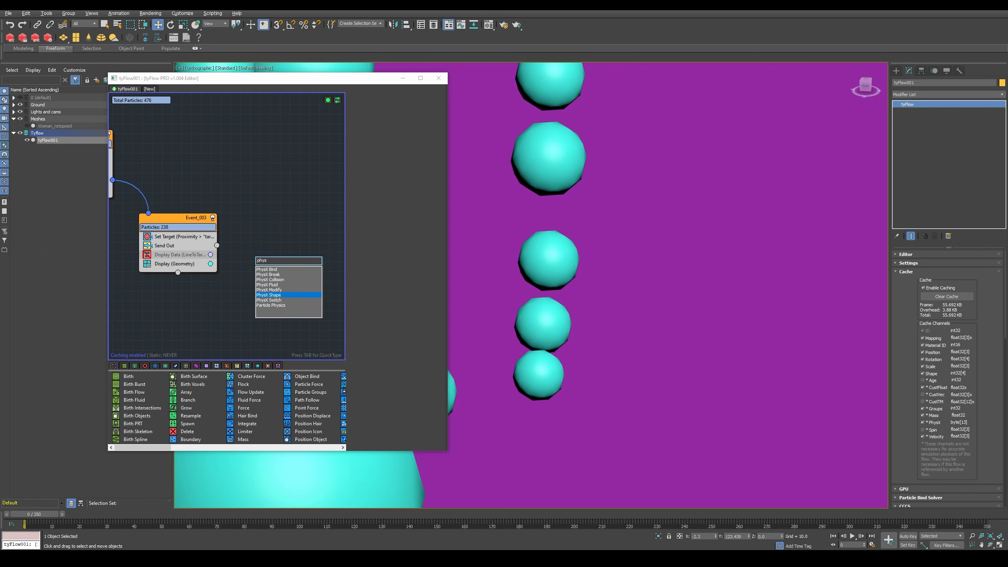
key(Return)
drag(217, 245, 255, 247)
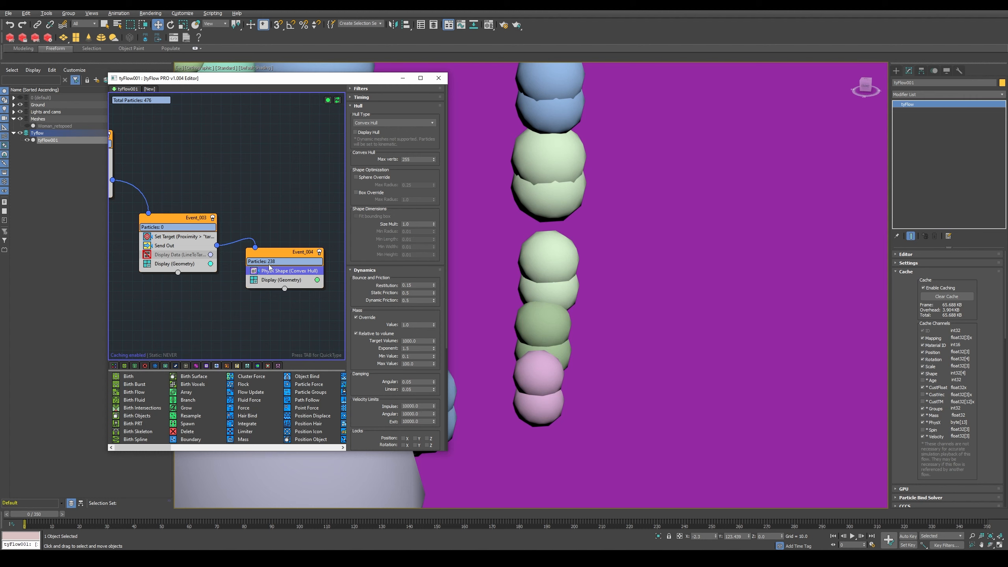
Step: Play the simulation with the whole figure in view to check the PhysX spheres, and rewind to the start
scroll(549, 239, down, 9)
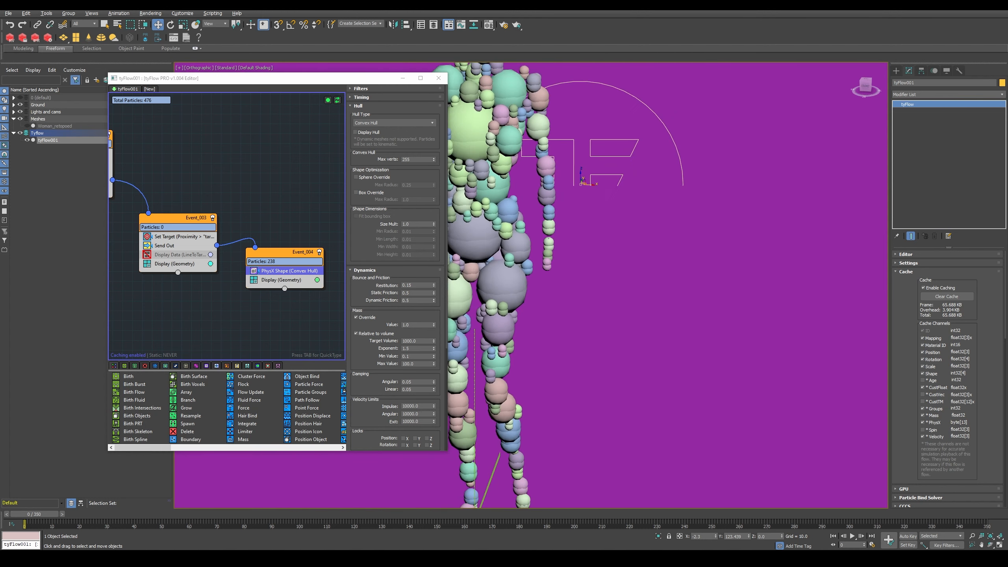
scroll(561, 233, down, 5)
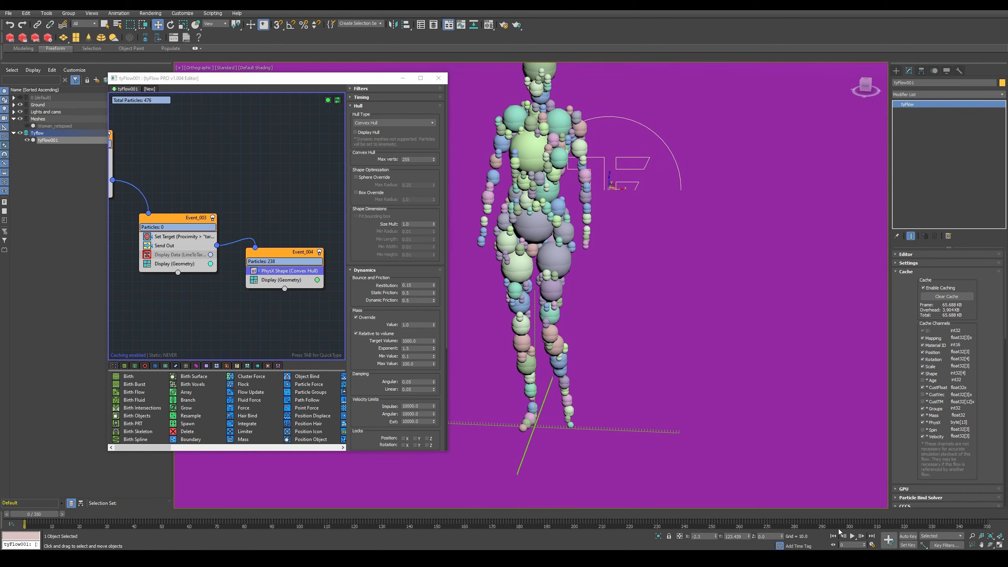
click(852, 536)
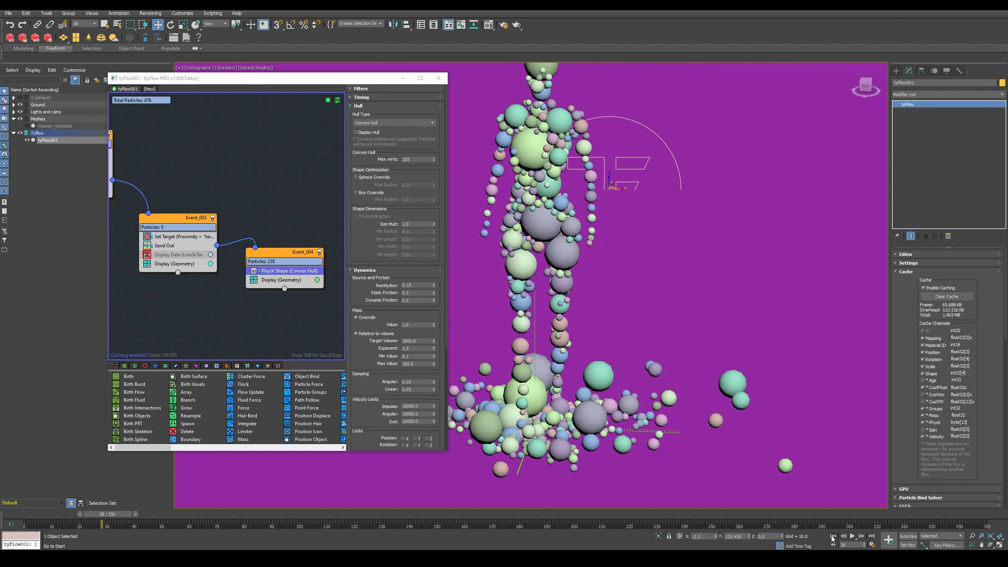
click(833, 536)
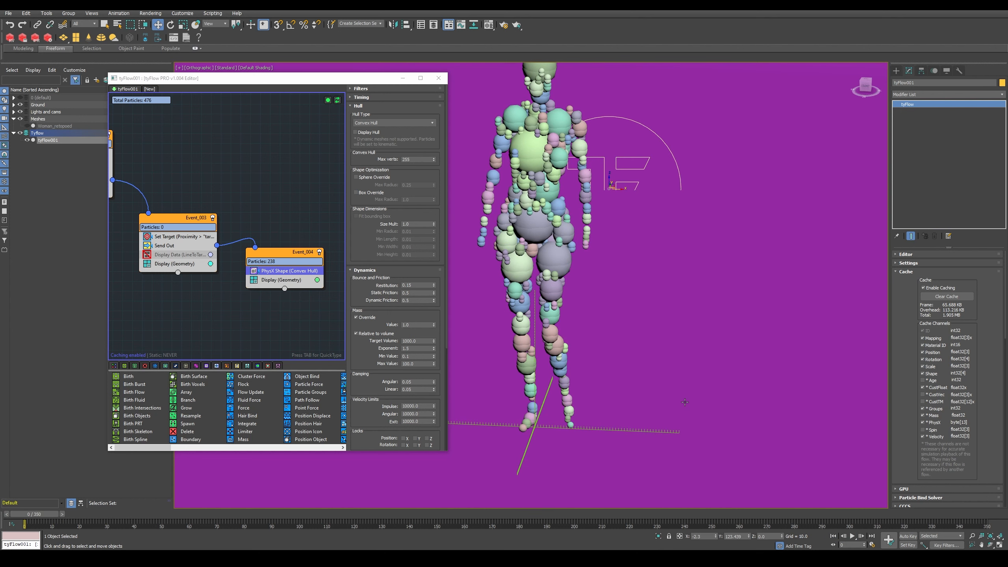
Step: Rename Event_002 as Targets
middle_drag(177, 168, 302, 208)
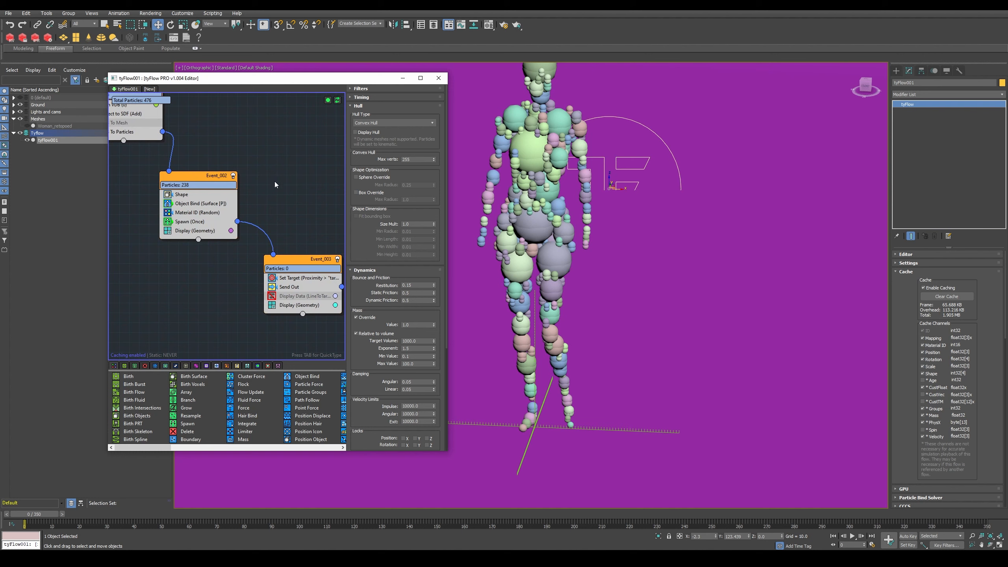
drag(205, 178, 207, 178)
right_click(213, 175)
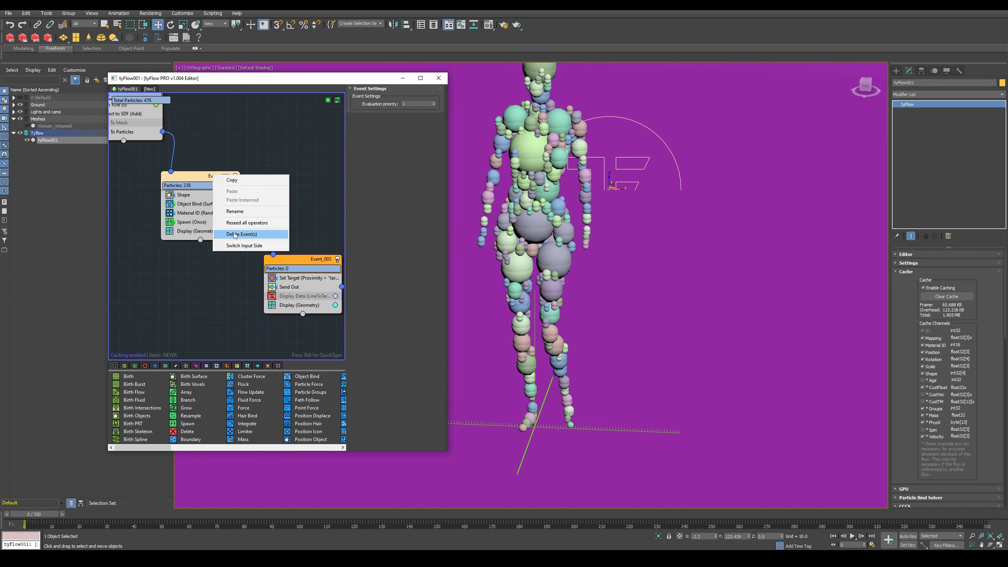
click(235, 211)
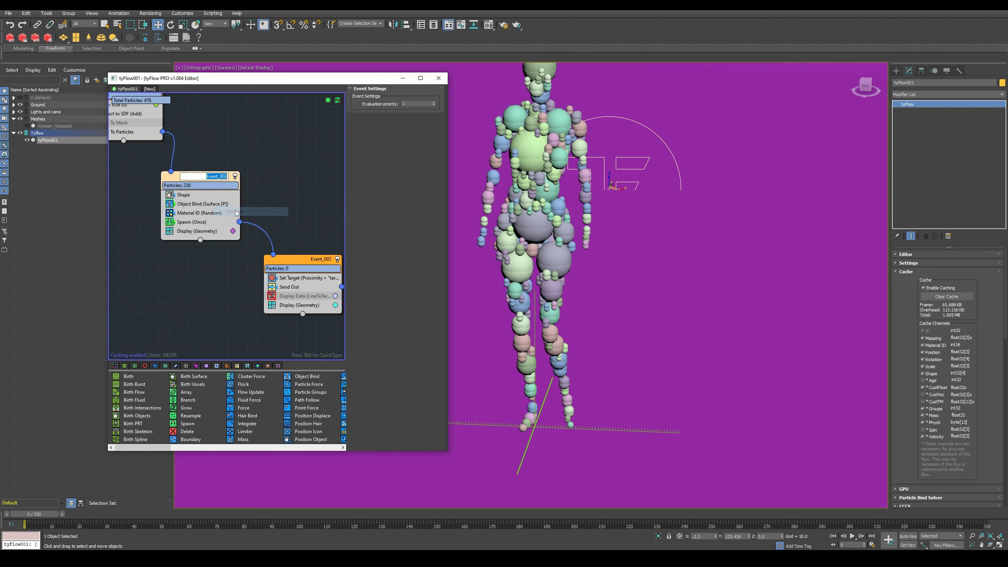
text(Targets)
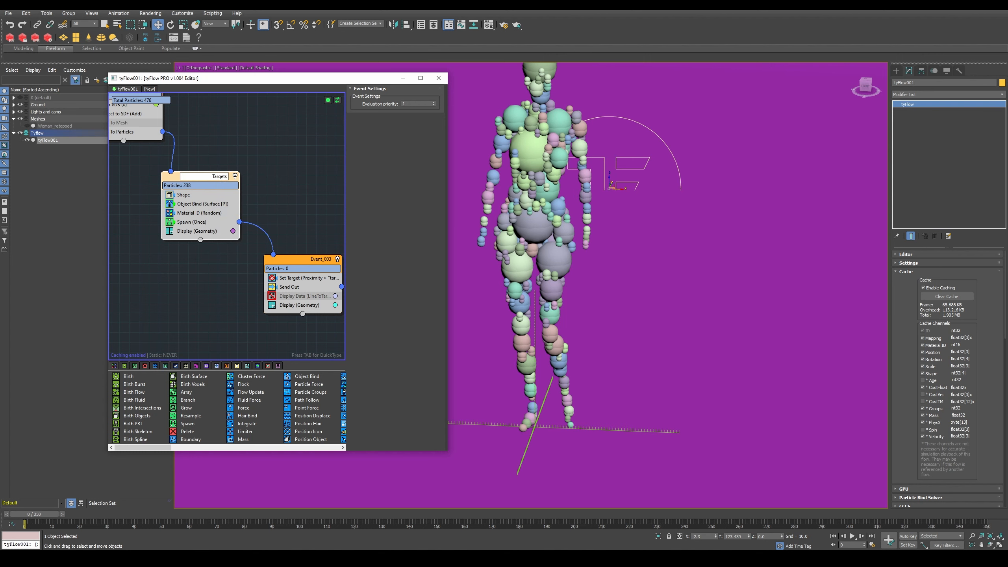
key(Return)
Step: Rename Event_003 as Dynamic particles
right_click(260, 241)
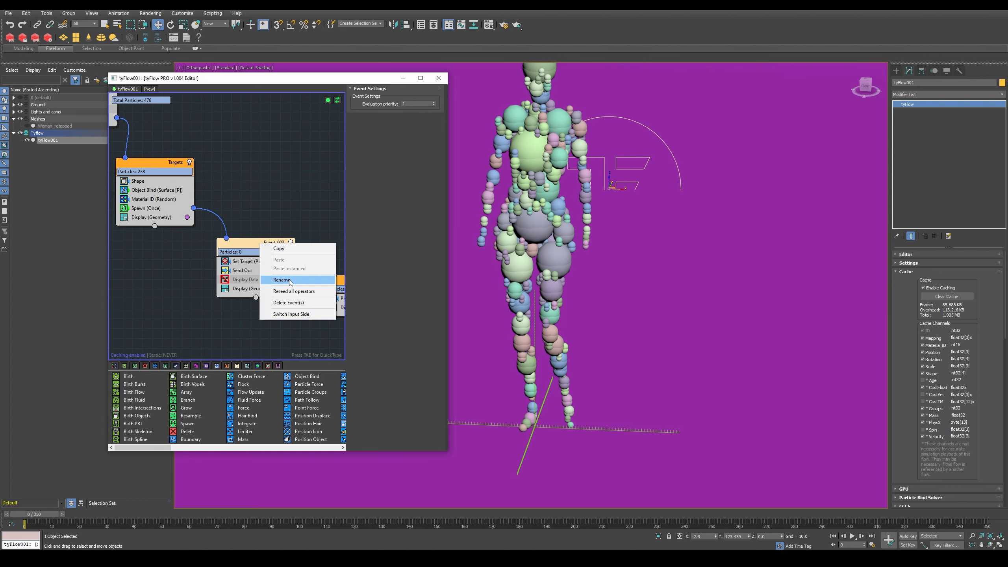
click(281, 280)
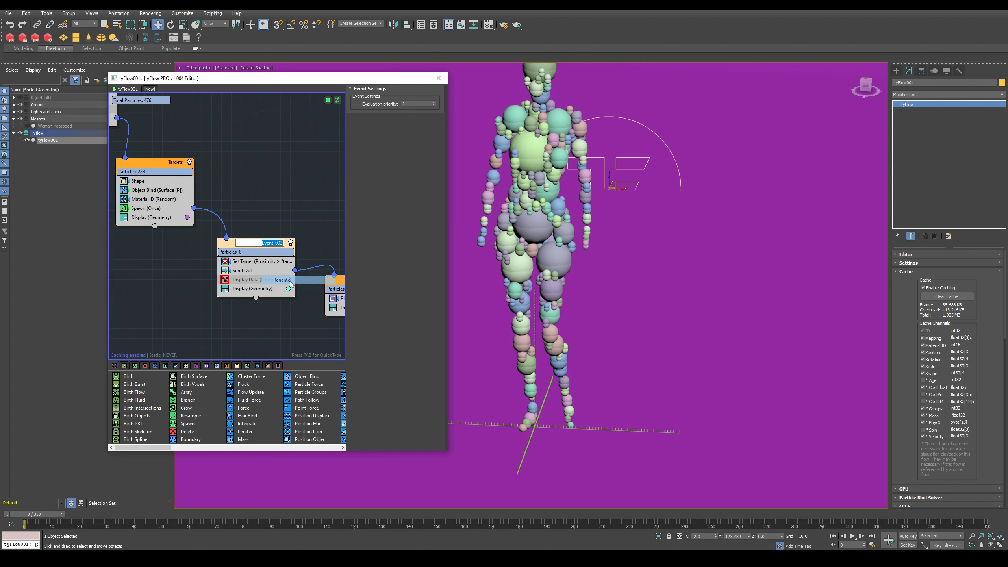
text(Dy)
text(namic)
text( partocl)
key(BackSpace)
key(BackSpace)
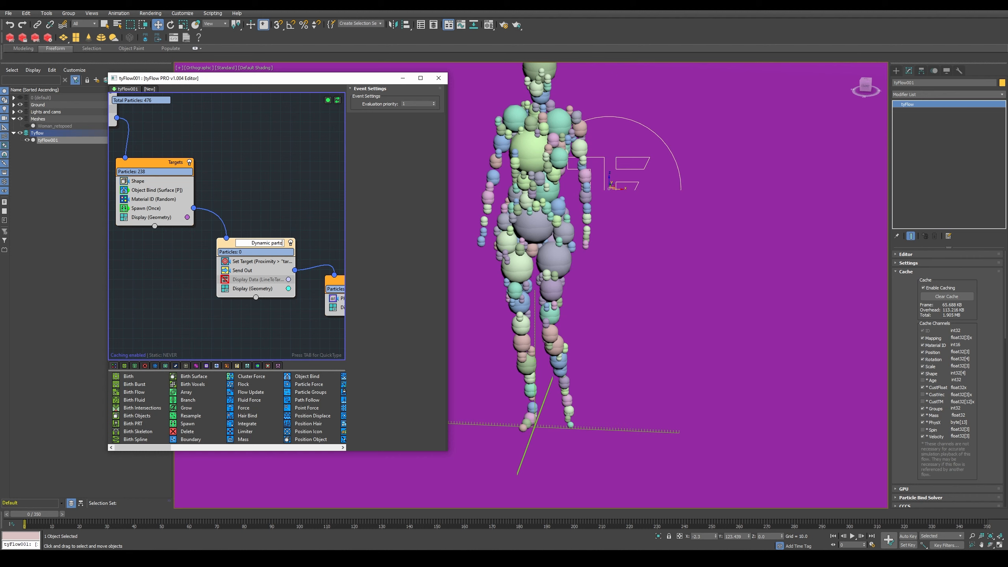
text(icles)
key(Return)
Step: Disable the Display operator in the Targets event, and play the simulation to check the particles before returning to frame 0
middle_drag(146, 242, 177, 241)
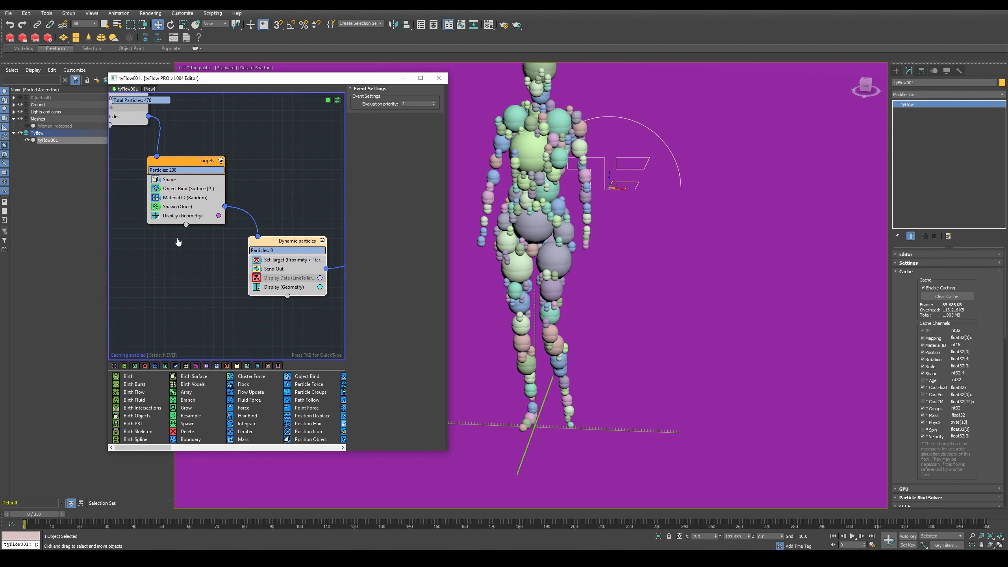
click(153, 216)
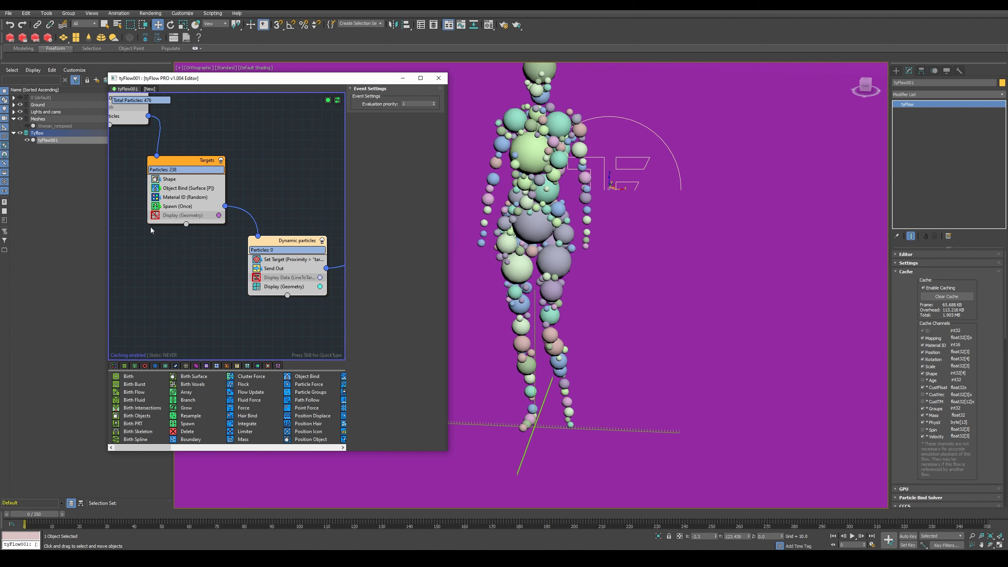
click(852, 536)
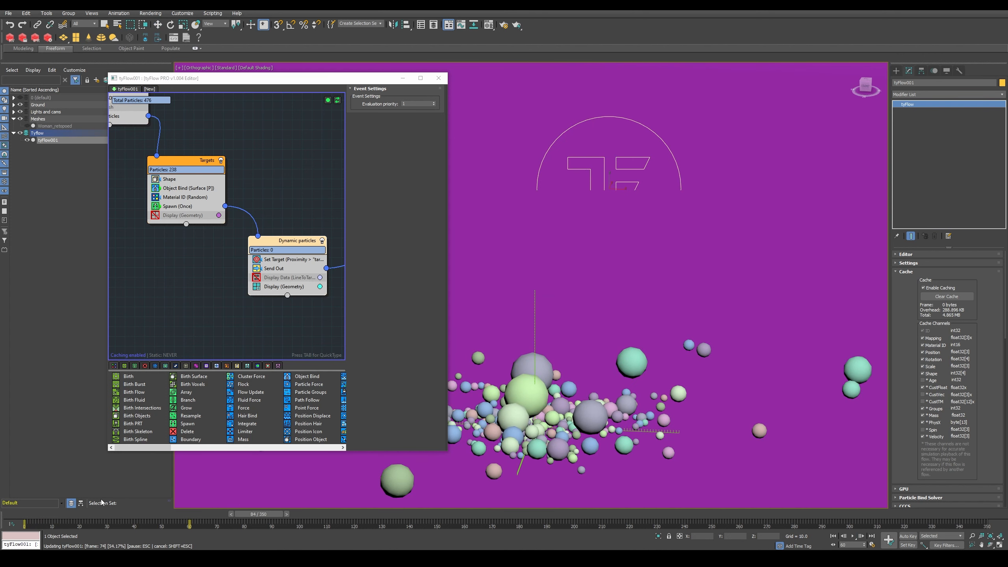
drag(101, 503, 23, 508)
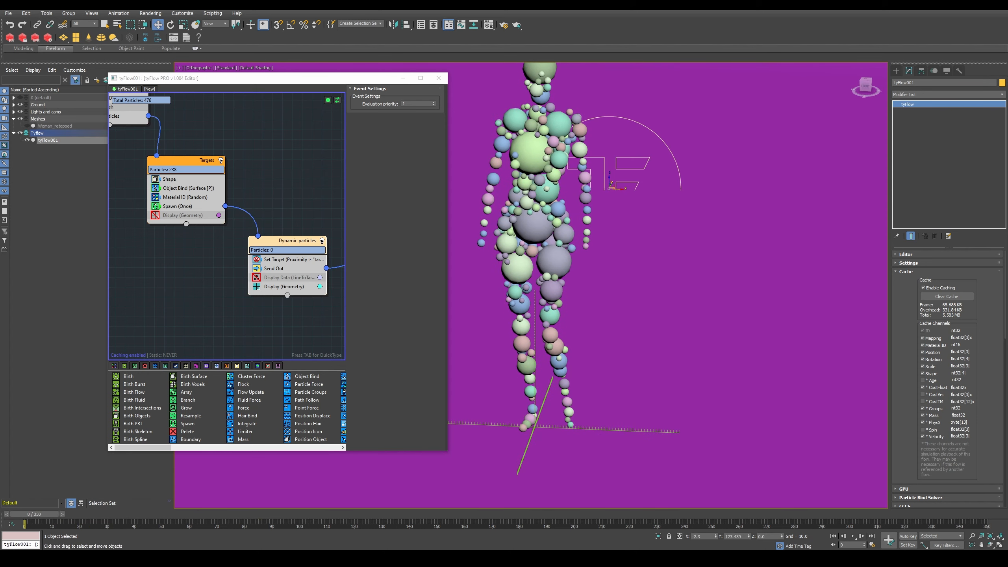
Step: Add a Time Test operator below PhysX Shape in Event_004
middle_drag(230, 305, 177, 296)
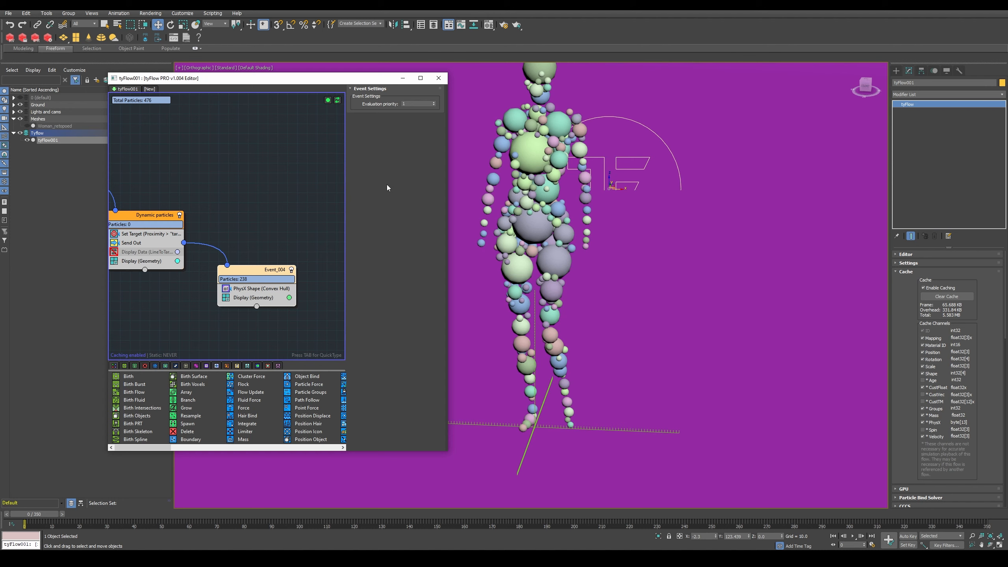
click(259, 290)
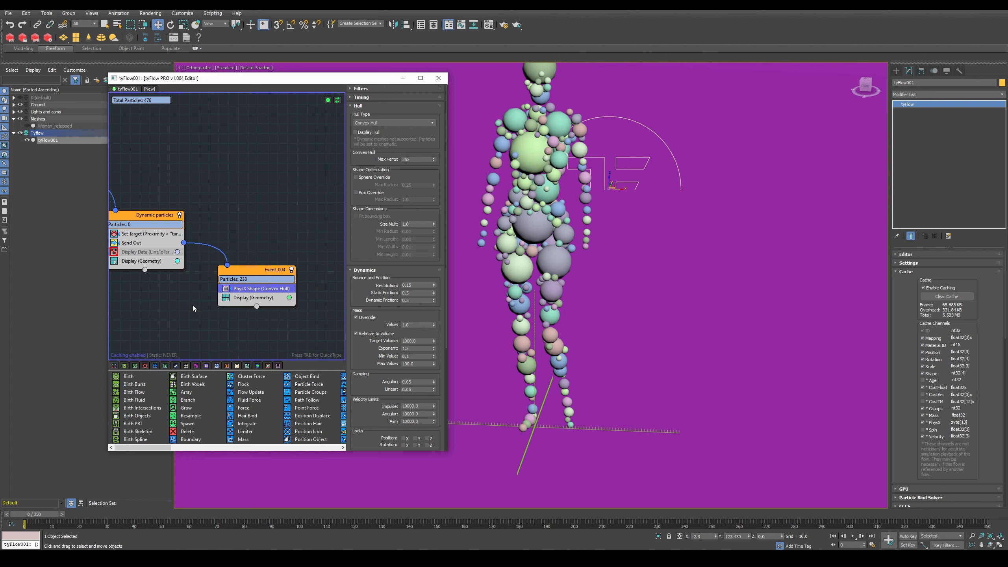
middle_drag(246, 335, 243, 328)
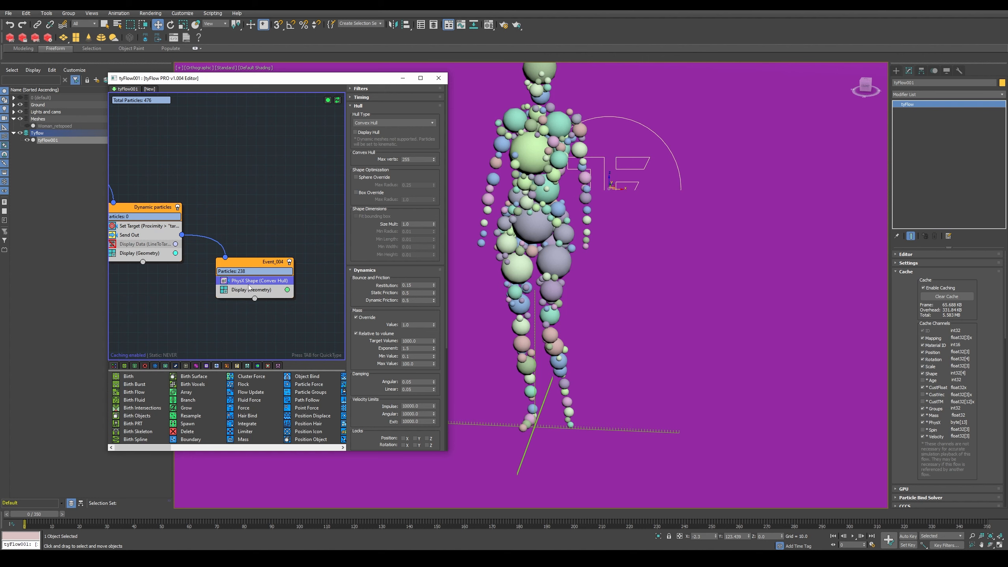
key(Tab)
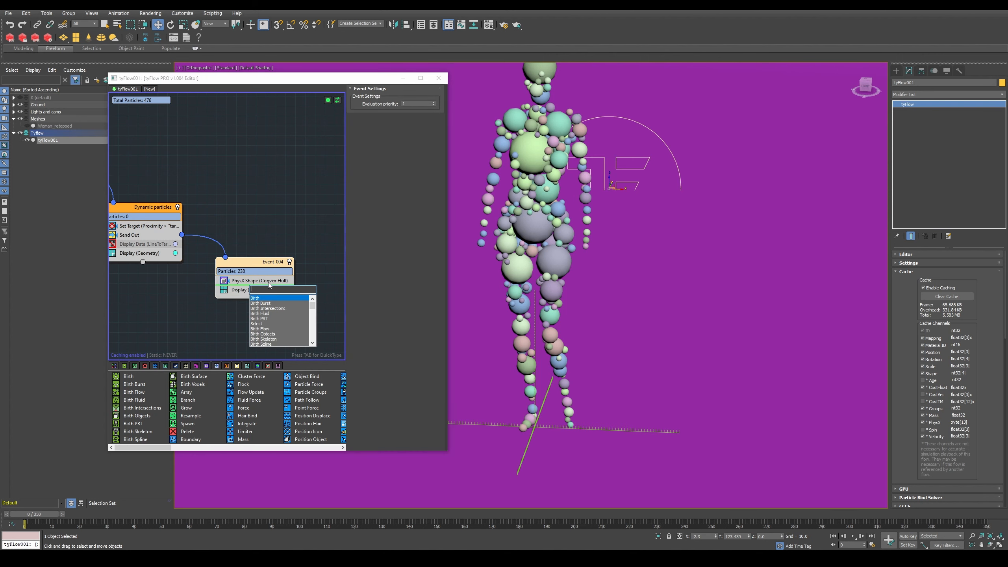
text(tik)
key(BackSpace)
text(m)
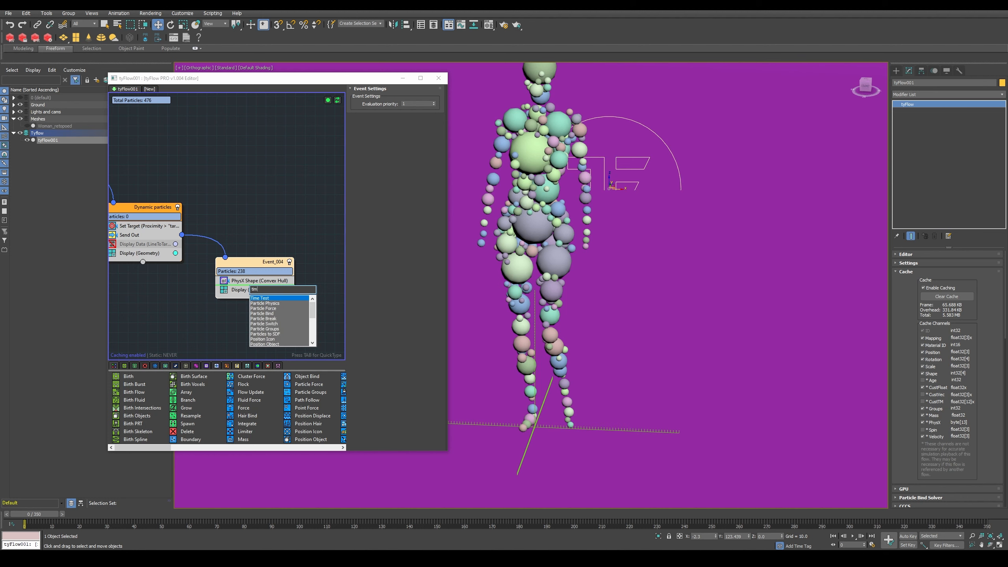
text(e )
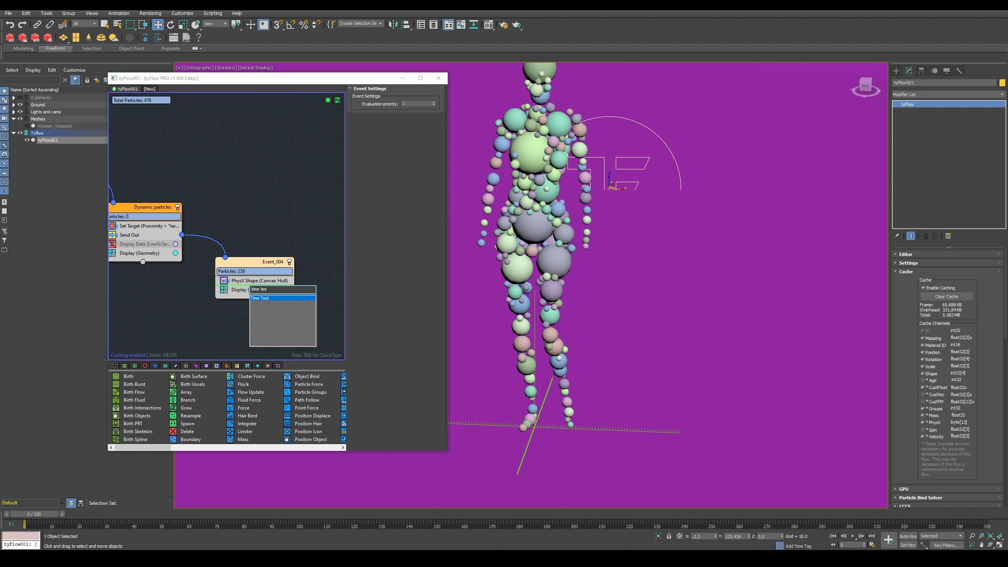
text(tes)
key(Return)
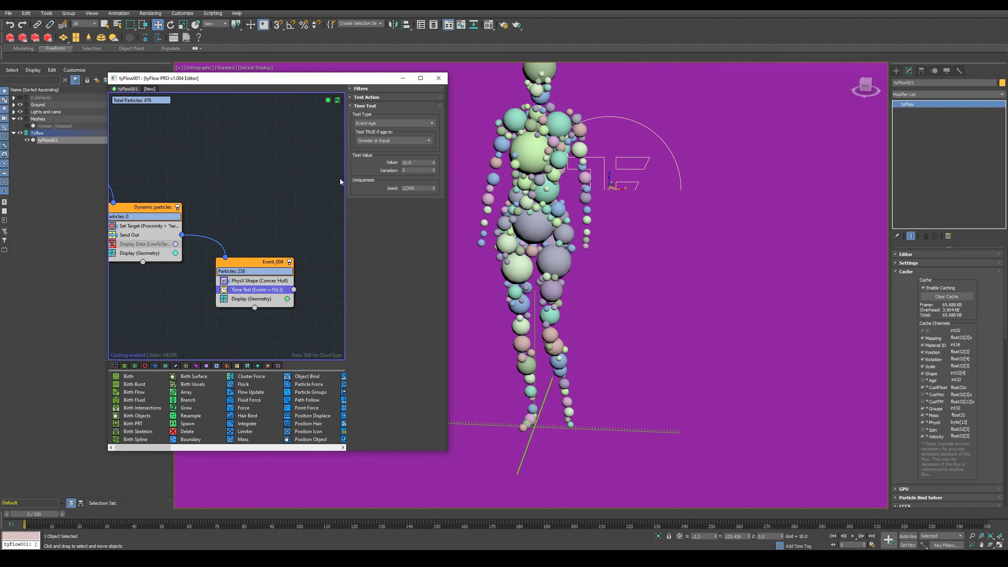
Step: Set the Time Test's test value to 20 and its variation to 0
click(415, 162)
key(Tab)
right_click(433, 171)
mouse_move(276, 317)
middle_down()
mouse_move(200, 301)
mouse_move(266, 310)
middle_up()
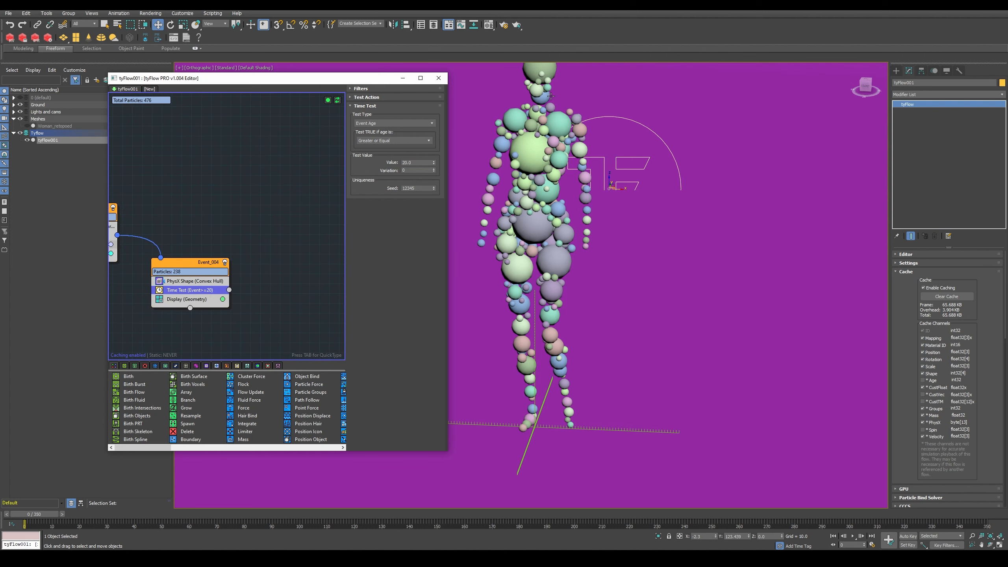
Step: Create a new event with a Find Target operator and wire Event_004's Time Test output to it
middle_drag(243, 269, 256, 254)
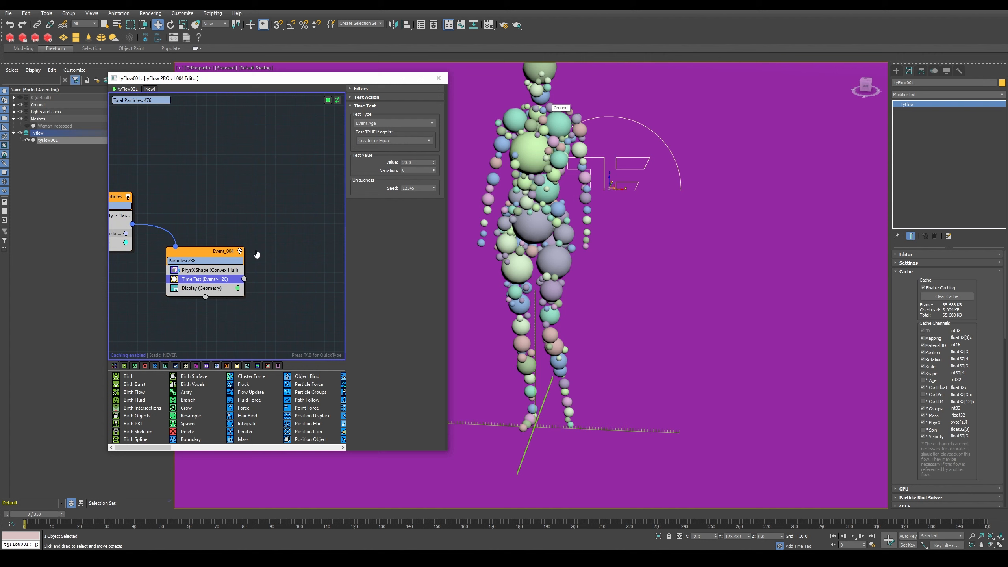
click(274, 279)
key(Tab)
text(find)
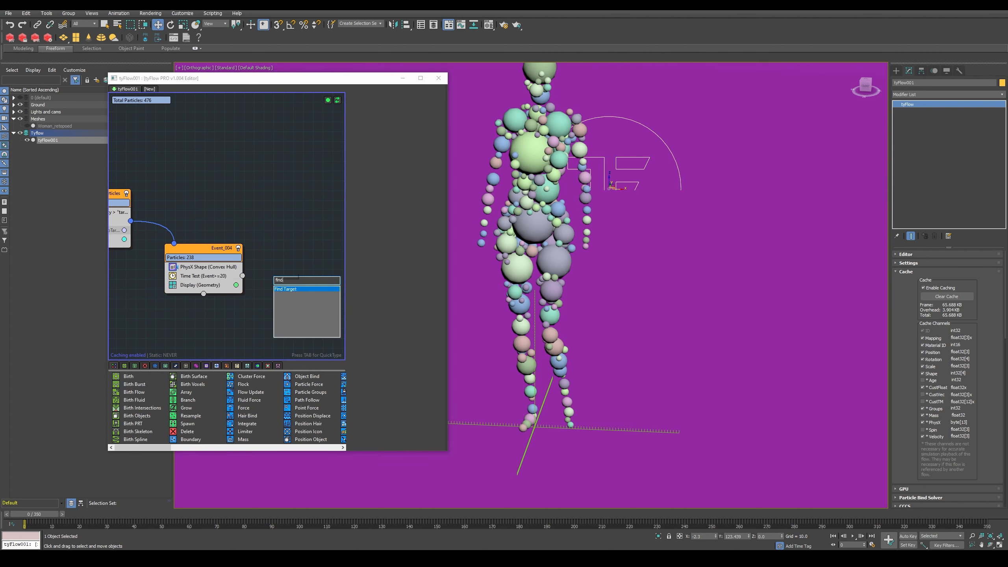
key(Return)
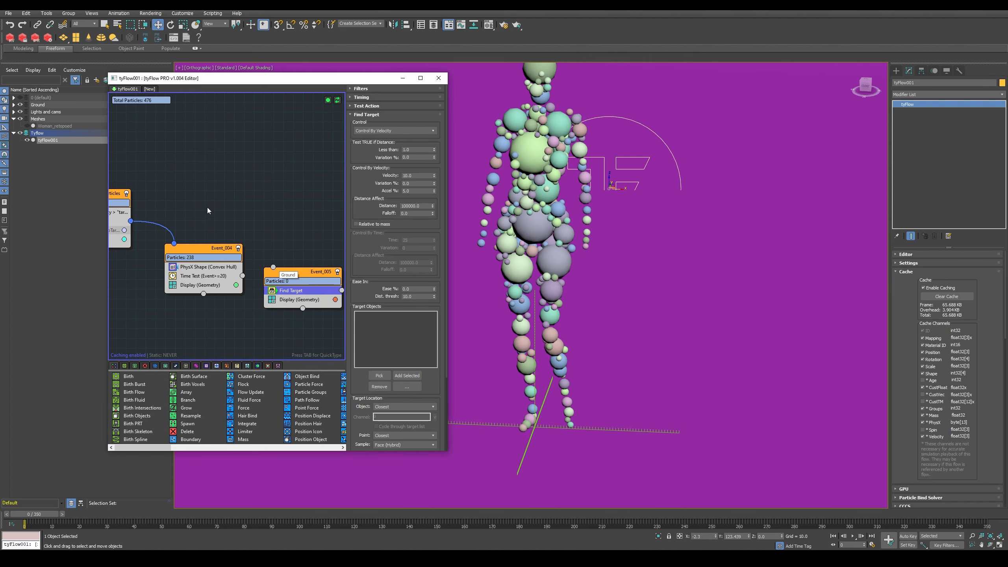
middle_drag(113, 214, 189, 211)
middle_drag(331, 288, 265, 261)
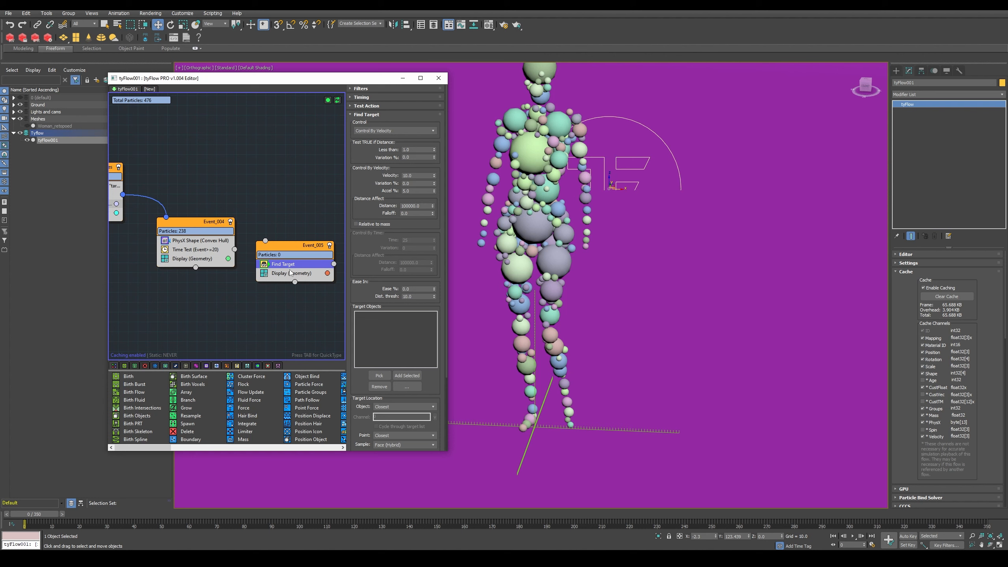
mouse_move(287, 251)
mouse_down()
mouse_move(274, 264)
mouse_move(297, 265)
mouse_up()
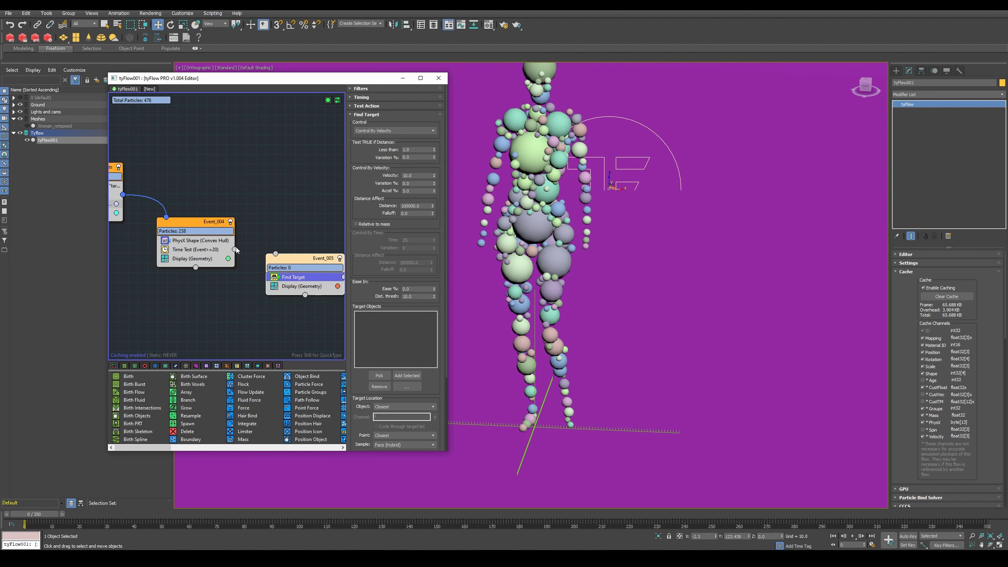
Step: Widen the Dynamic particles event and set its Set Target operator's channel to my_target
middle_drag(111, 184, 181, 185)
drag(198, 193, 224, 193)
click(174, 189)
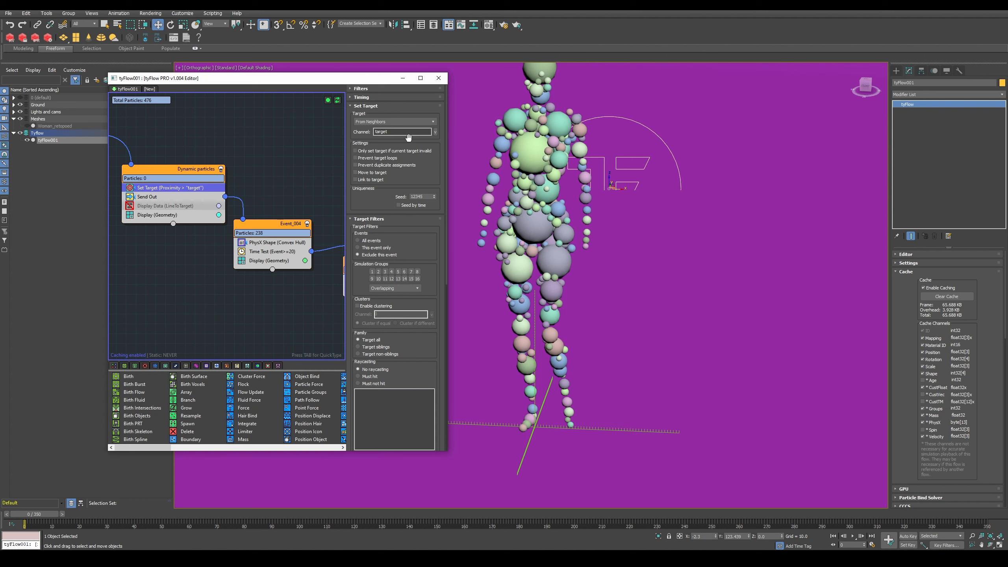
double_click(394, 132)
text(my_cu)
key(BackSpace)
key(BackSpace)
key(Return)
Step: Set the target location point of Event_005's Find Target operator to Particle Target
middle_drag(284, 200, 253, 179)
click(276, 237)
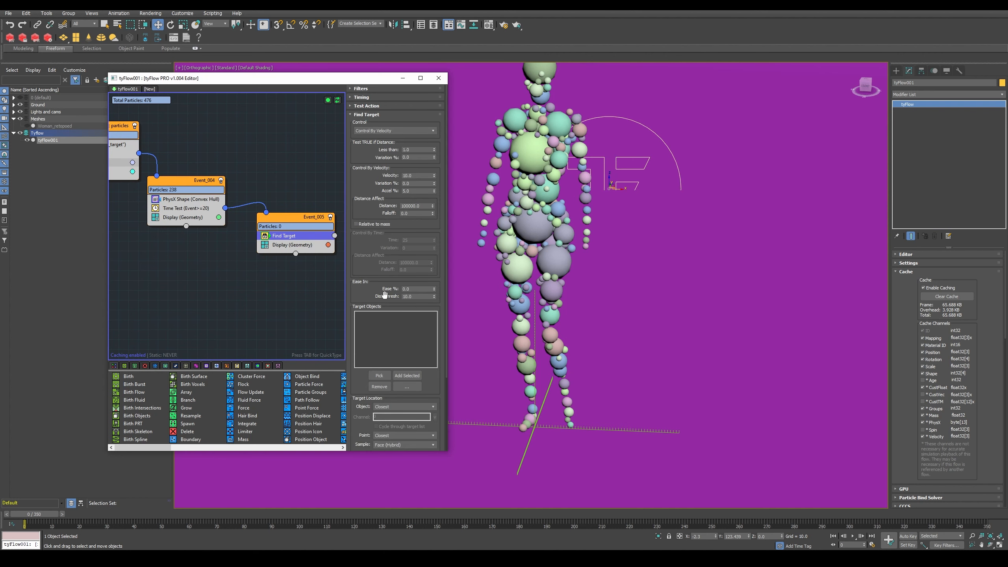
scroll(367, 278, down, 5)
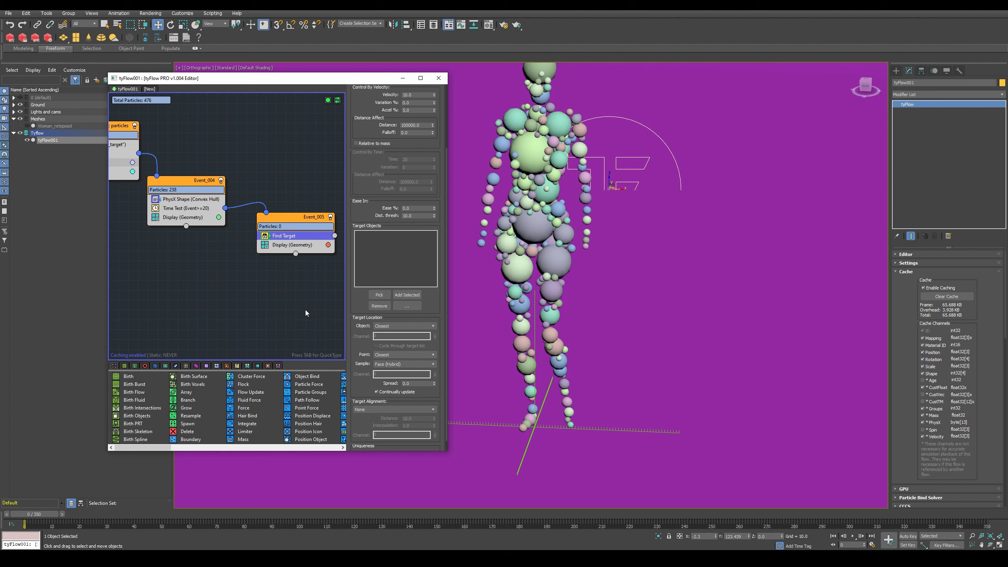
middle_drag(305, 310, 289, 301)
click(428, 328)
click(427, 329)
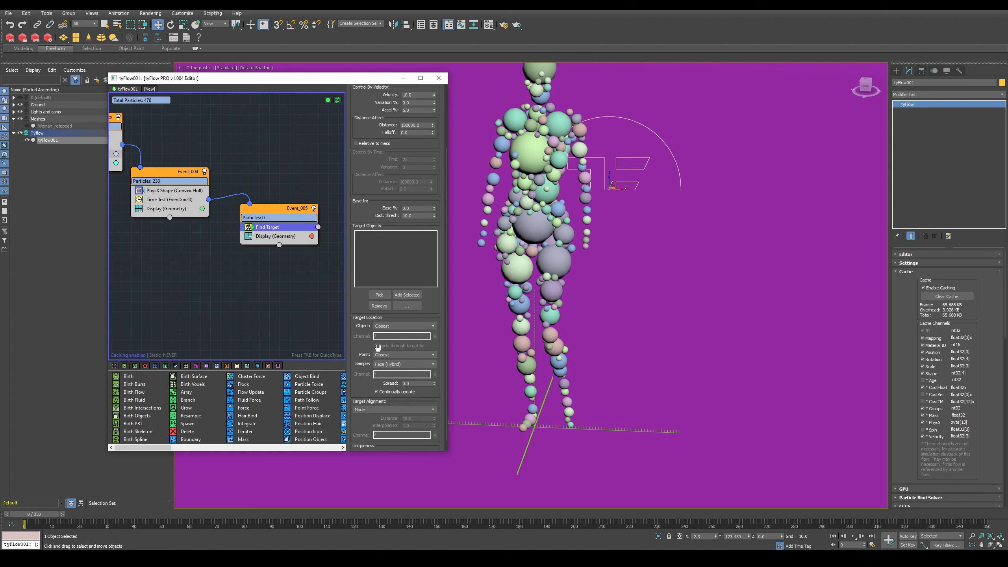
scroll(367, 348, down, 1)
click(428, 343)
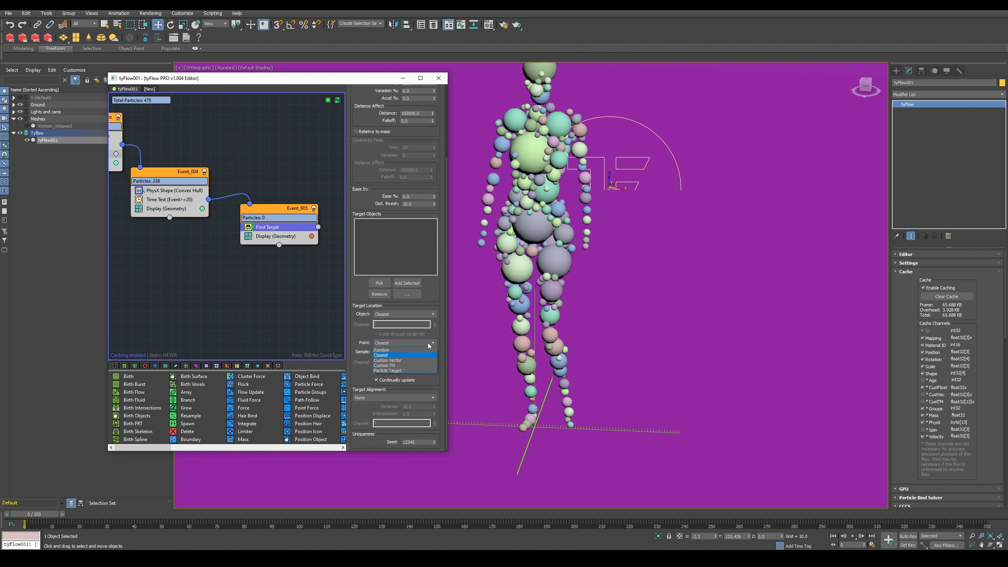
click(389, 370)
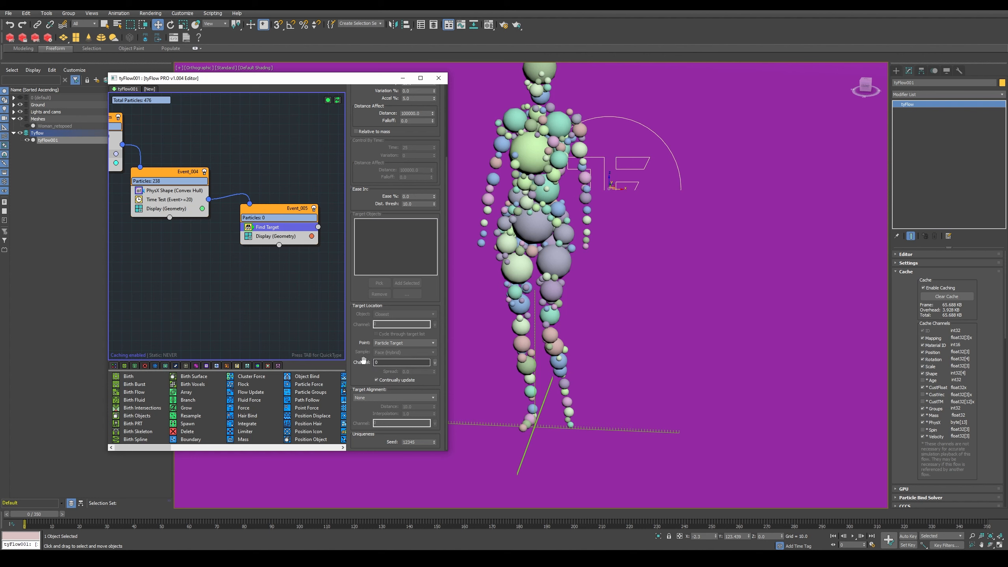
Step: Assign the my_target channel to Find Target, scrubbing the timeline to refresh the simulation and check the particles' motion
double_click(385, 362)
drag(44, 514, 184, 510)
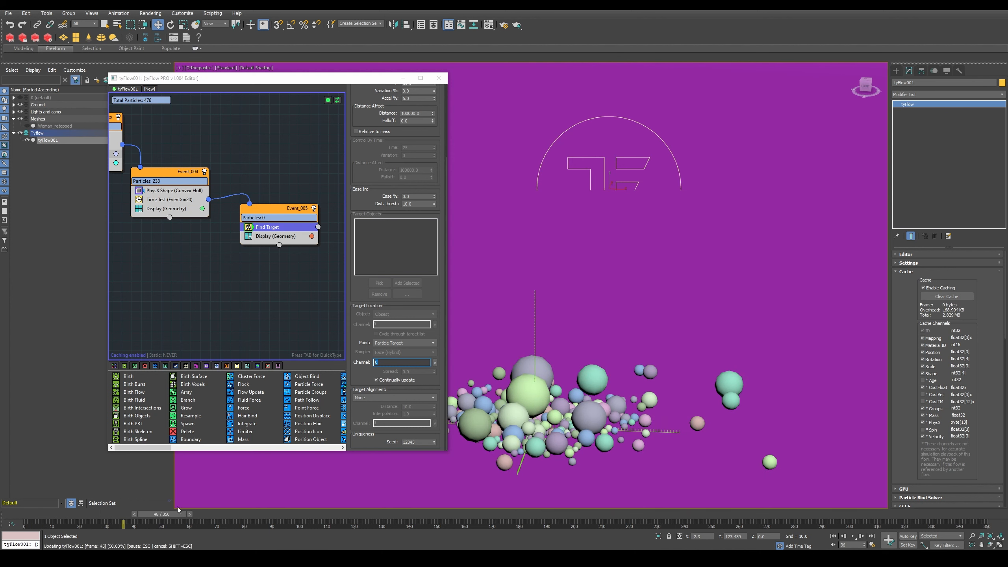
drag(44, 510, 40, 512)
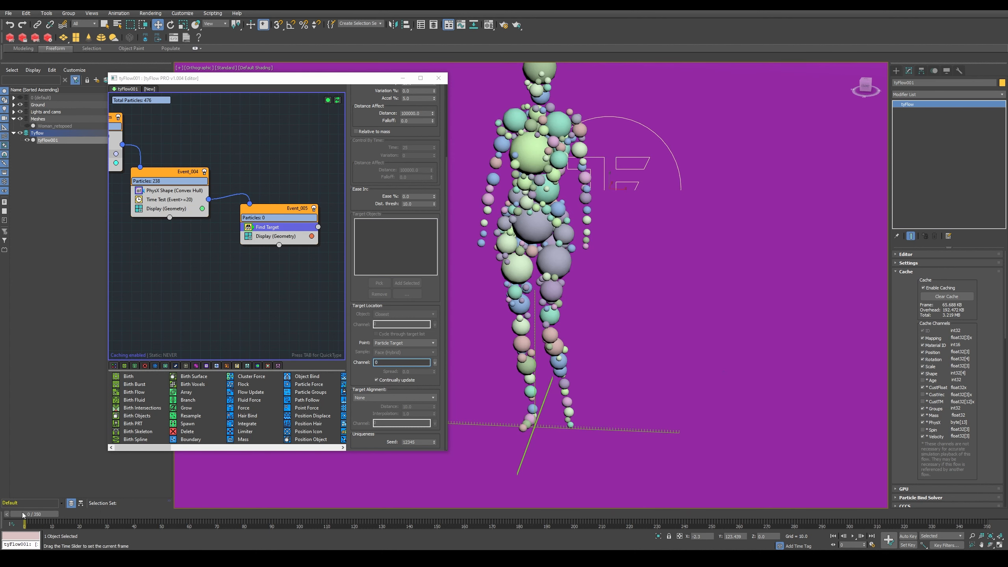
click(434, 363)
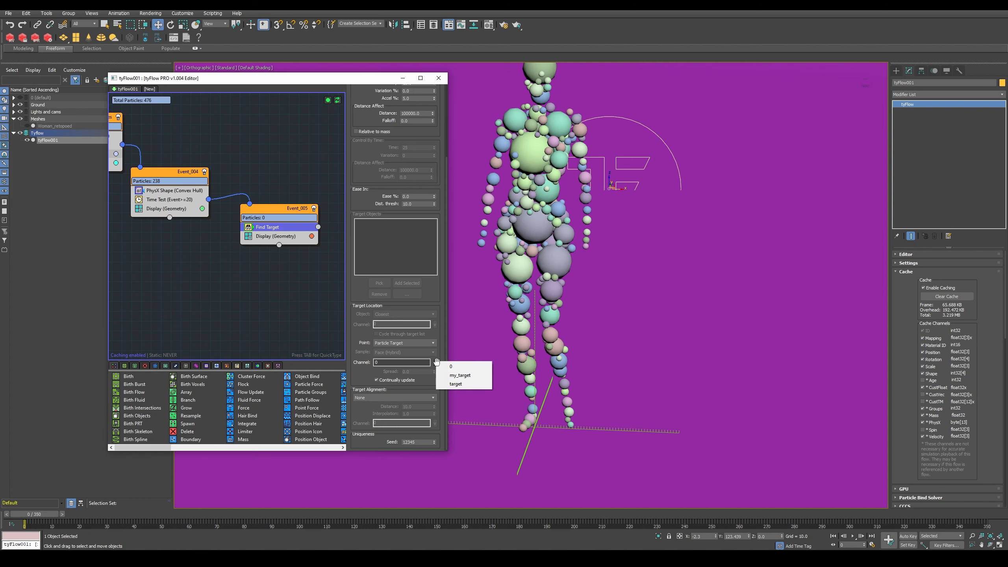
click(467, 375)
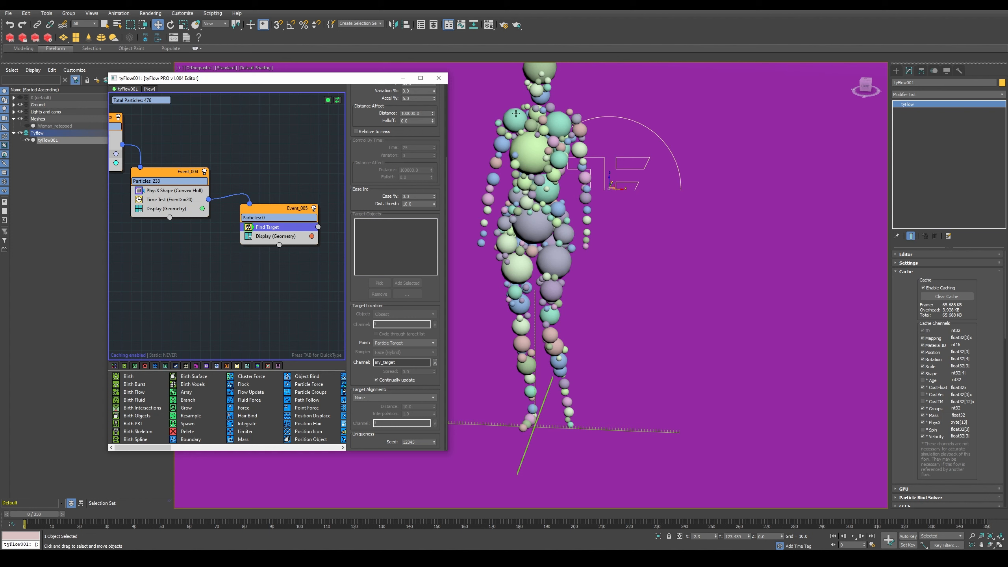
drag(35, 510, 188, 513)
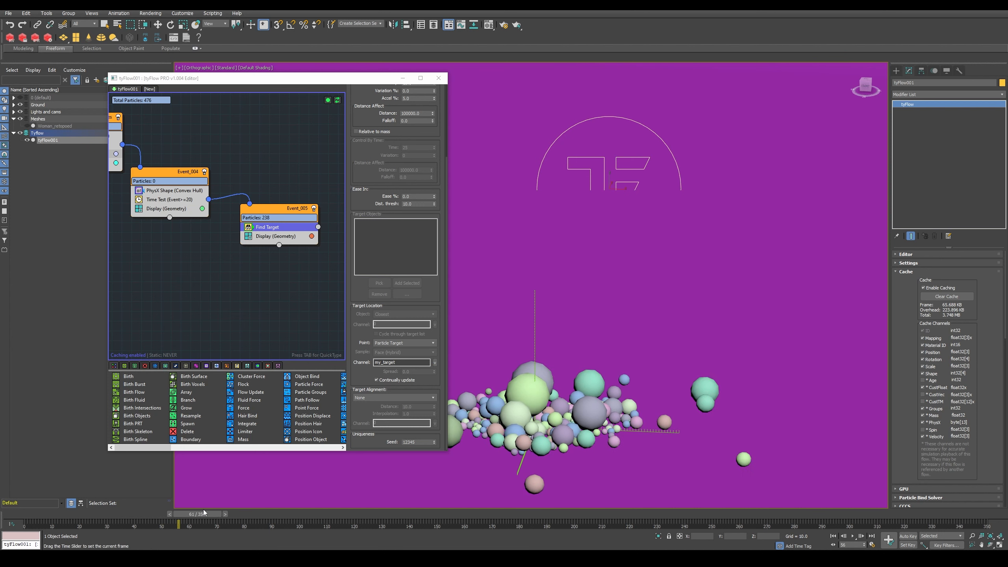
Step: Review the time configuration, play back the falling particles returning to their targets, and return to the first frame
click(852, 536)
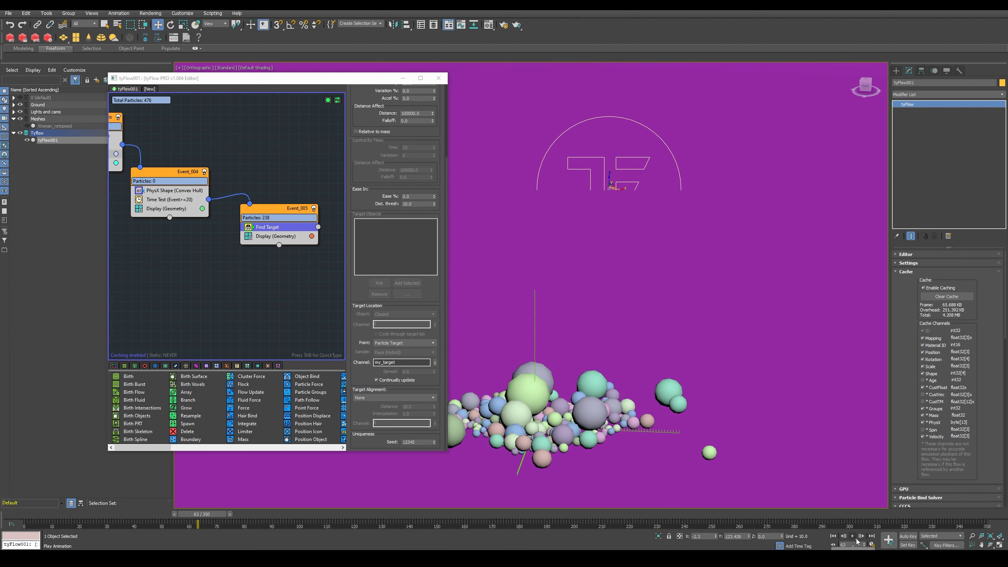
click(872, 545)
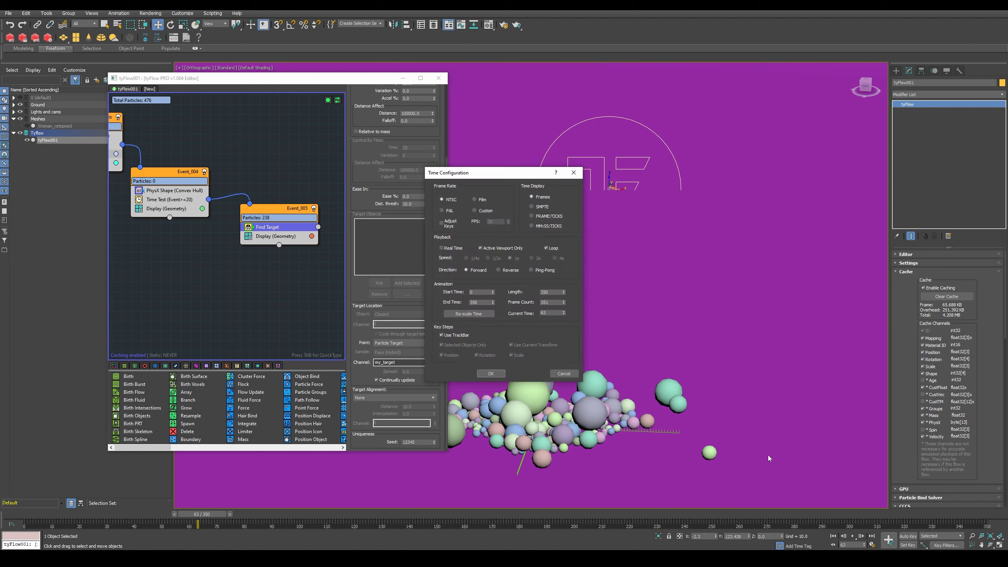
click(490, 374)
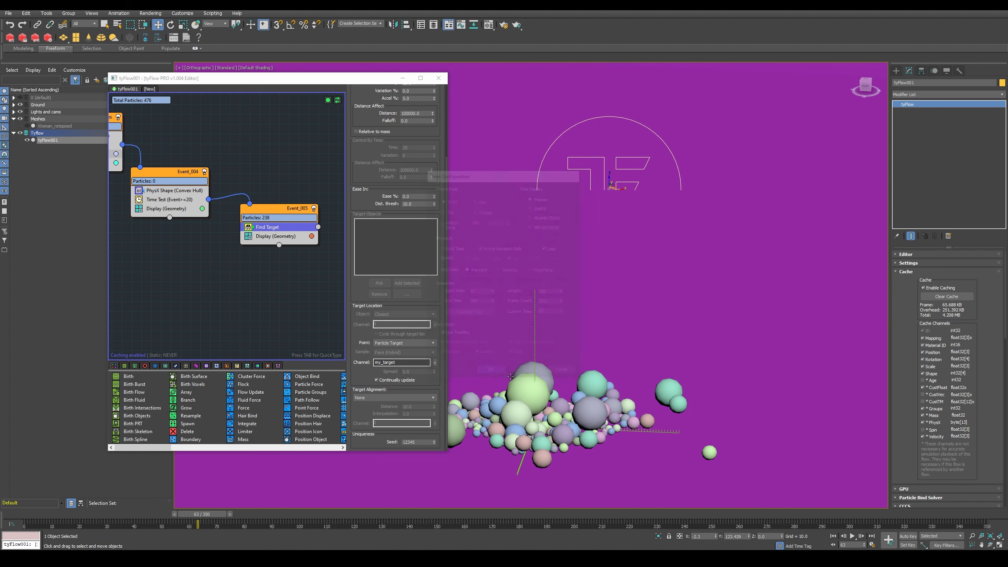
click(852, 536)
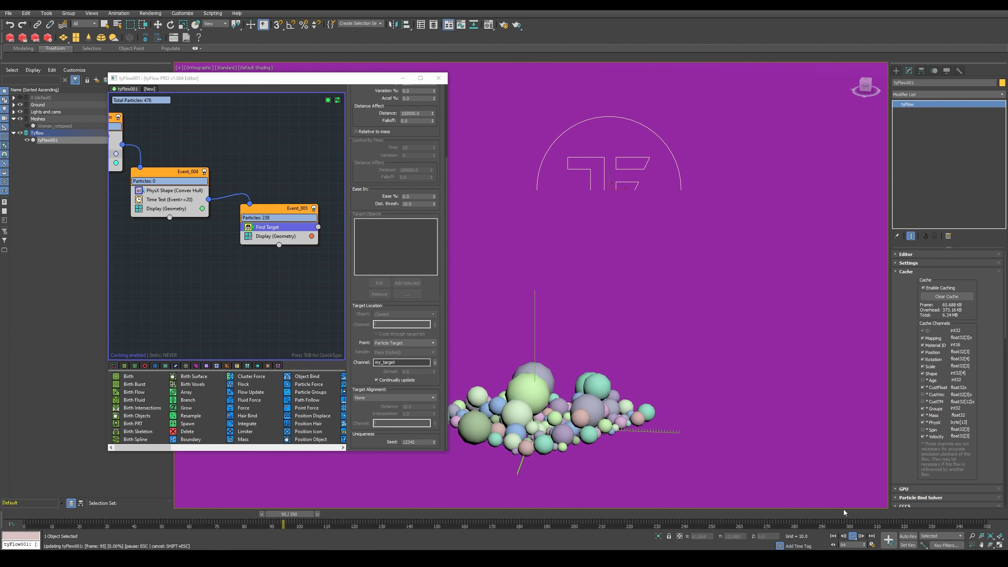
click(854, 537)
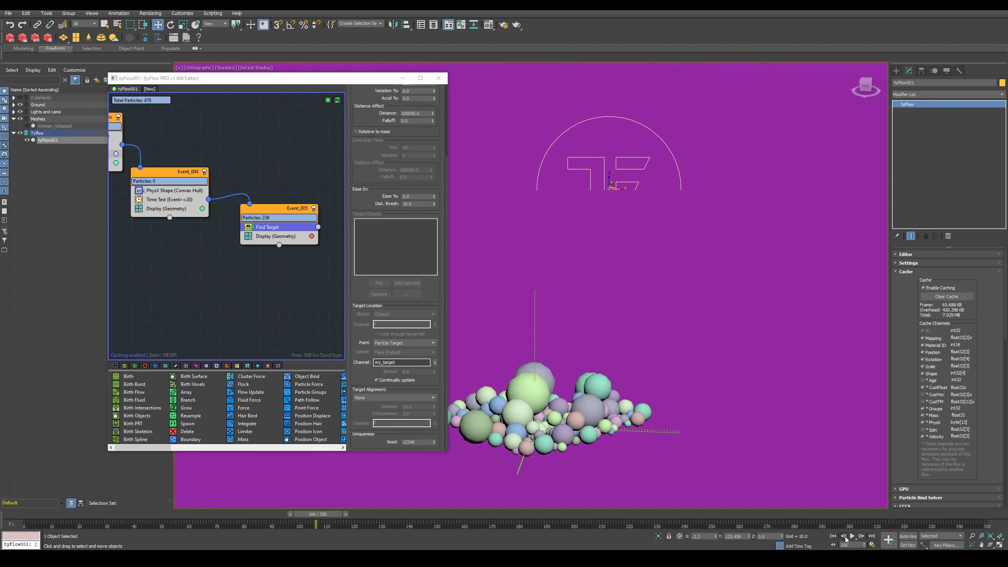
click(833, 537)
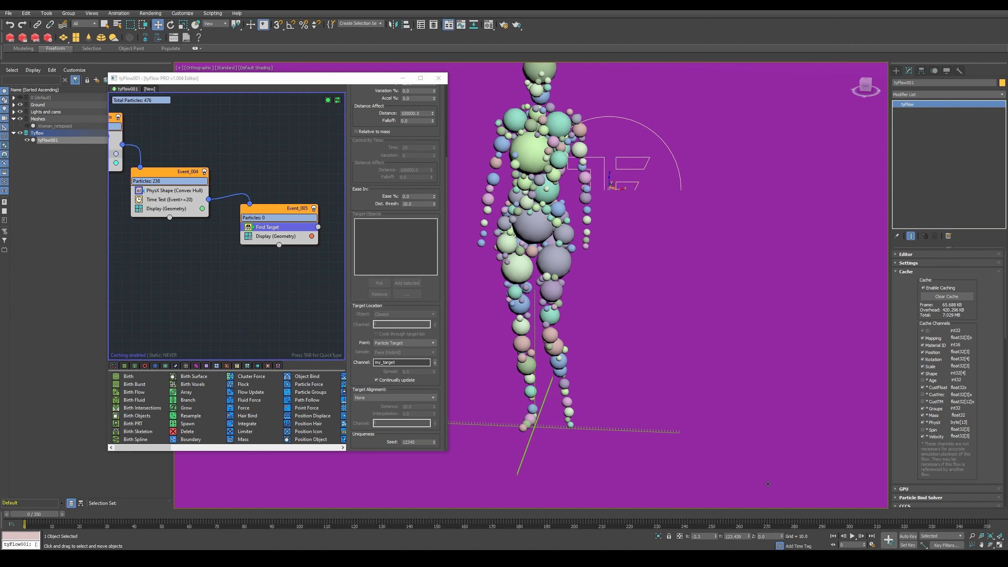
Step: Increase the Find Target operator's Accel % and play and scrub the simulation from another angle to check how particles follow the body
scroll(363, 238, up, 3)
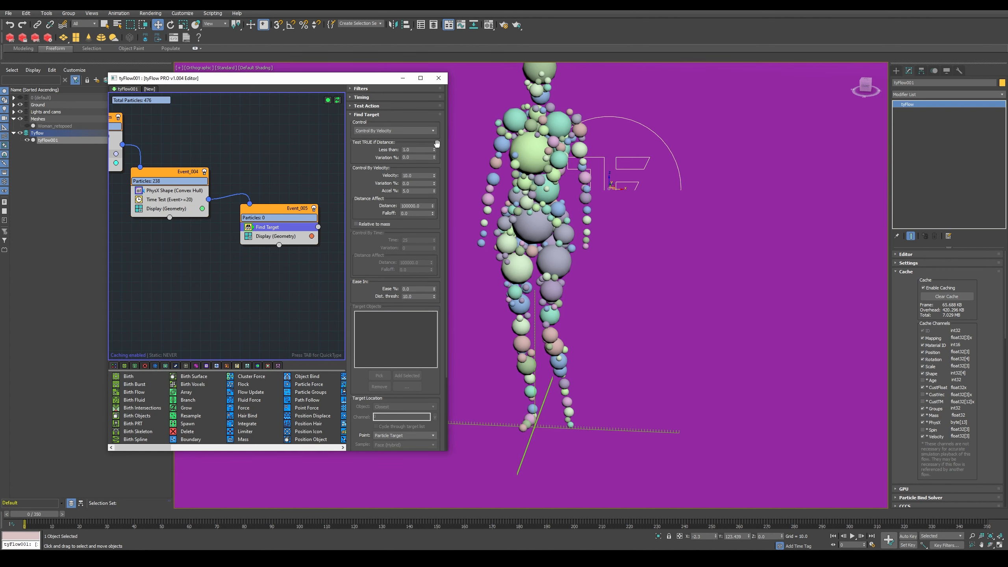
double_click(412, 191)
key(Return)
click(853, 536)
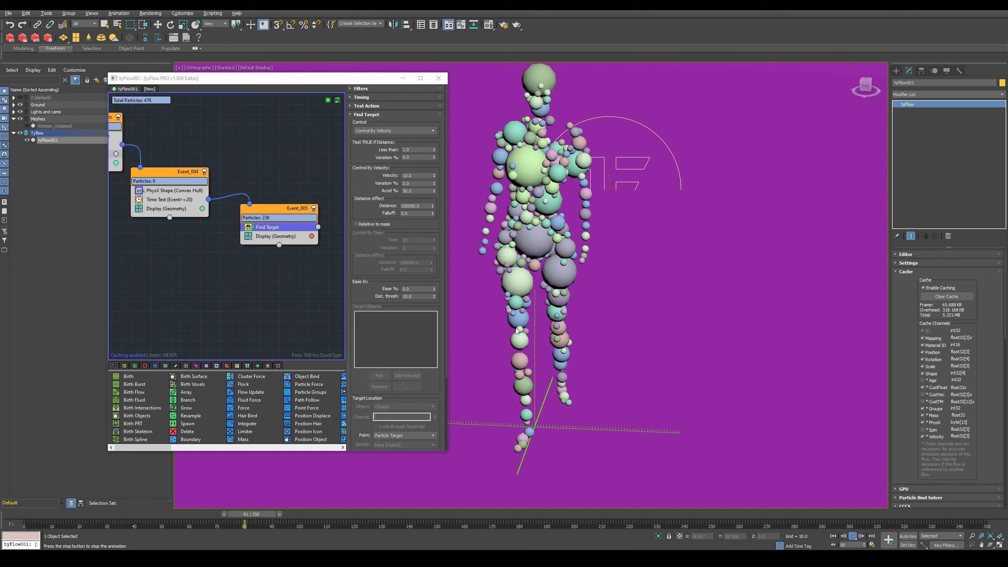
alt+middle_drag(515, 321, 627, 335)
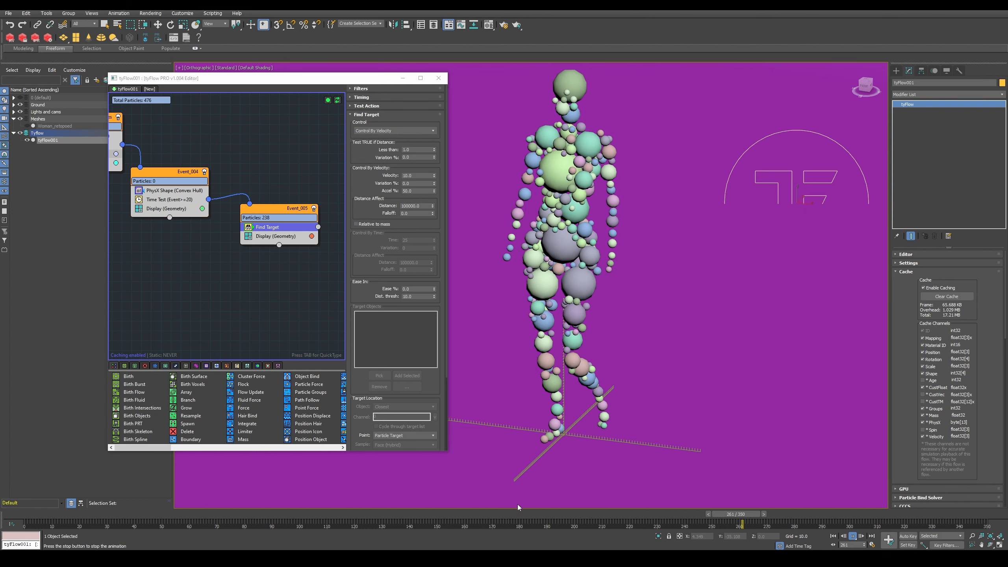
drag(201, 516, 332, 516)
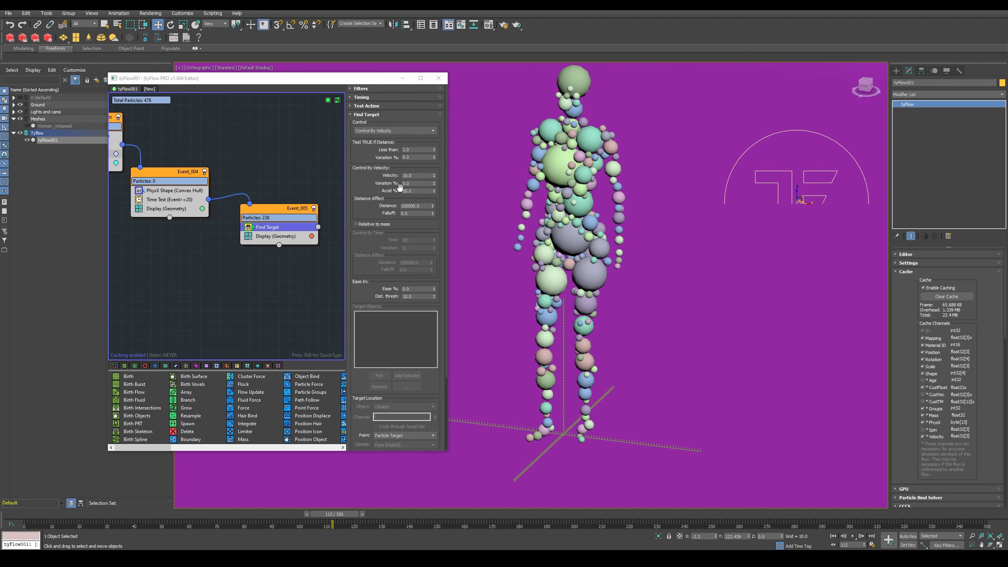
drag(346, 516, 262, 492)
Step: Reposition Event_005 below Event_004 and add a Time Test operator to it
drag(259, 204, 230, 229)
click(244, 261)
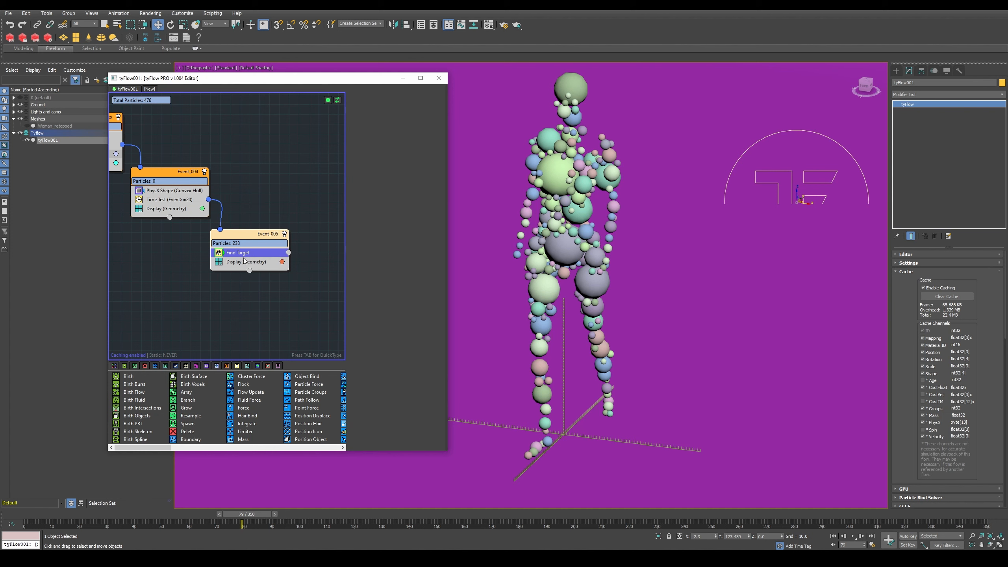
key(Tab)
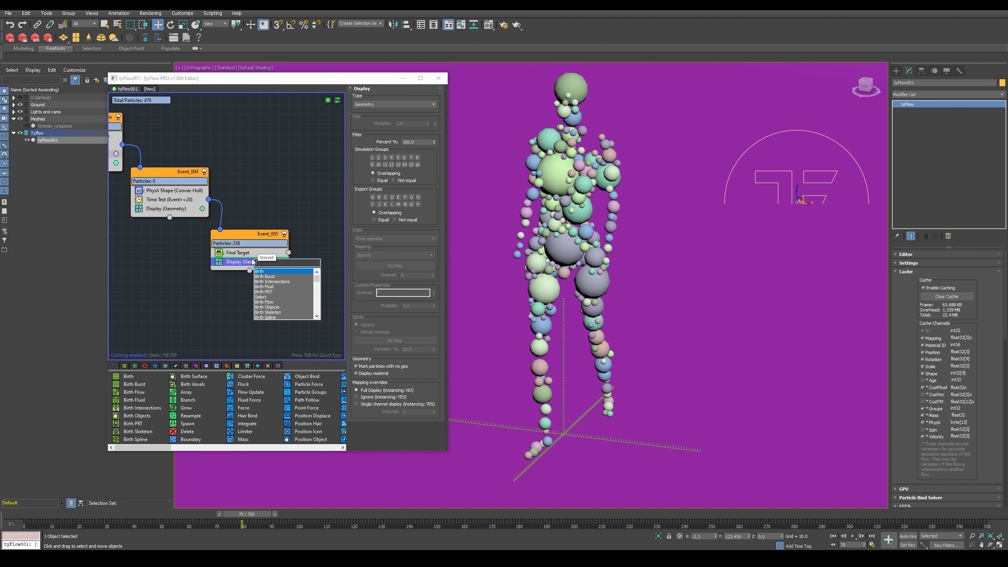
text(time)
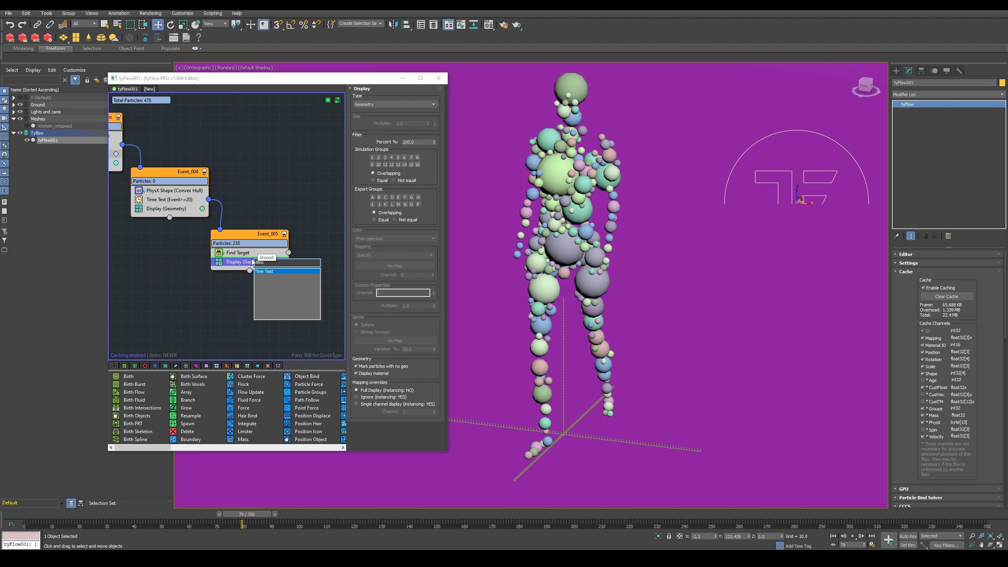
key(Return)
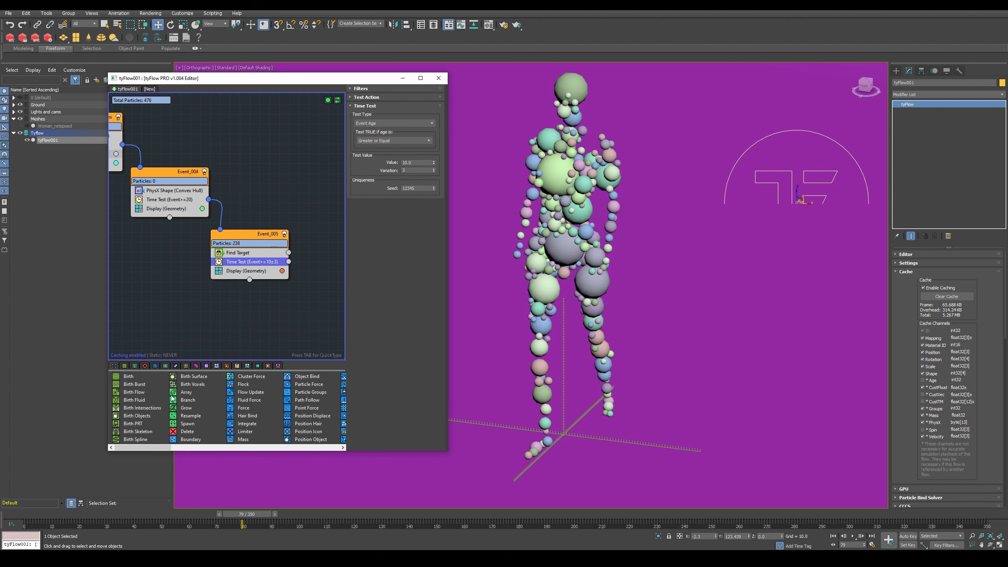
Step: Set the variation of Event_005's Time Test to 0 and return the timeline to the first frame
drag(415, 163, 380, 172)
drag(77, 517, 255, 500)
key(w)
key(Home)
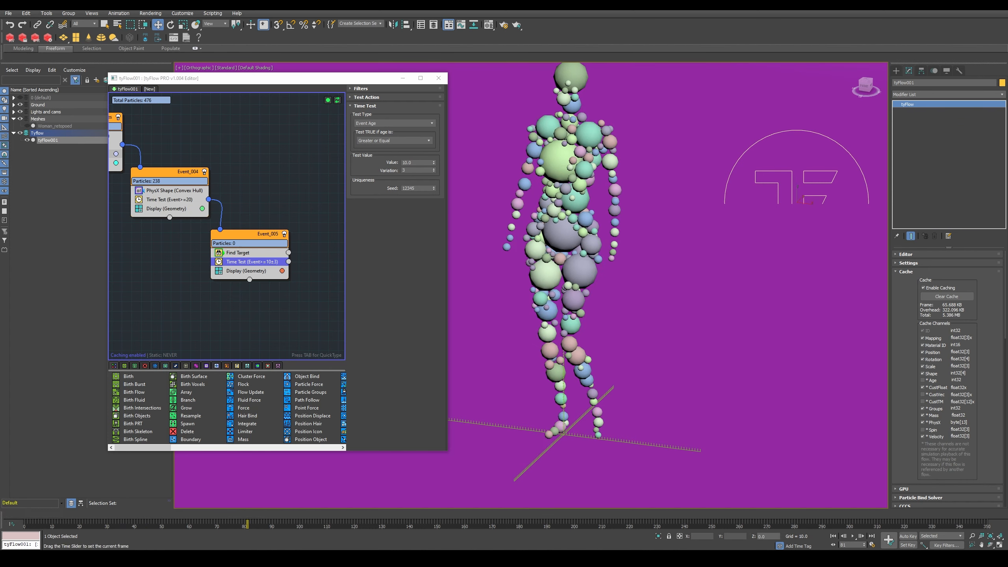
right_click(434, 172)
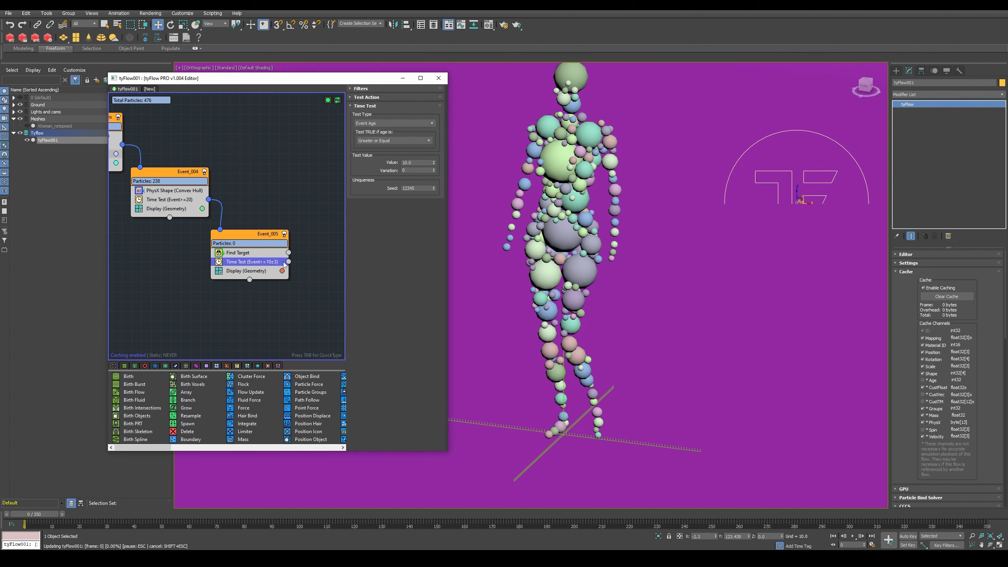
Step: Wire Event_005's Time Test output back to Event_004, and add a point to route the connection around the events
drag(289, 262, 140, 167)
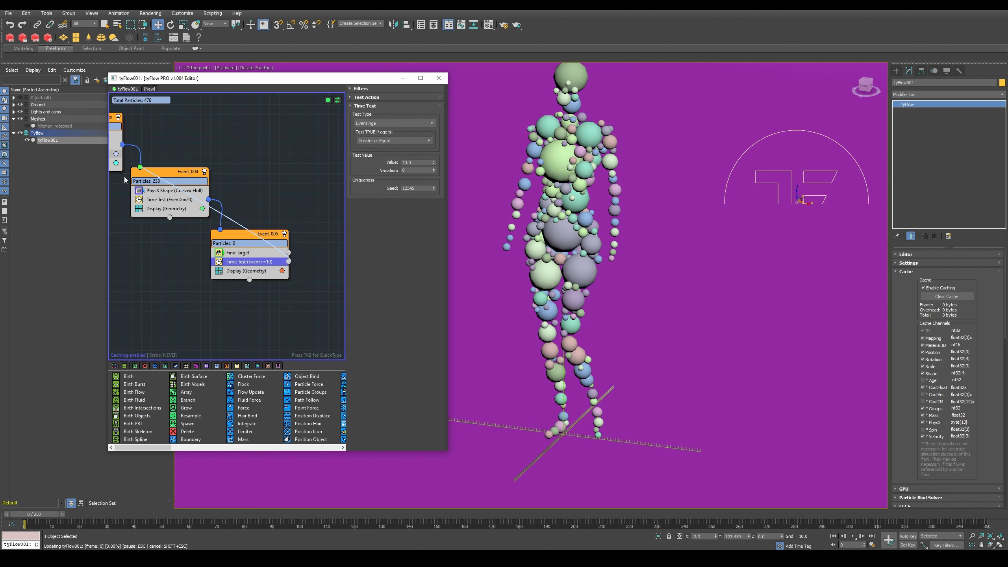
right_click(240, 221)
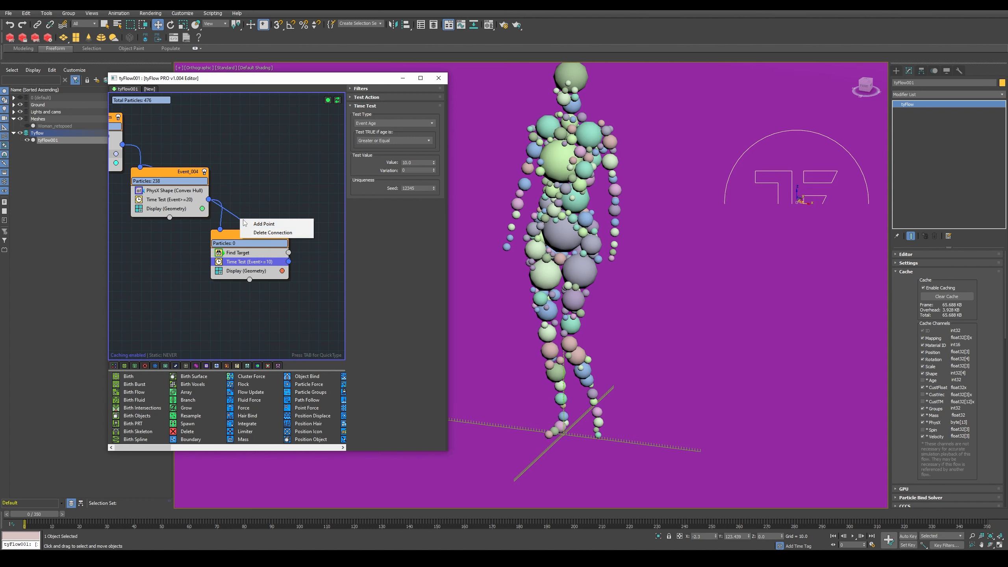
click(259, 224)
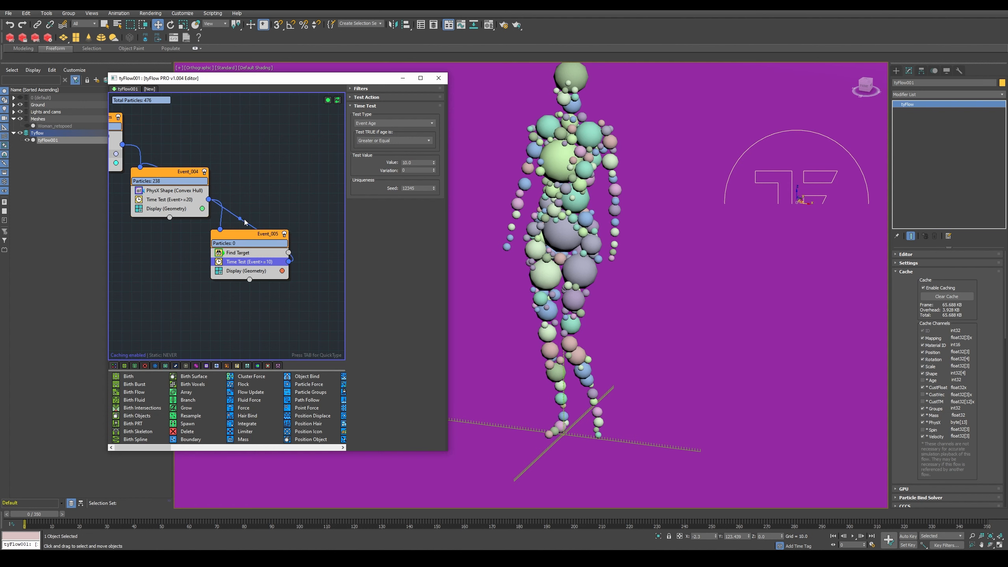
drag(240, 221, 302, 150)
mouse_move(250, 178)
middle_down()
mouse_move(259, 184)
mouse_move(264, 172)
mouse_move(255, 182)
middle_up()
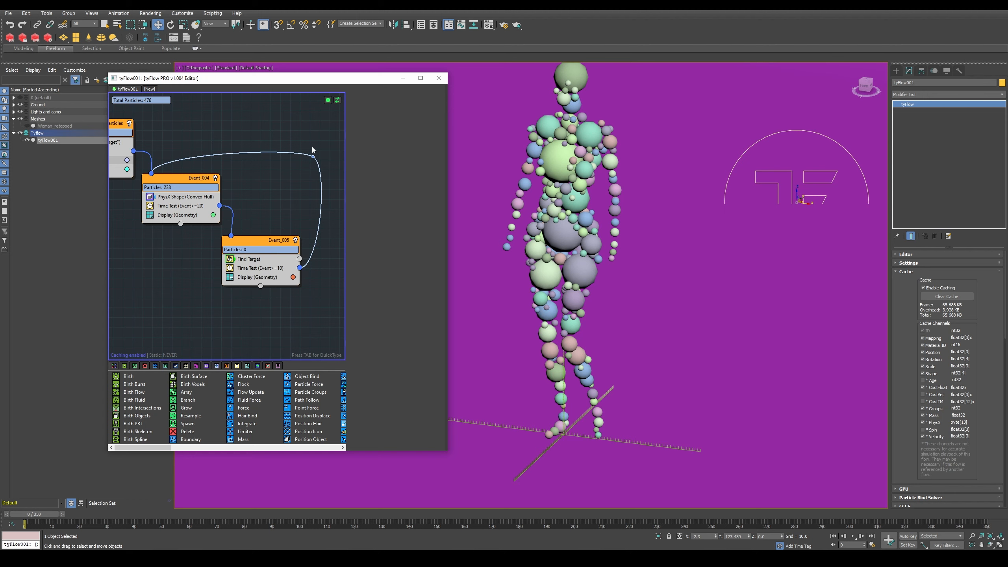
drag(181, 183, 182, 187)
middle_drag(195, 163, 202, 153)
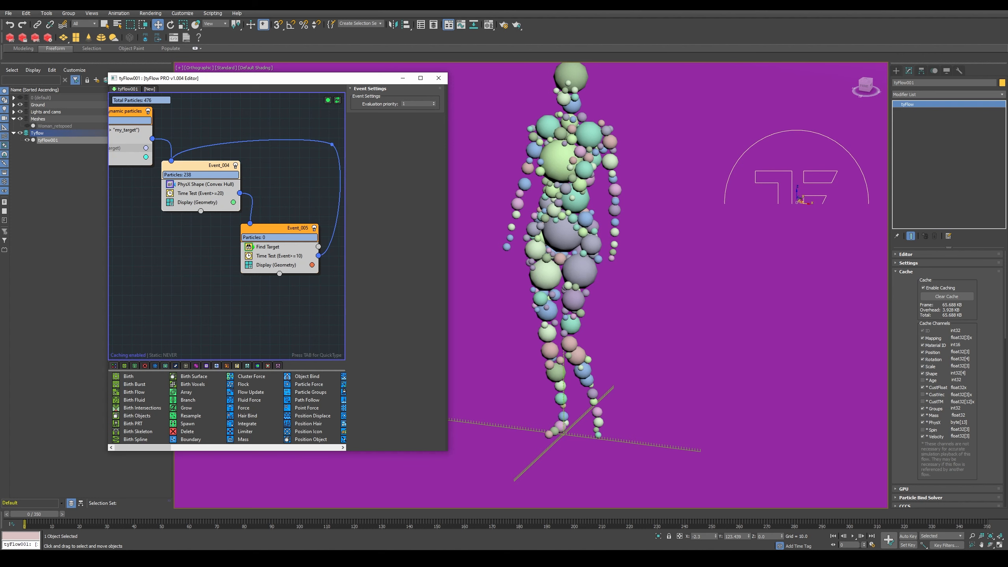
Step: Play the looping simulation and set Event_005's Time Test value to 80
click(851, 536)
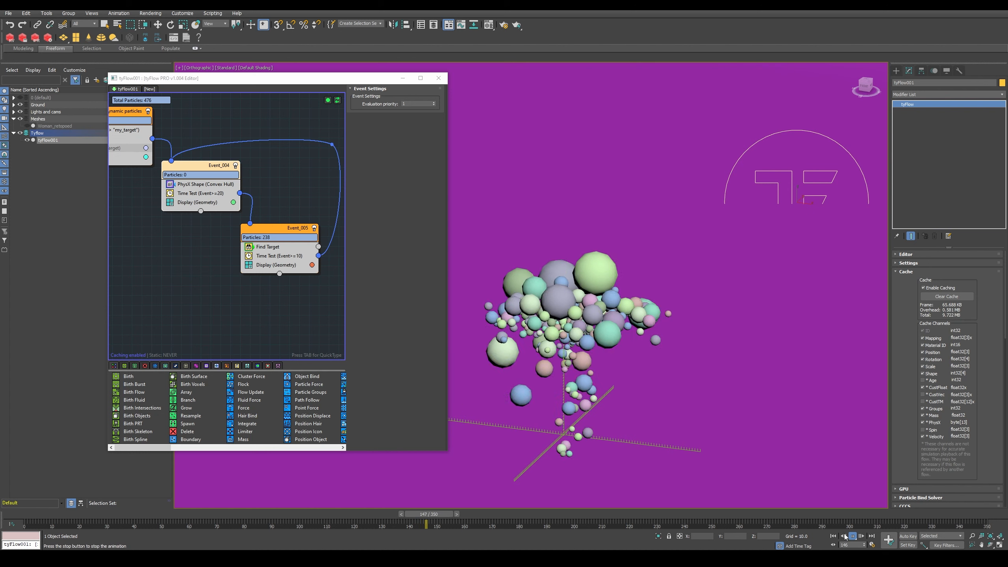
click(853, 536)
click(313, 255)
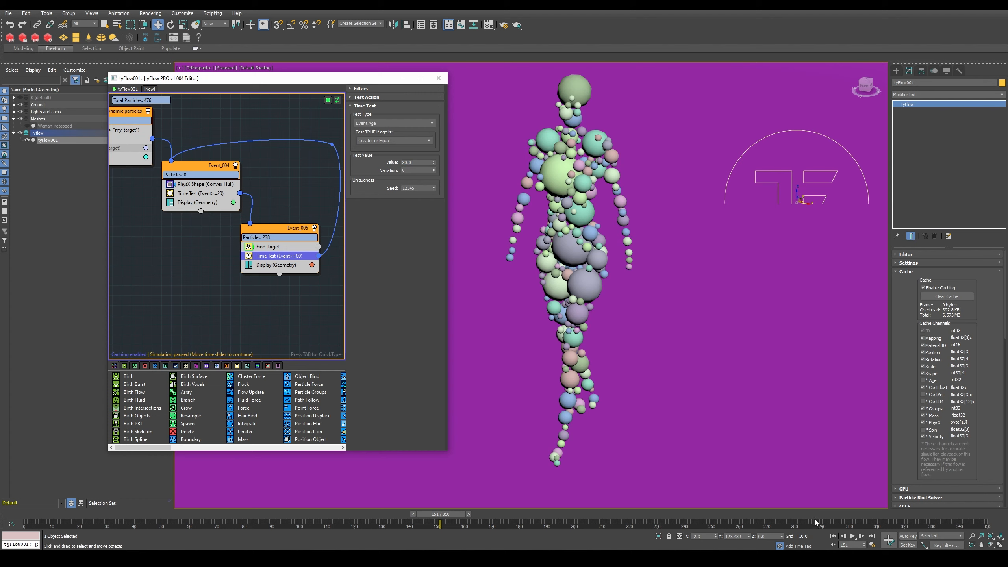
Step: Replay the simulation from the first frame and scrub the timeline to examine the repeated falling and regrouping of the particles
click(833, 536)
click(852, 536)
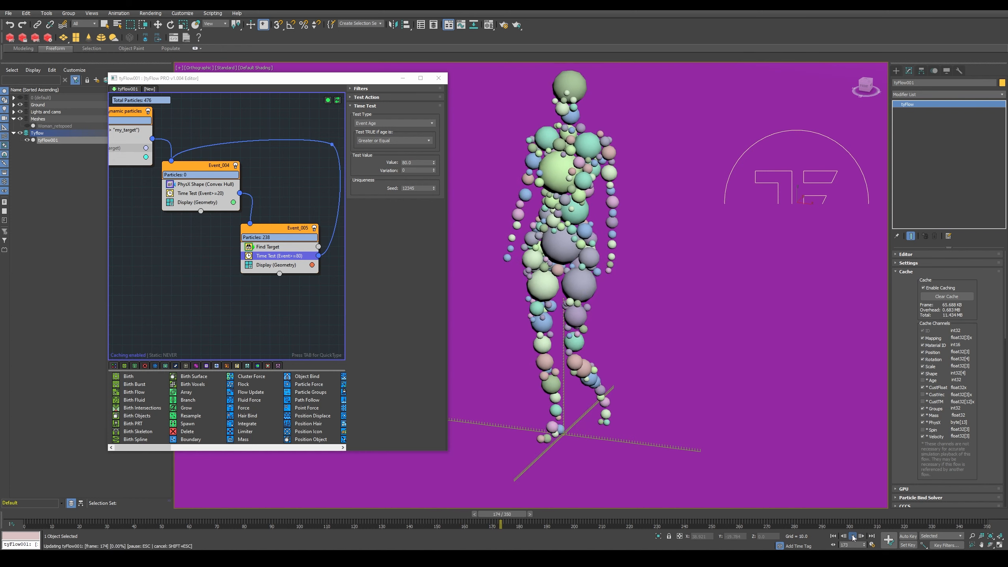
click(853, 537)
click(833, 537)
click(853, 536)
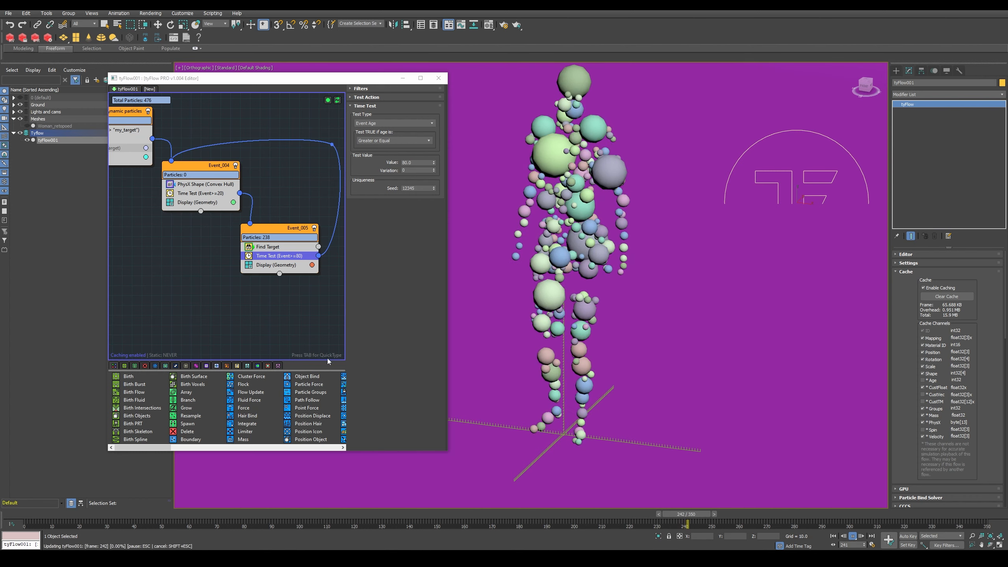
click(312, 515)
drag(312, 515, 107, 504)
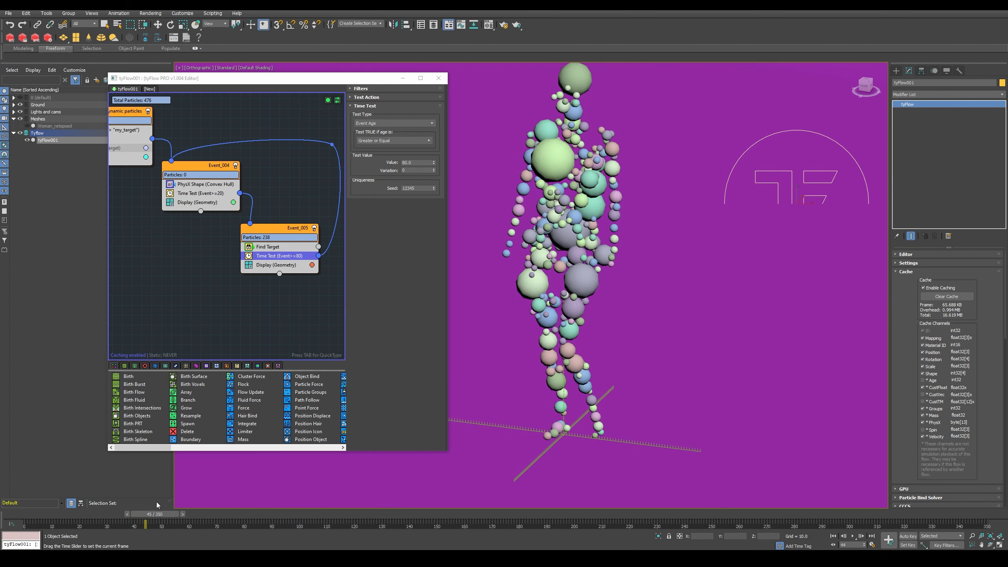
drag(173, 503, 373, 512)
key(w)
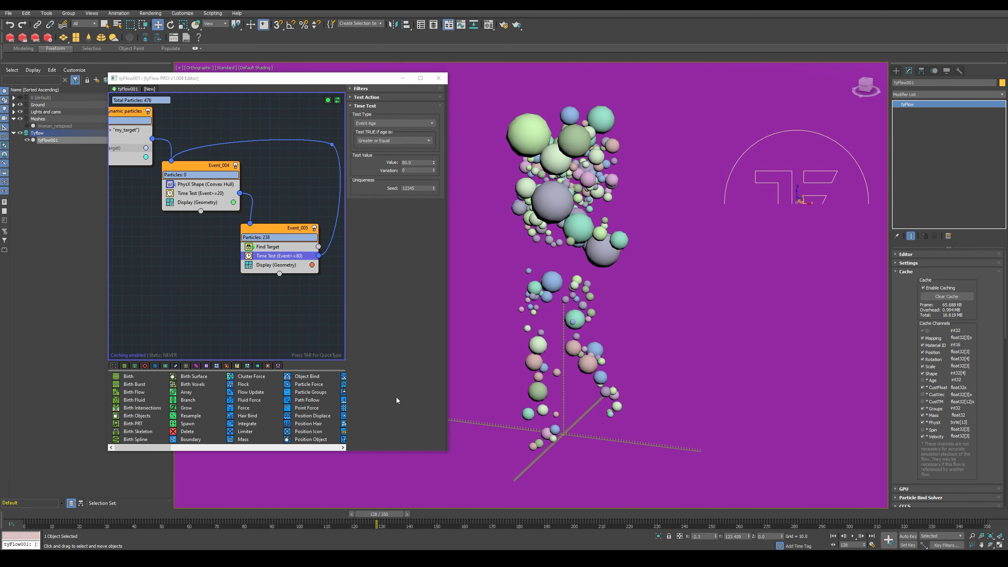
Step: Add a Slow operator below Find Target in Event_005 with its velocity set to 40% on all axes
key(Tab)
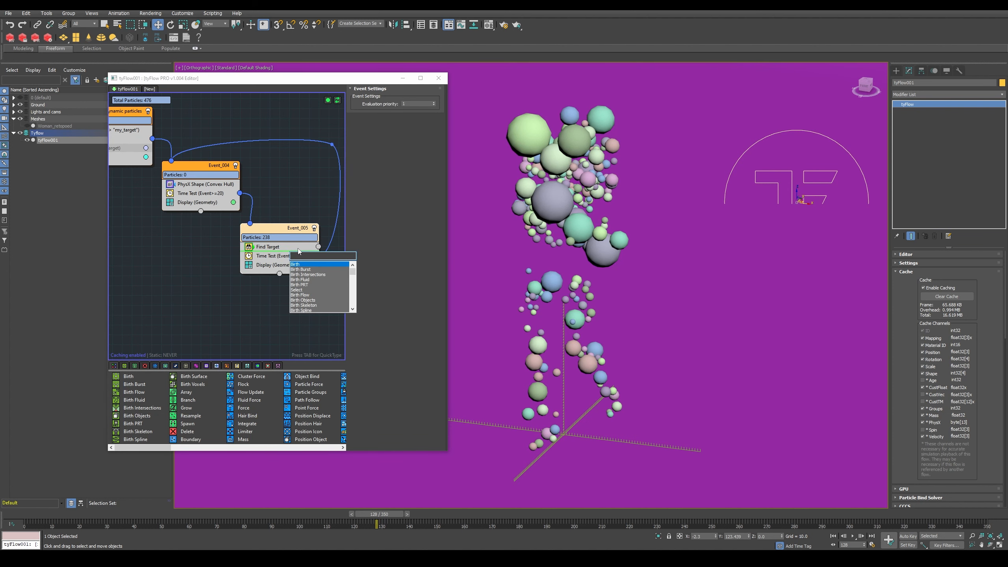
text(slow)
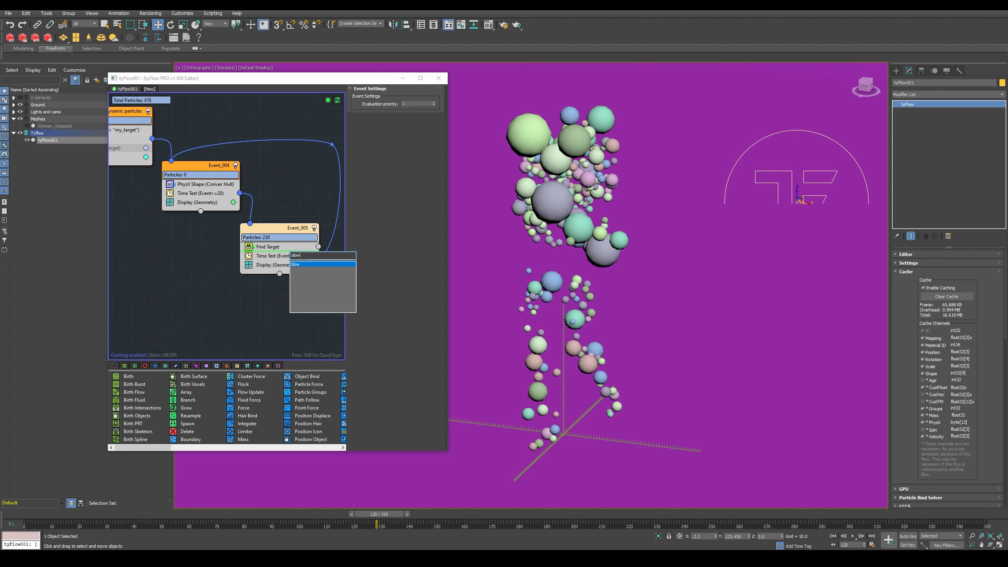
key(Return)
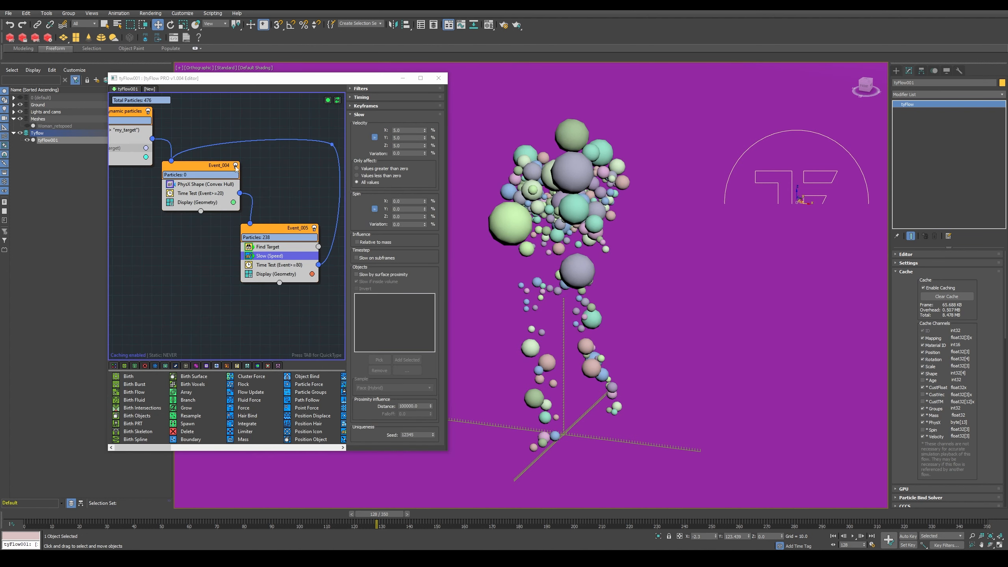
double_click(405, 130)
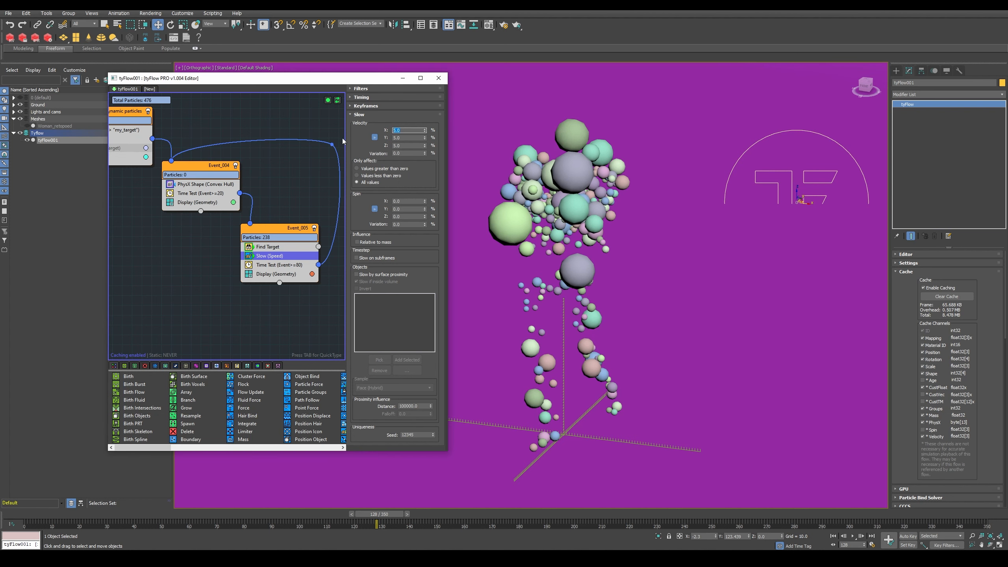
key(Return)
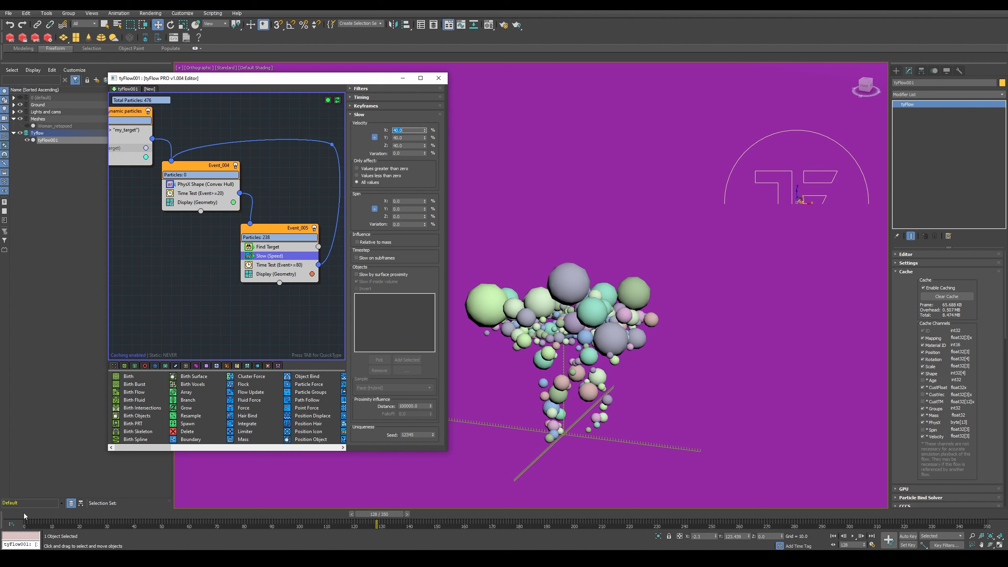
Step: Play and scrub the slowed simulation, examining how the particles fall and settle back onto the walking figure
drag(24, 515, 313, 490)
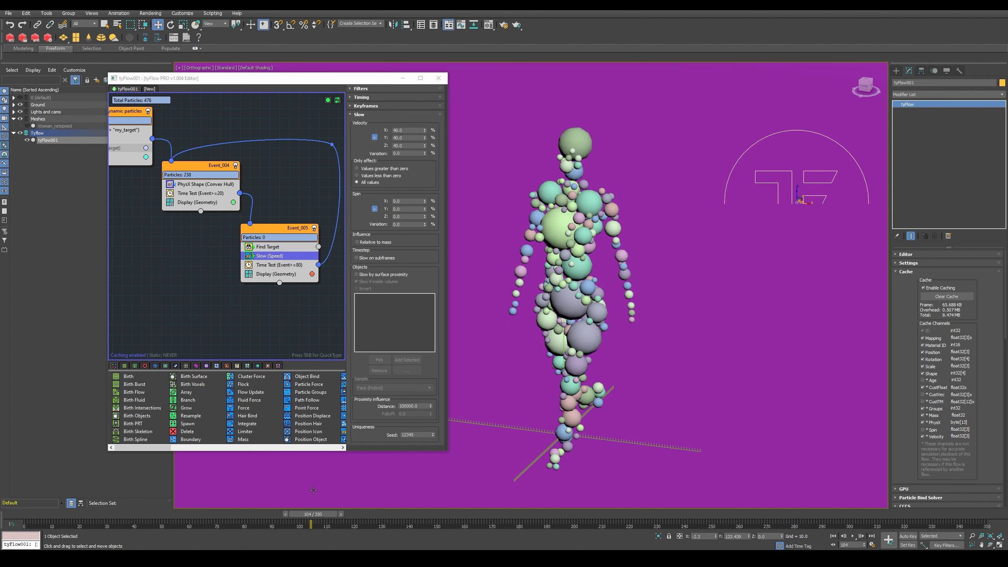
click(853, 536)
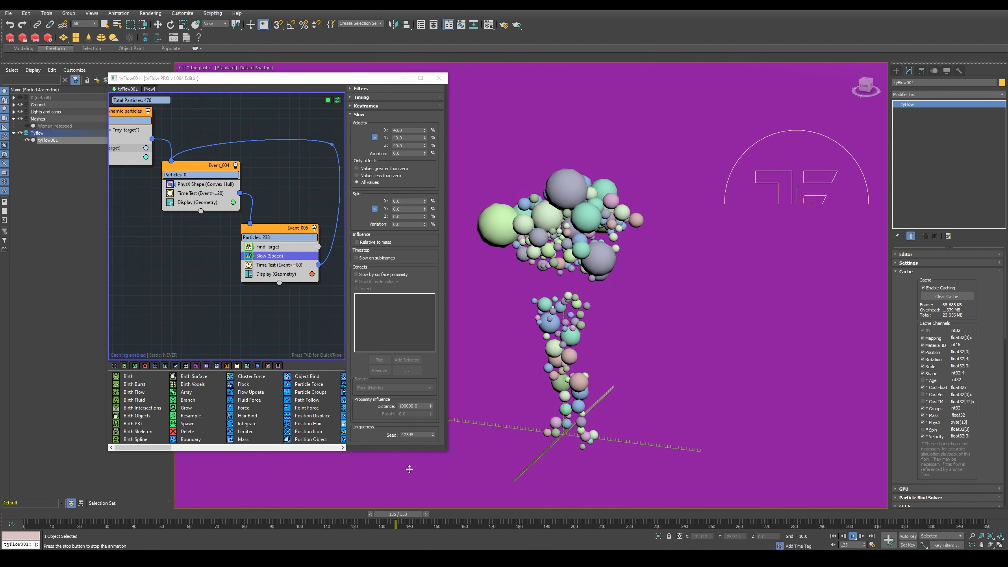
drag(511, 513, 172, 500)
key(w)
mouse_move(277, 206)
middle_down()
mouse_move(276, 228)
mouse_move(276, 206)
middle_up()
drag(10, 516, 250, 504)
middle_drag(536, 293, 618, 308)
scroll(603, 305, down, 1)
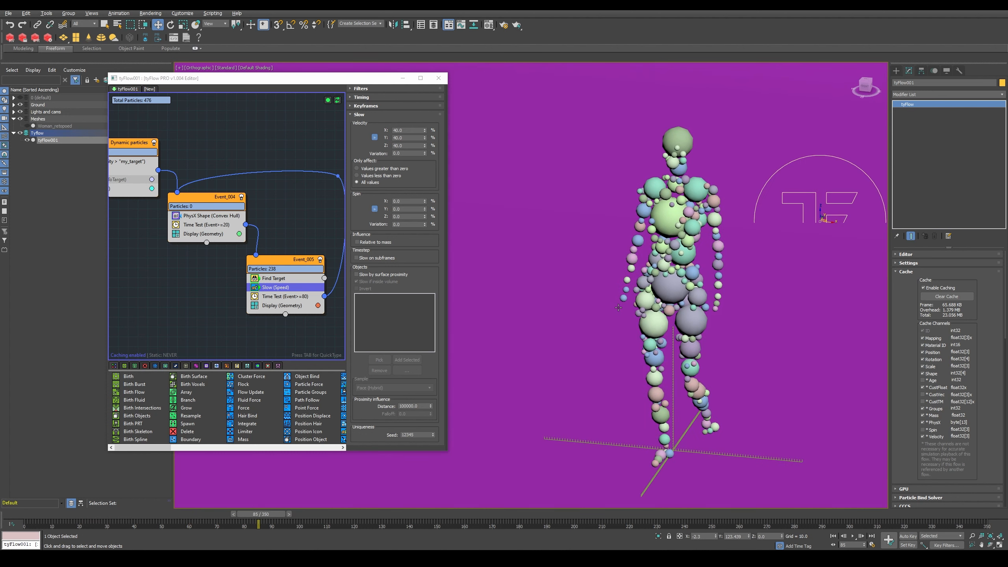
Step: Replay the slowed simulation from the first frame and examine how the spheres fall and regroup on the figure
click(833, 536)
click(853, 537)
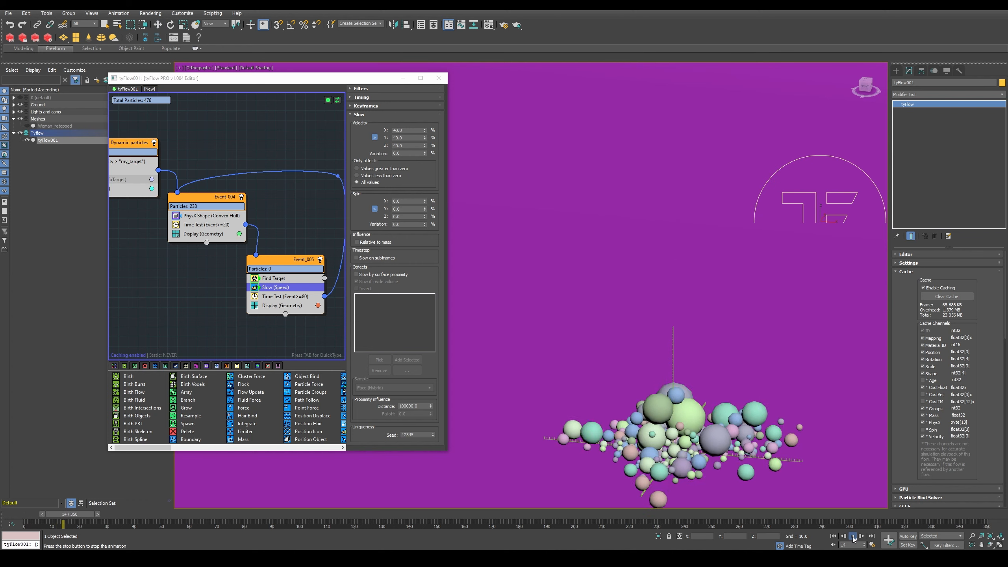
click(833, 536)
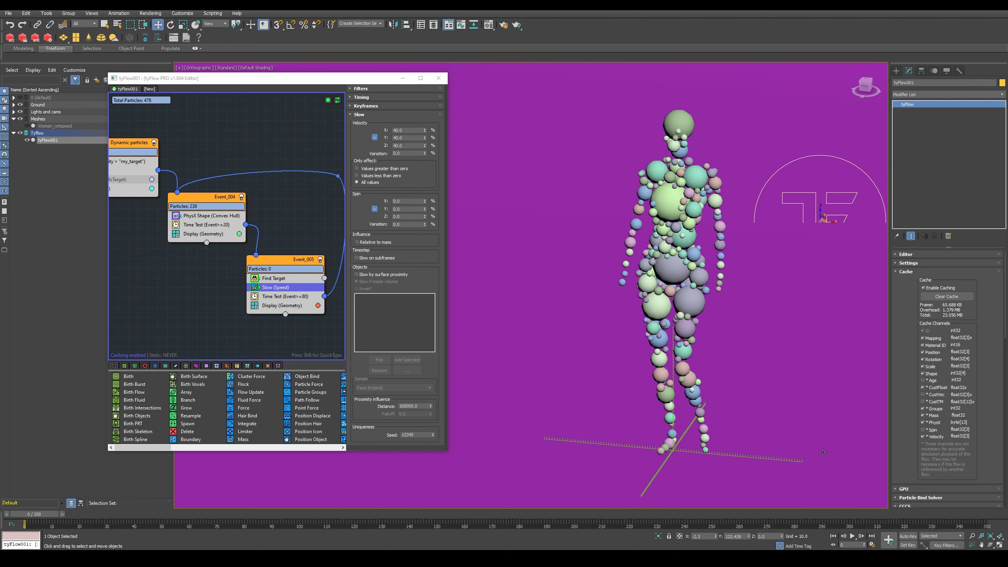
middle_drag(714, 399, 675, 397)
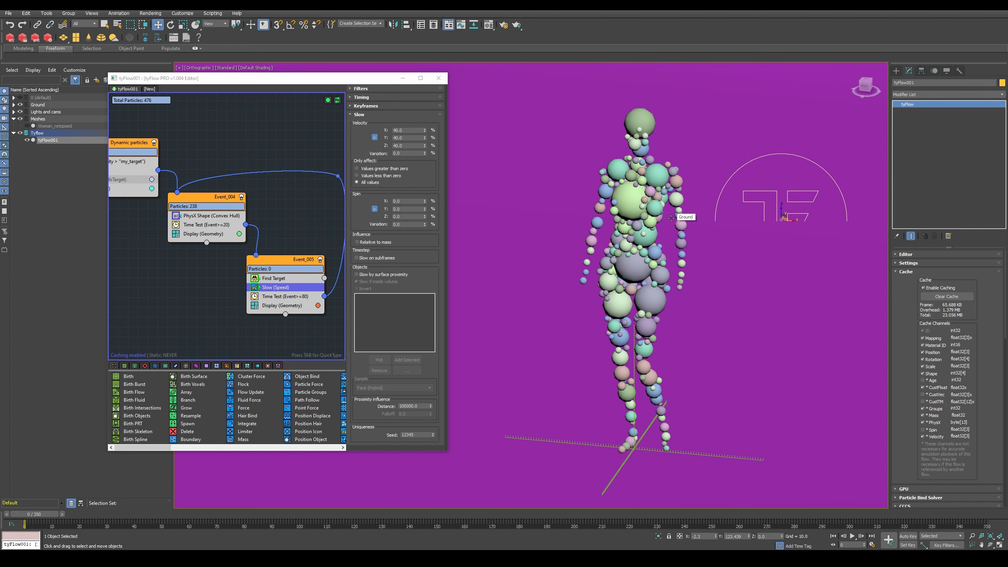
click(852, 536)
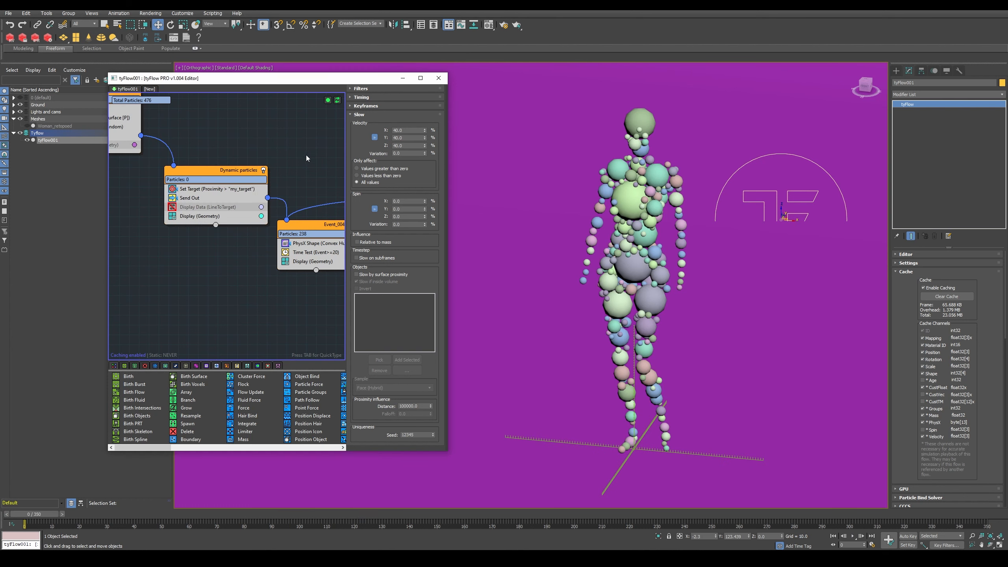
Step: Delete the Send Out operator from the Dynamic particles event
middle_drag(319, 195, 333, 195)
click(232, 176)
drag(233, 177, 234, 176)
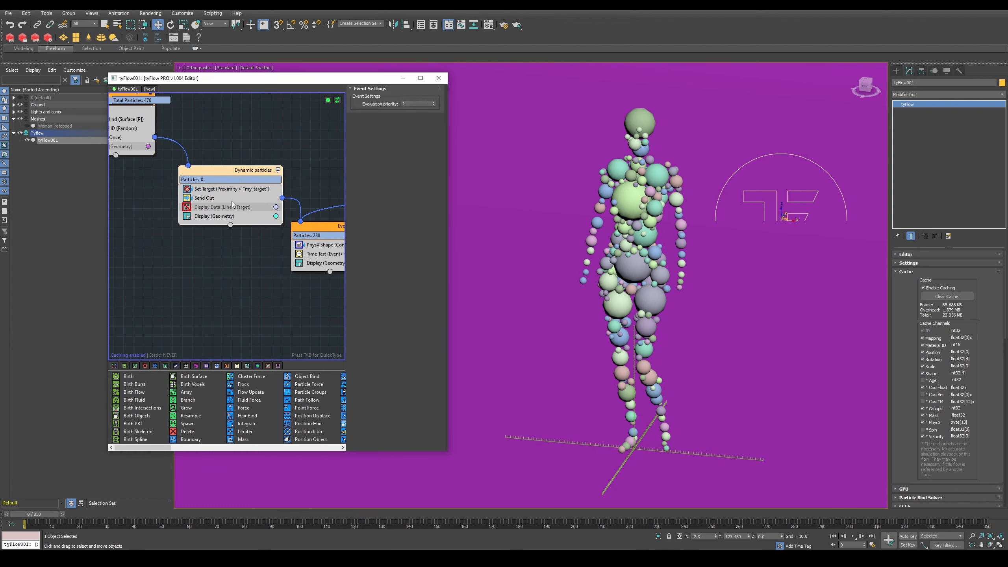
click(223, 193)
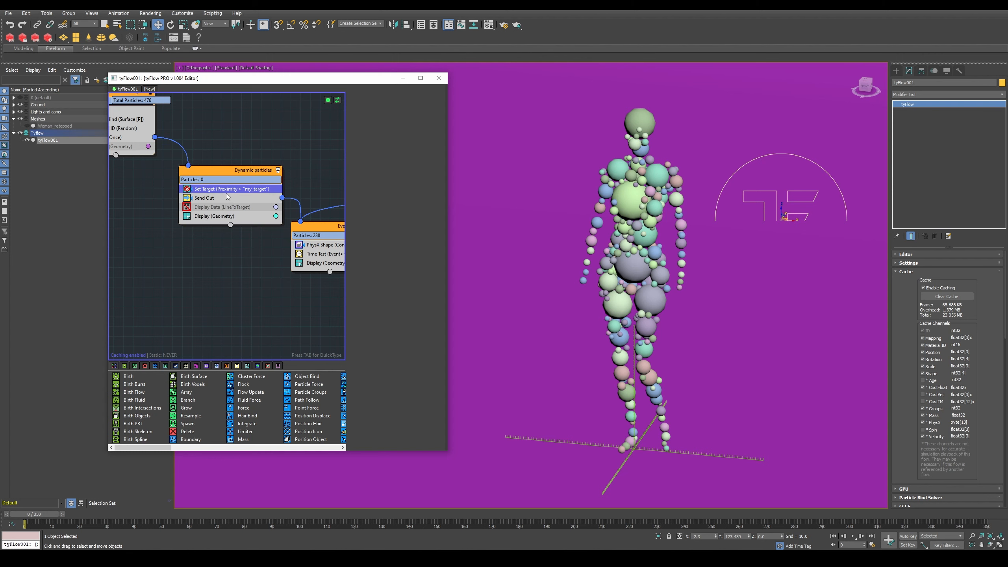
click(210, 198)
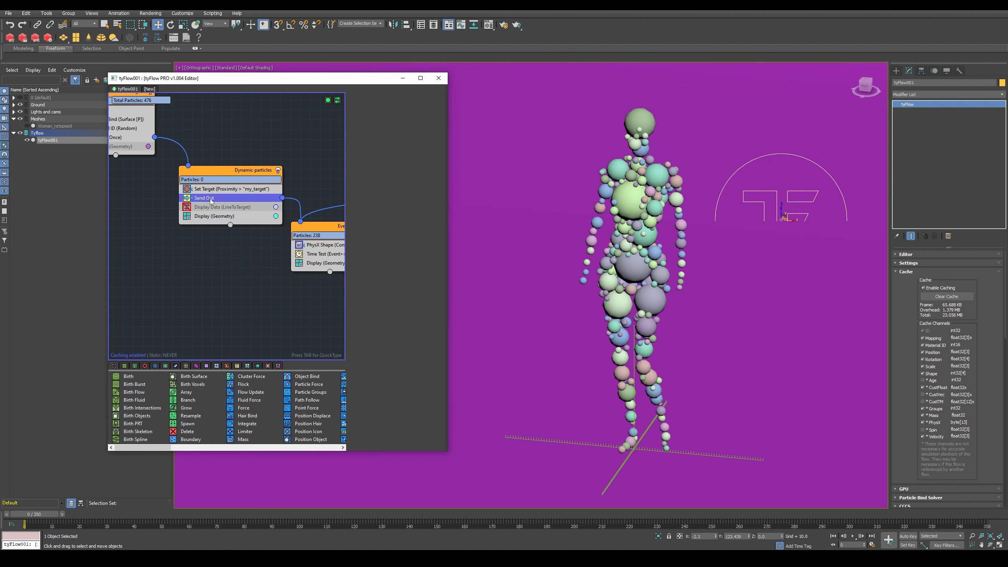
right_click(203, 198)
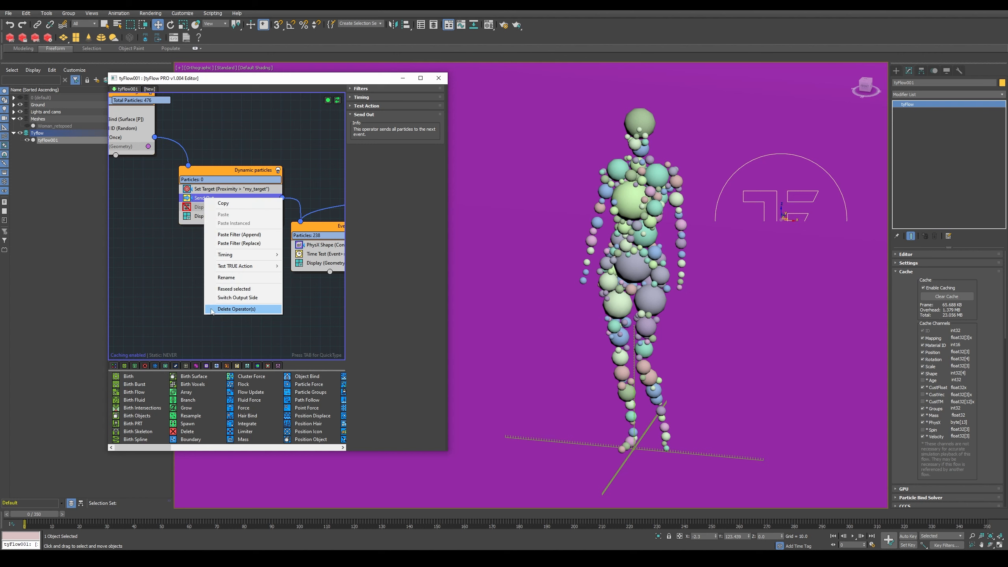
click(240, 309)
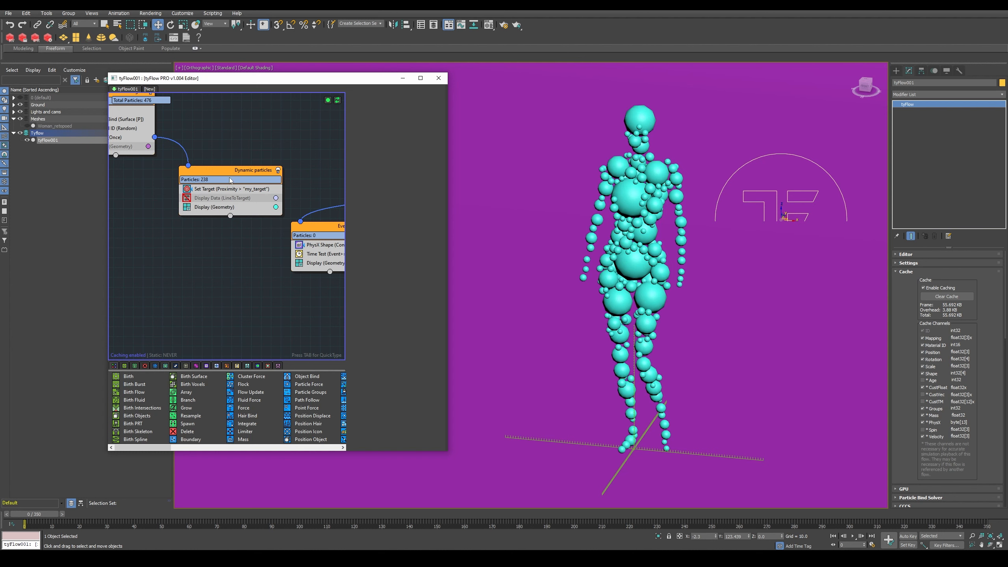
Step: Add a Time Test with a value of 50 to the Dynamic particles event and connect its output to Event_004
key(Tab)
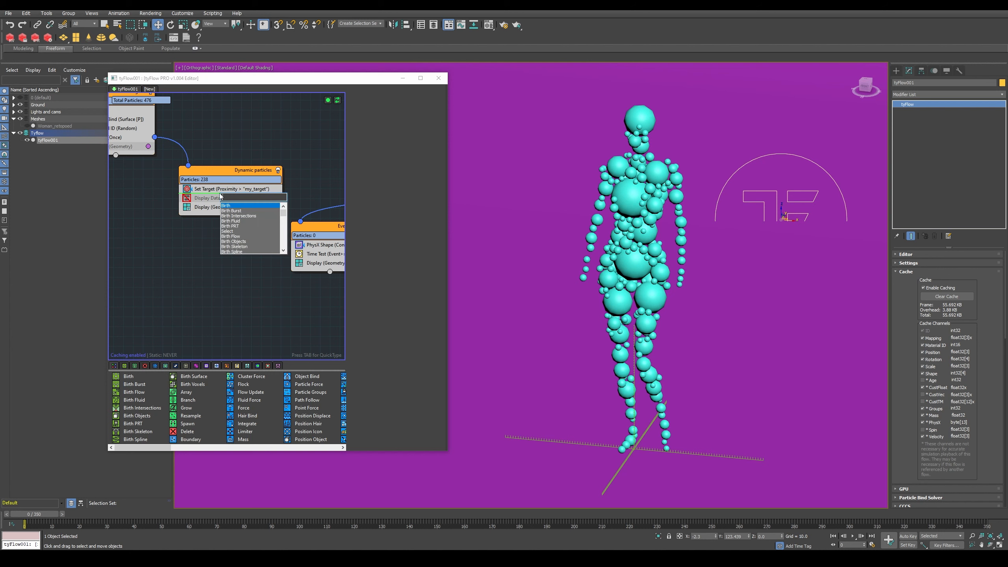
text(TIME)
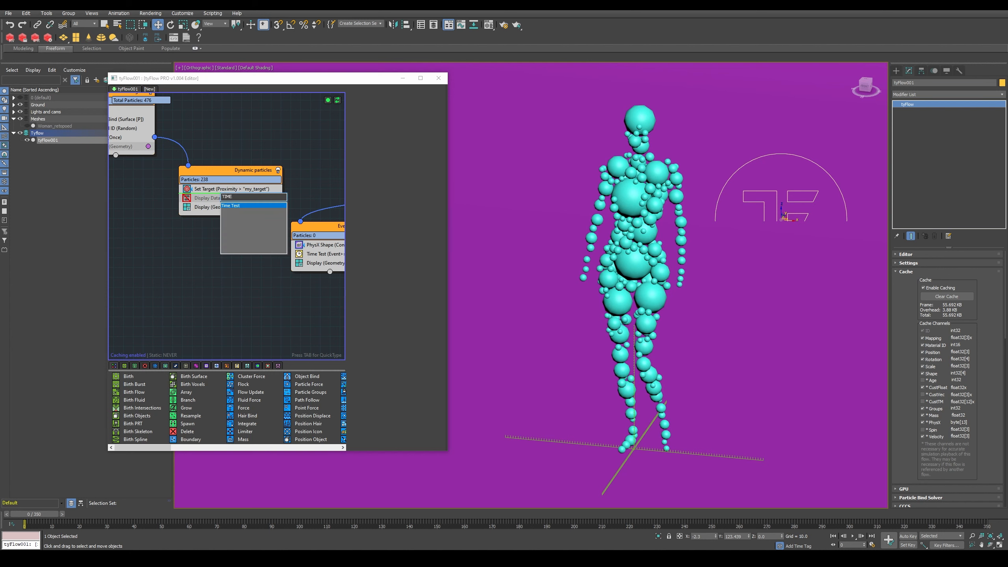
key(Return)
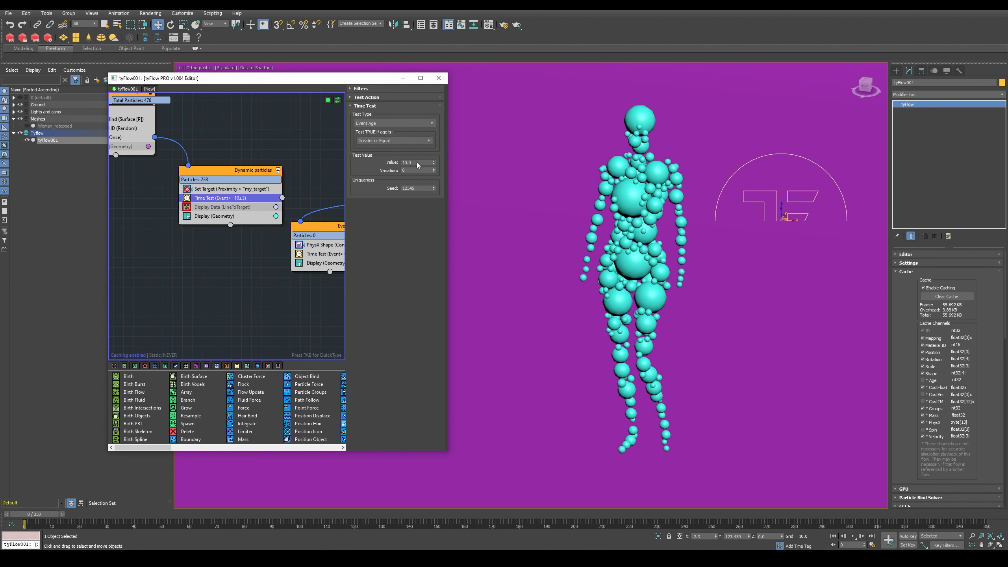
double_click(417, 162)
text(50)
key(Return)
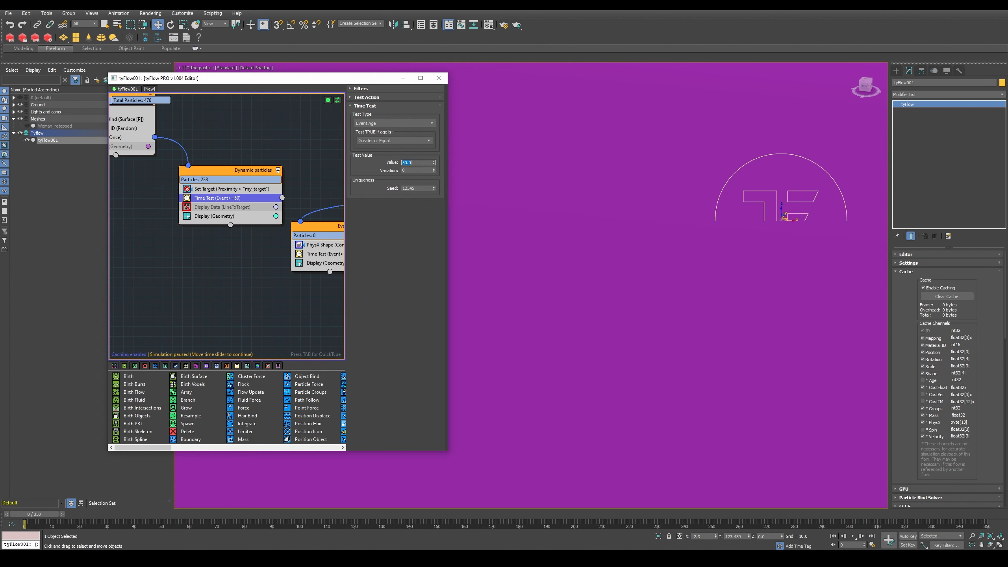
Step: Add a Link to Target operator above the Time Test in Dynamic particles, set its channel to my_target, and scrub the timeline
key(Tab)
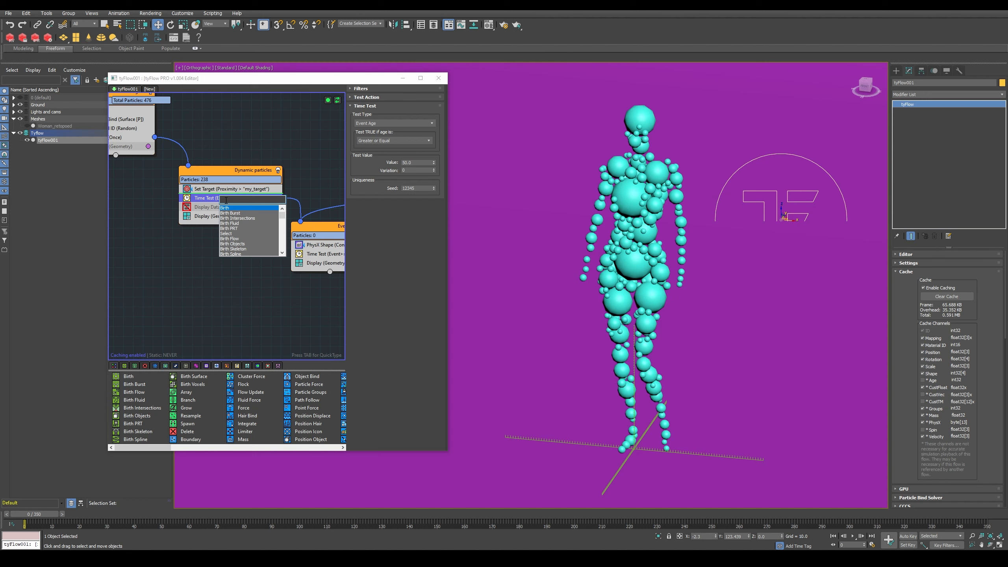
text(LINK)
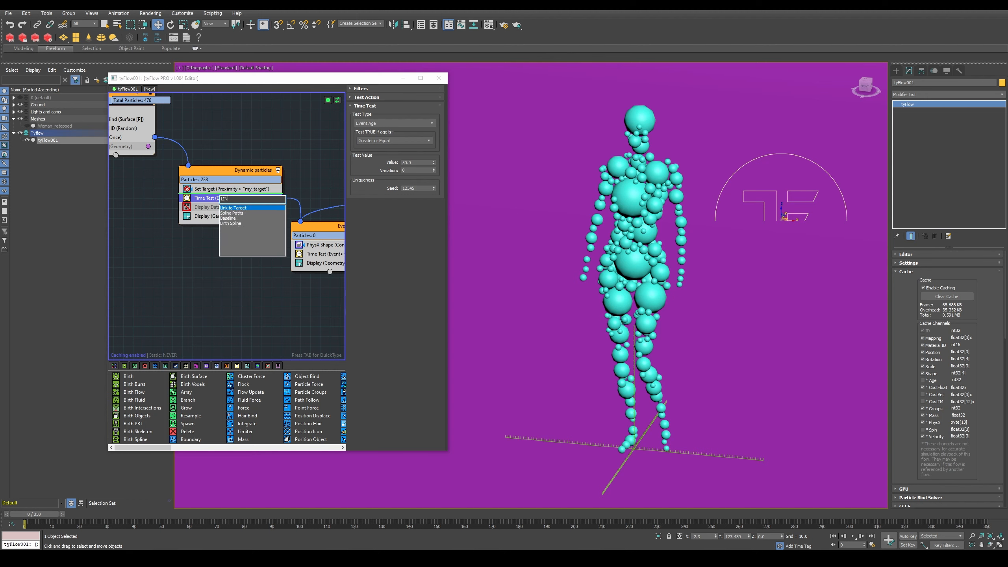
key(Return)
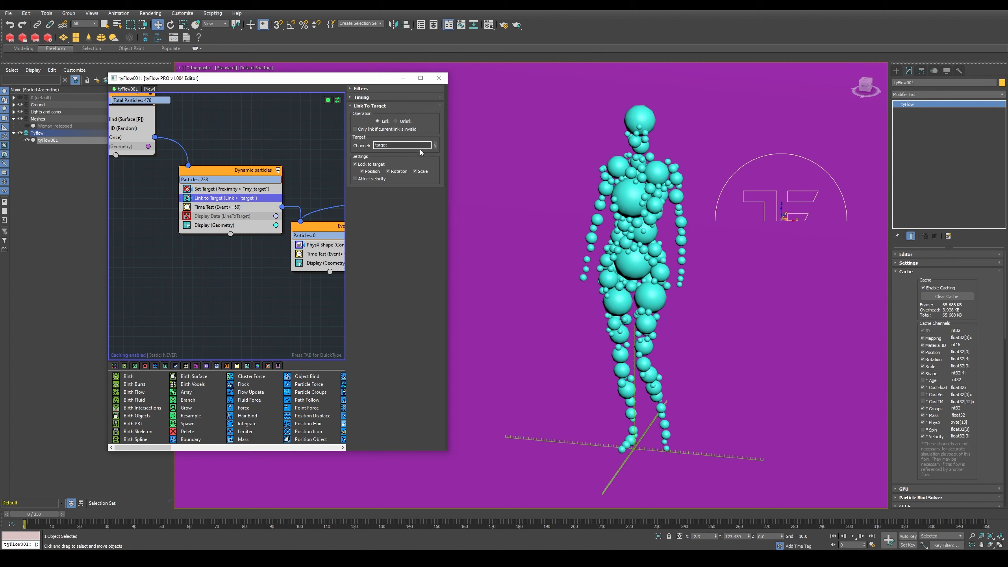
click(435, 146)
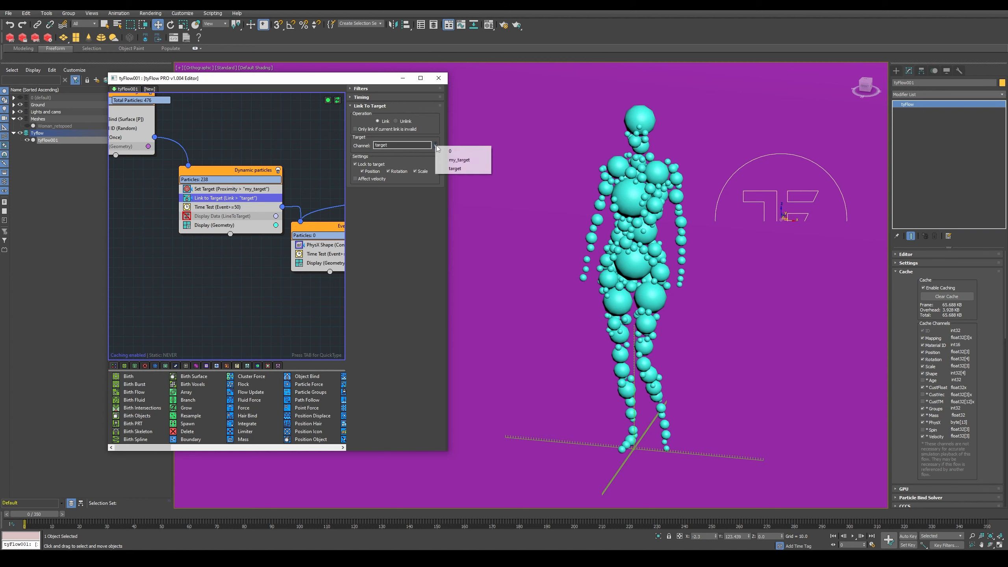
click(468, 160)
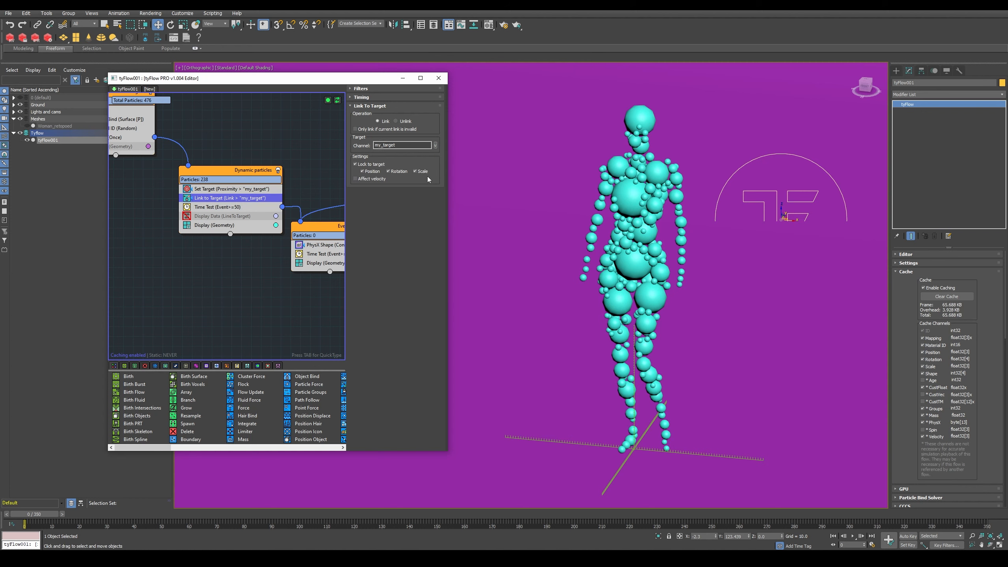
drag(48, 521, 35, 480)
Step: Copy the Link to Target operator above PhysX Shape in Event_004, set the copy to Unlink, and play the simulation
middle_drag(245, 289, 189, 283)
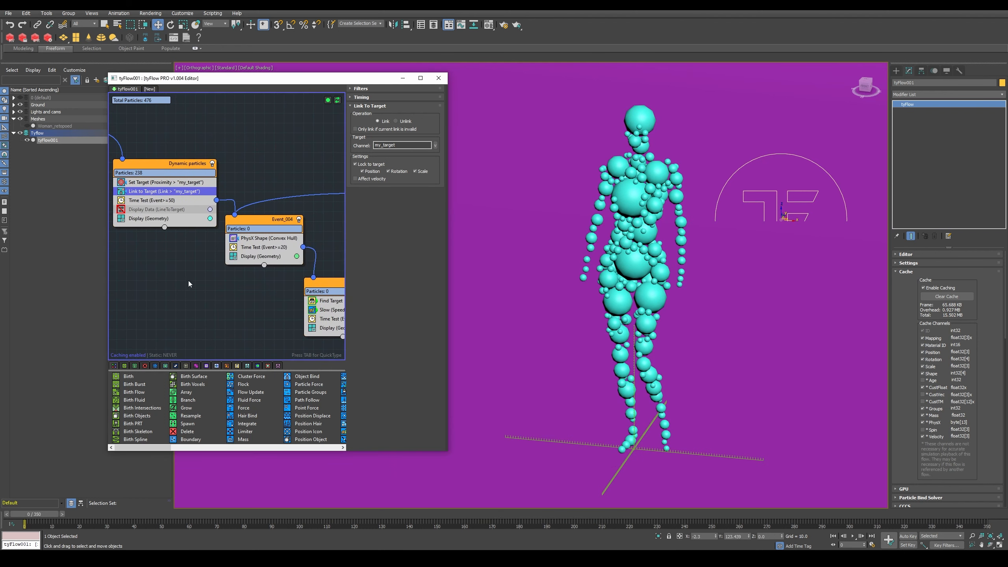
drag(206, 207, 249, 235)
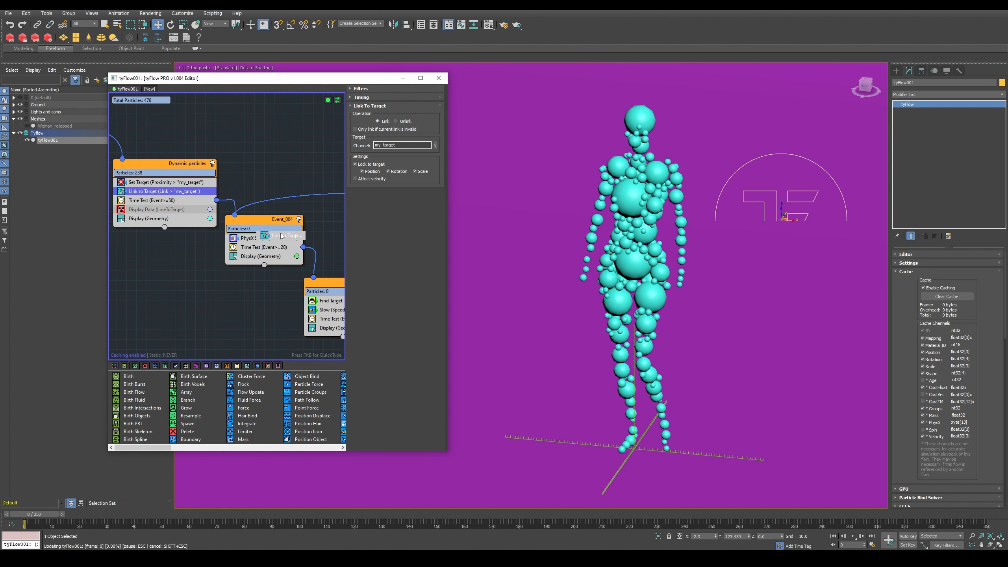
drag(281, 236, 281, 236)
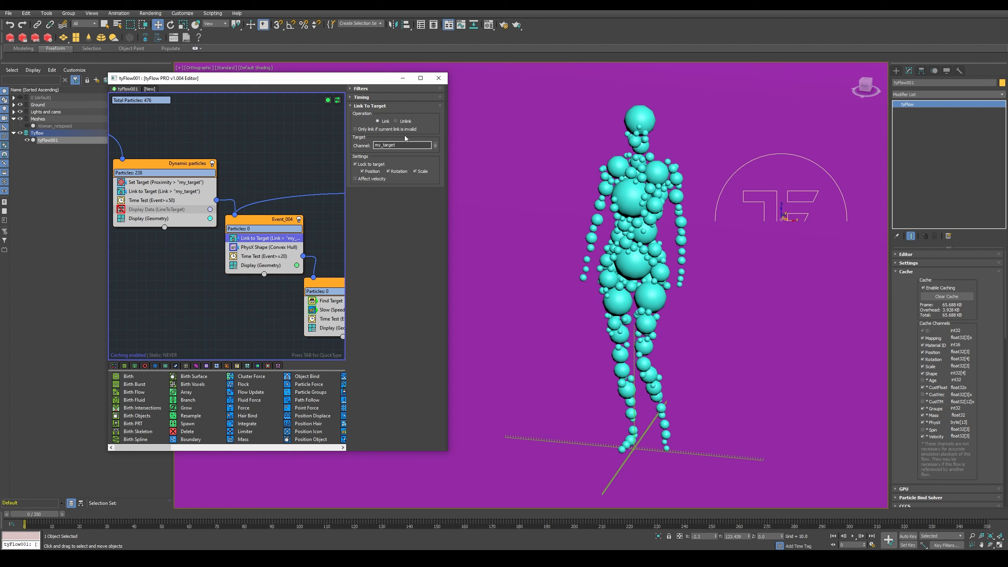
click(396, 122)
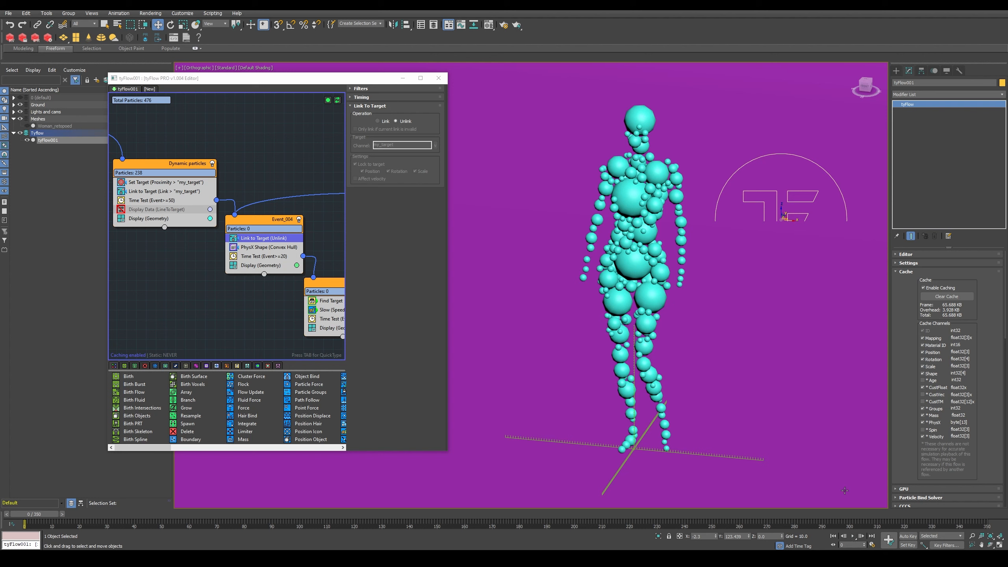
click(853, 537)
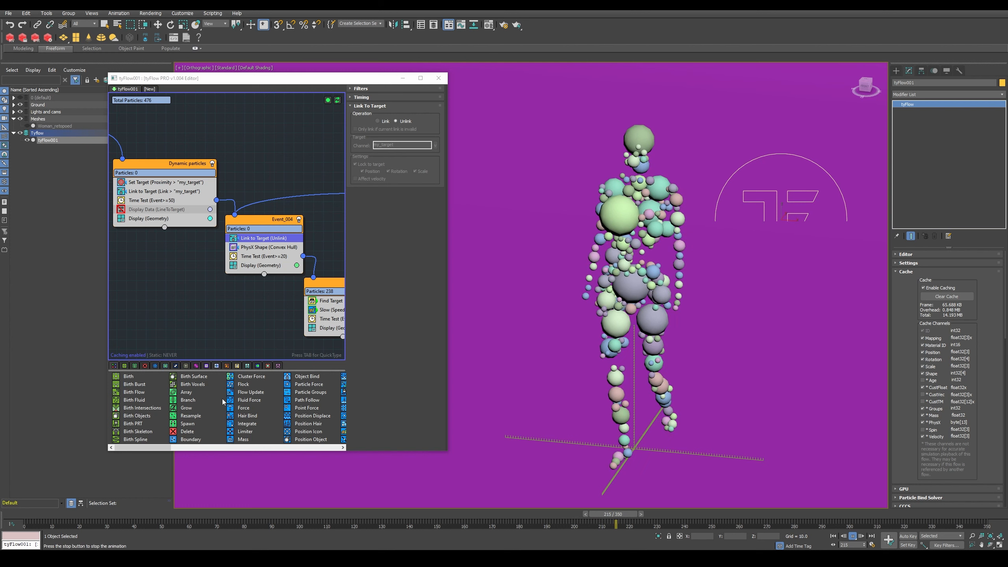
click(30, 515)
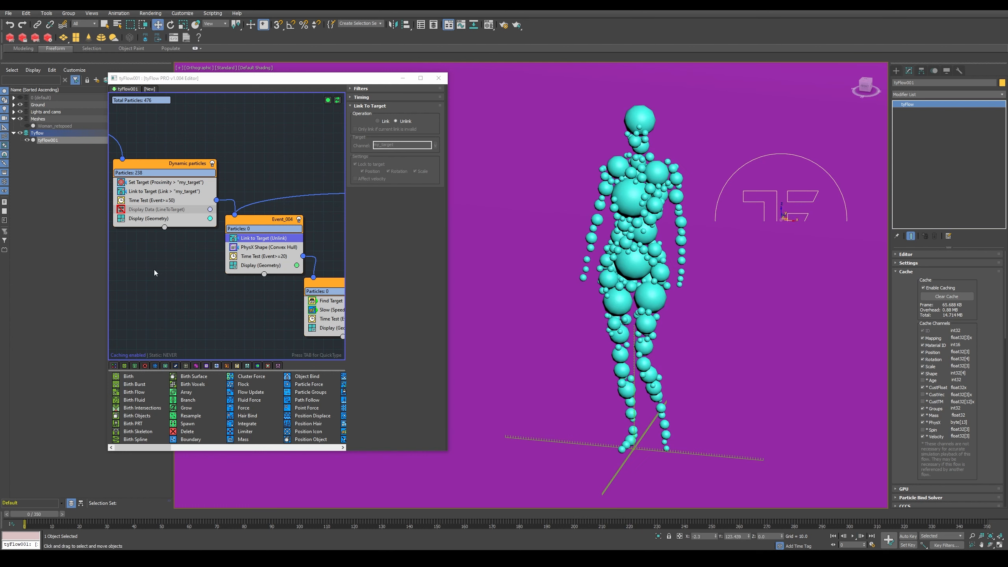
Step: Turn on Display material in the Dynamic particles event's Display operator and scrub through the coloured simulation
middle_drag(154, 272, 186, 279)
click(220, 256)
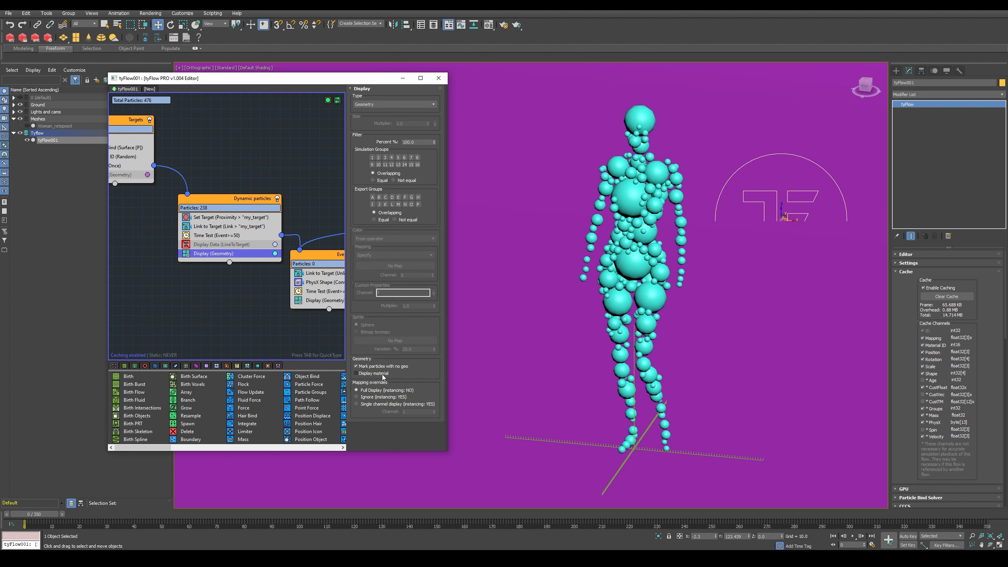
drag(48, 513, 746, 461)
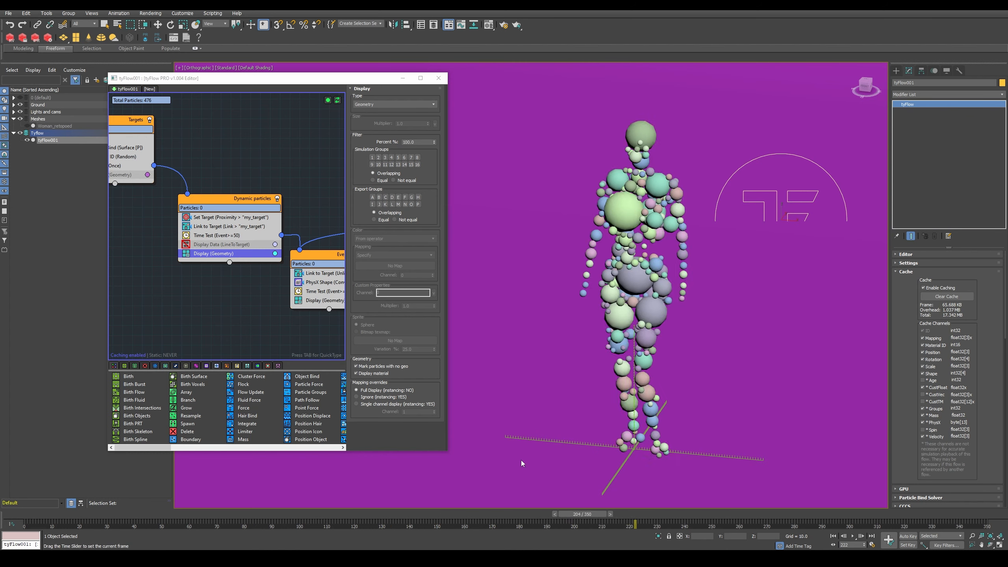